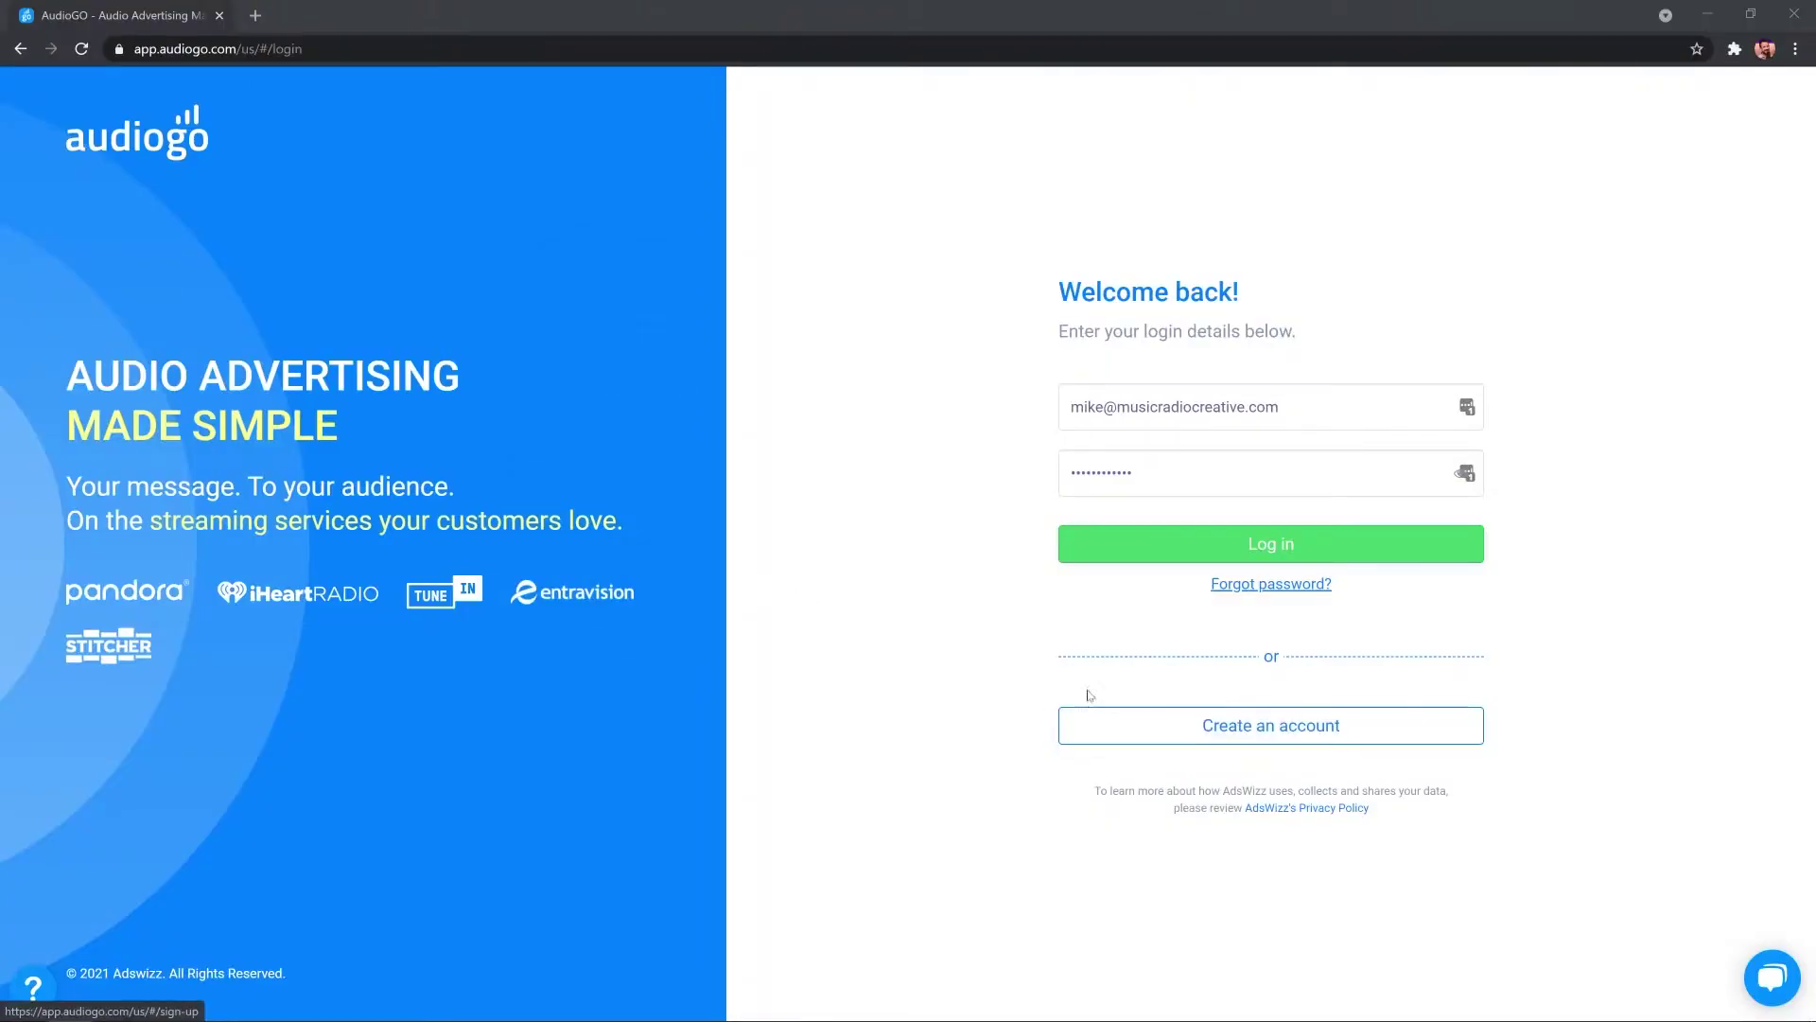
Step: Log in to the account and open the advertising credit coupon entry in the billing details
{"action": "left_click", "coordinate": [1125, 547]}
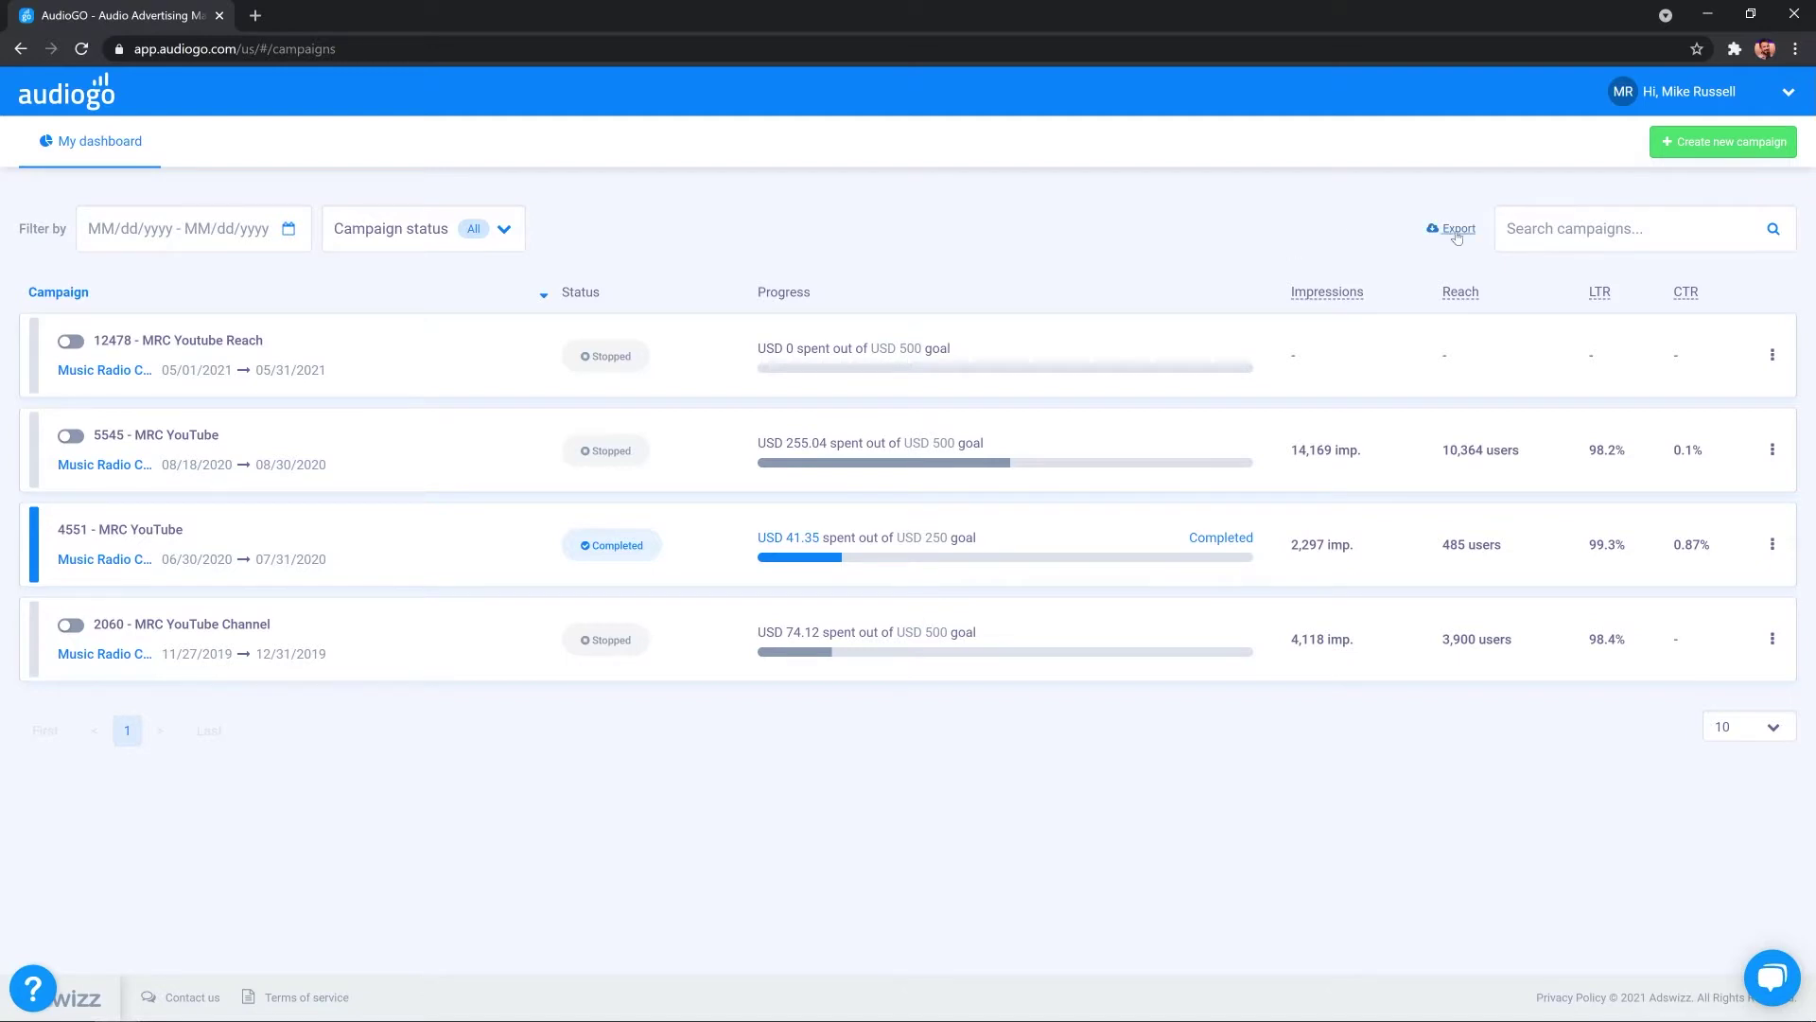
{"action": "left_click", "coordinate": [1789, 94]}
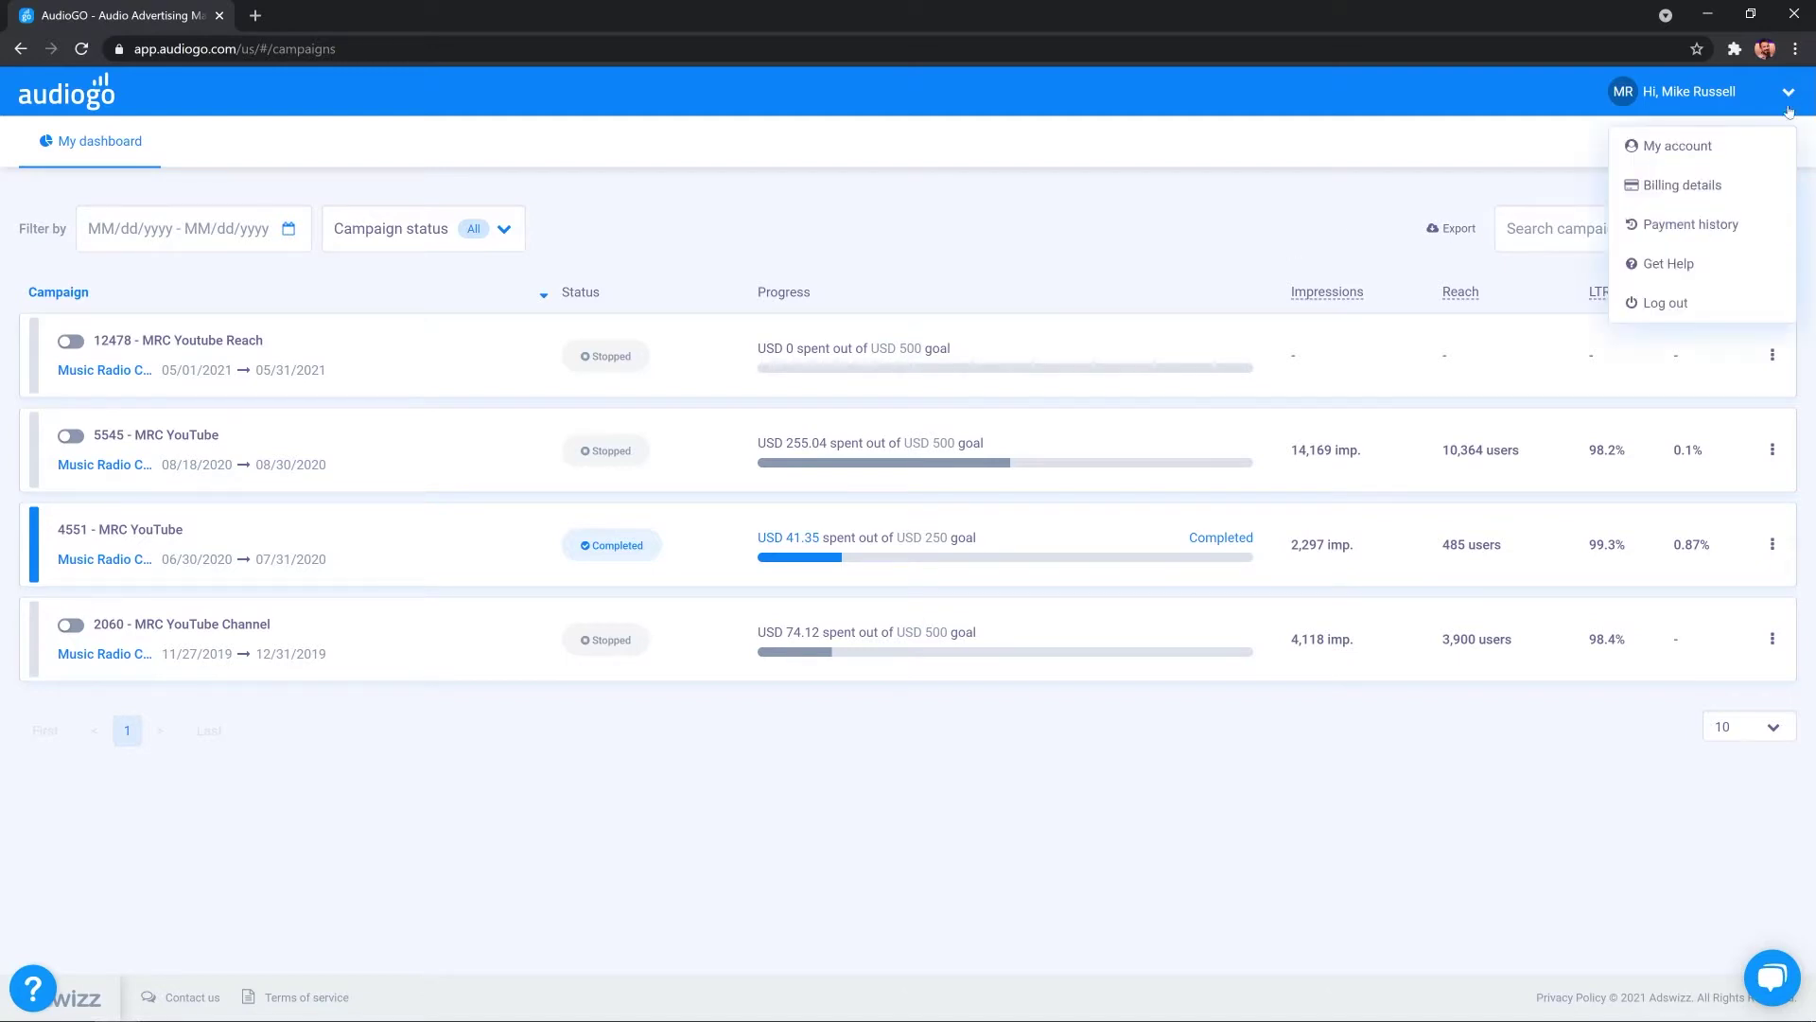
{"action": "left_click", "coordinate": [1714, 186]}
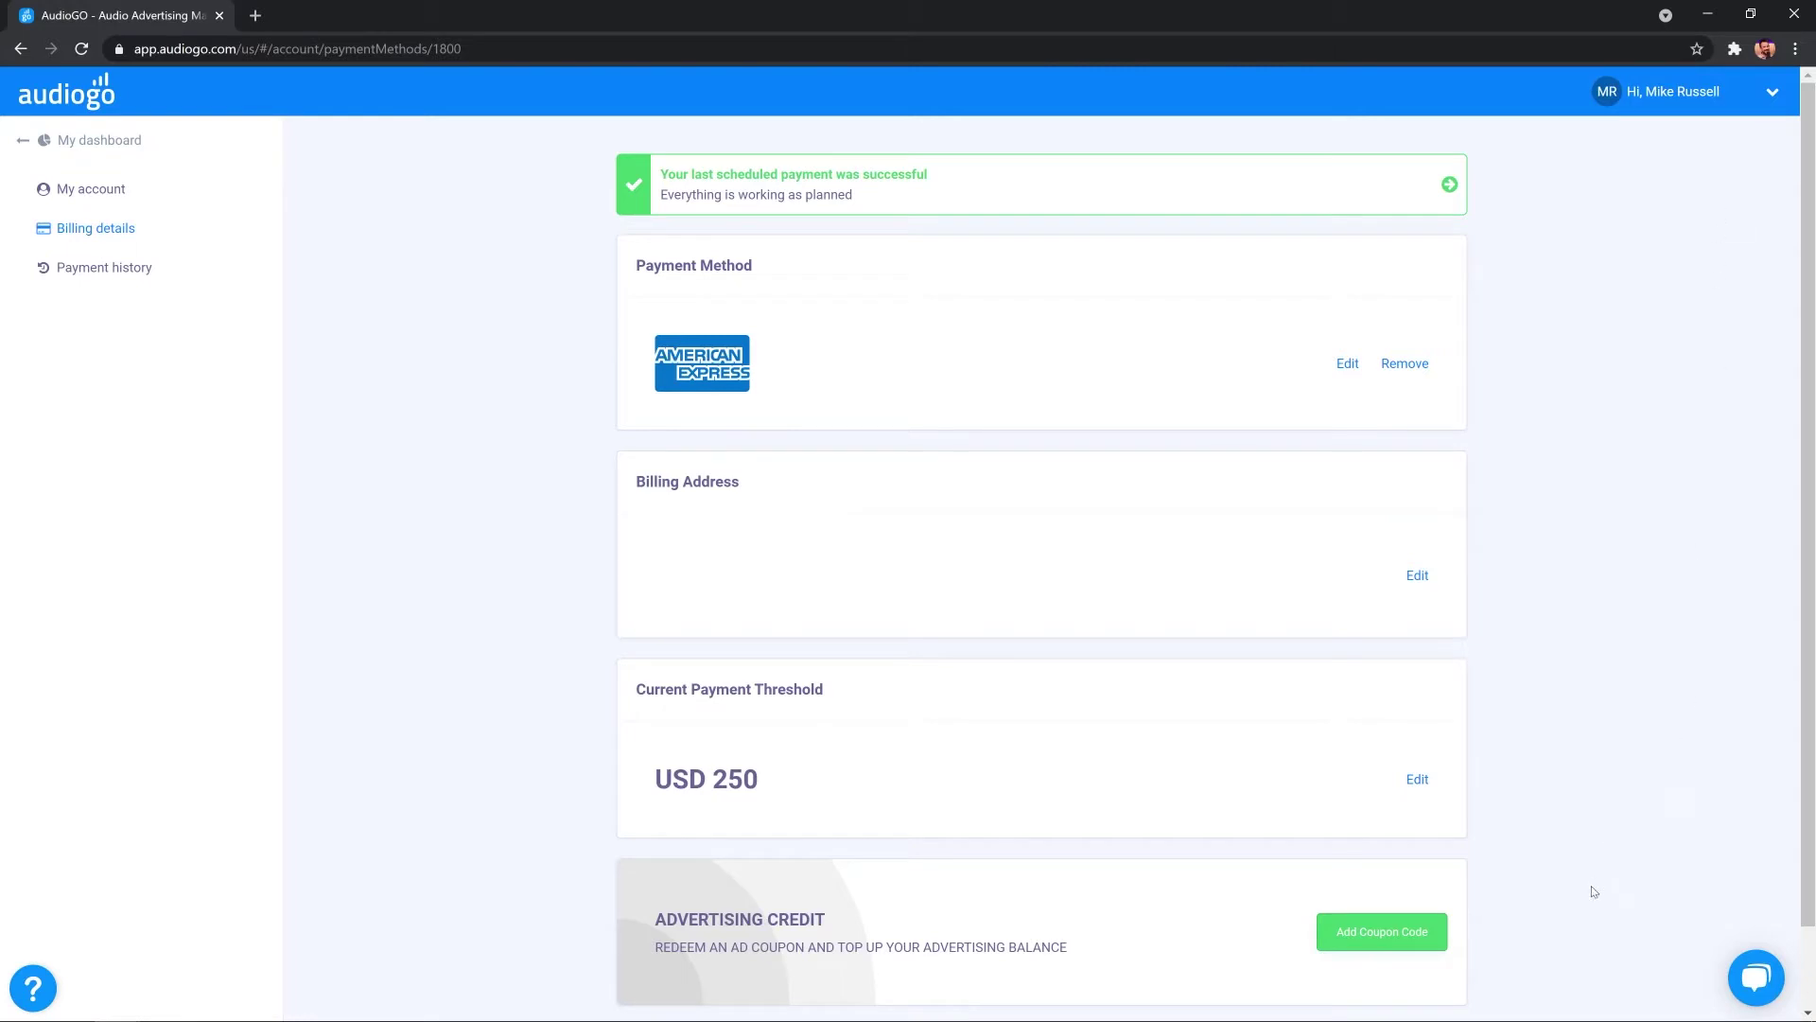
{"action": "left_click", "coordinate": [1419, 941]}
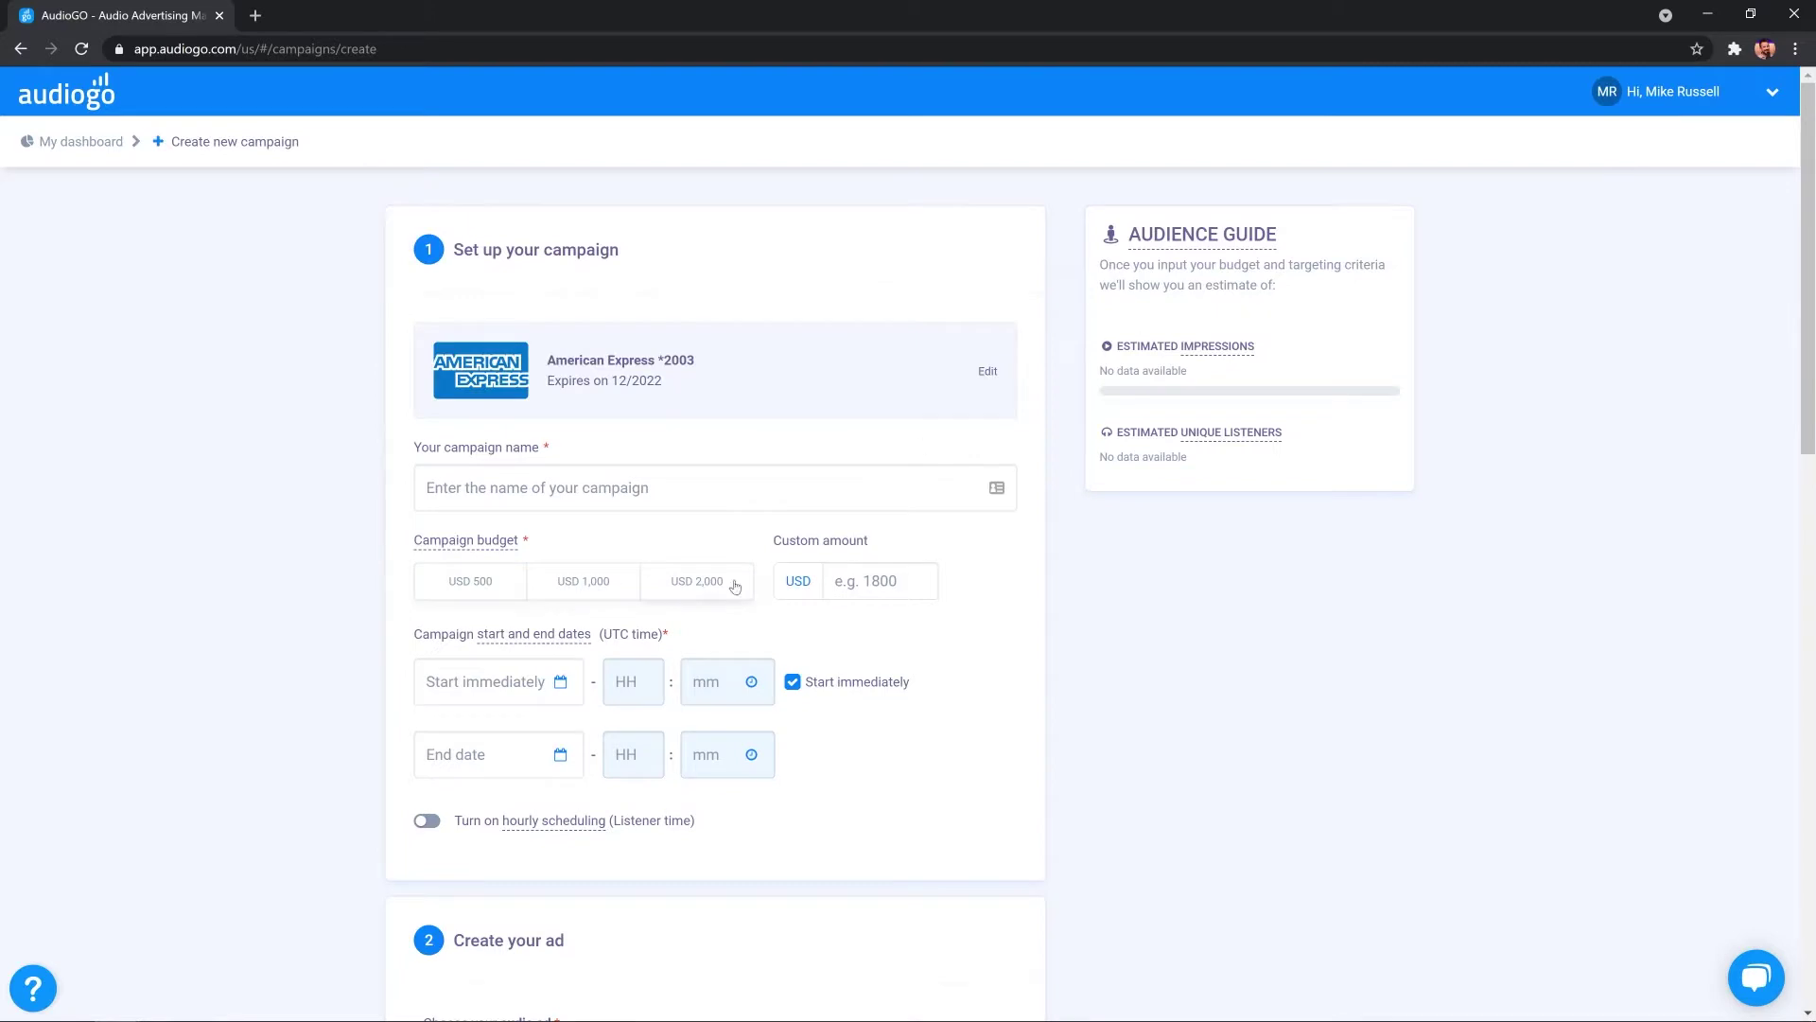
Step: Name the new campaign MRC YouTube Reach and give it a budget of USD 500
{"action": "left_click", "coordinate": [719, 488]}
{"action": "type", "text": "MRC YouTube Reach"}
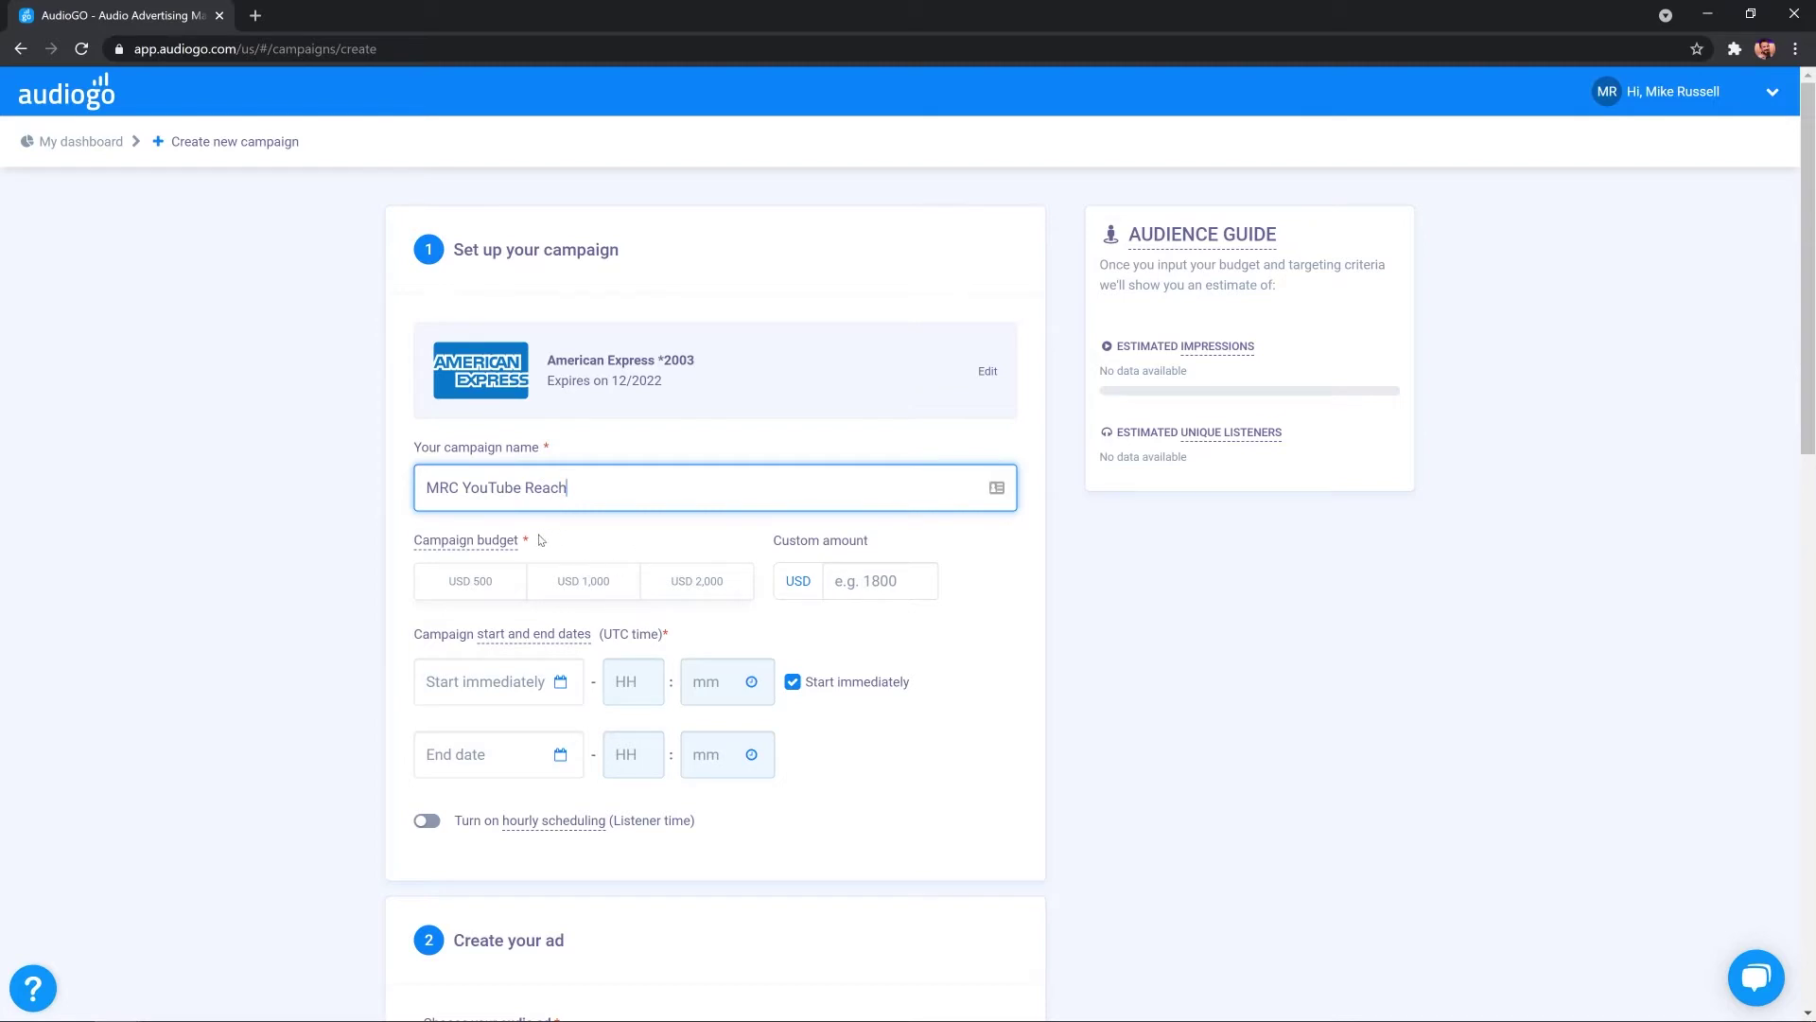
{"action": "left_click", "coordinate": [485, 587]}
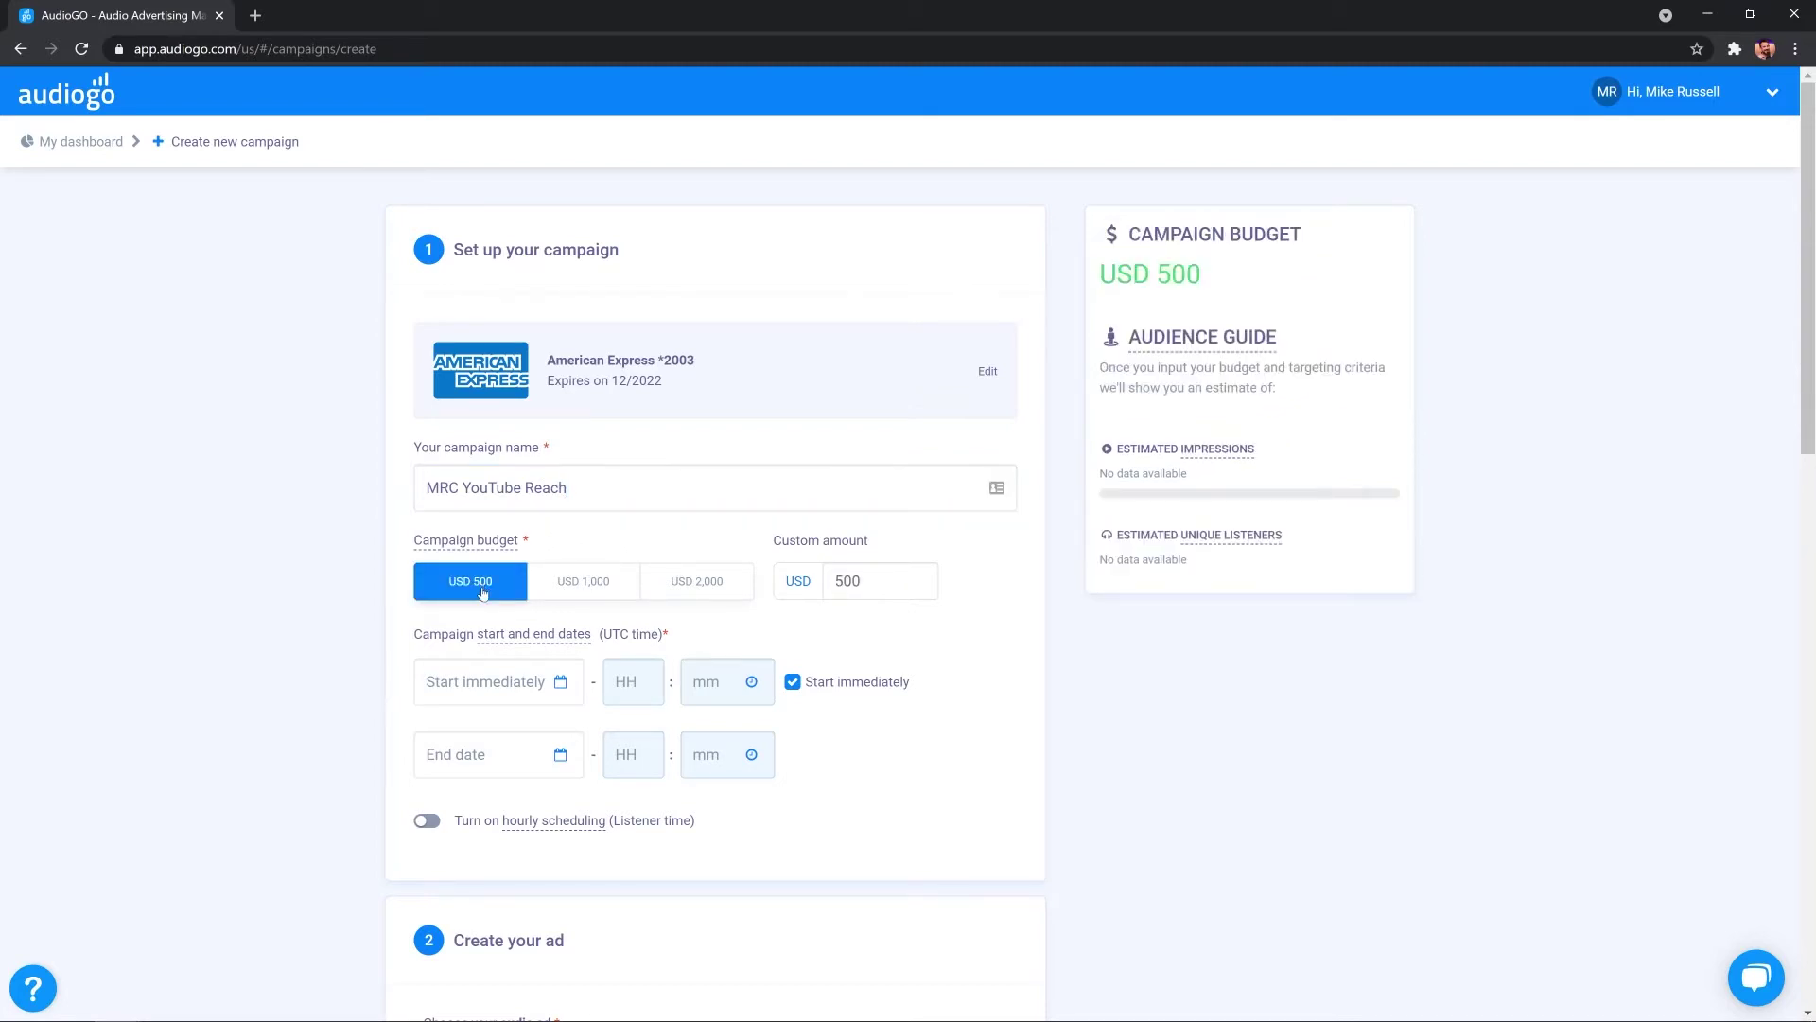
Step: Set the campaign to start on 05/01/2021 and end on 05/31/2021
{"action": "left_click", "coordinate": [482, 681]}
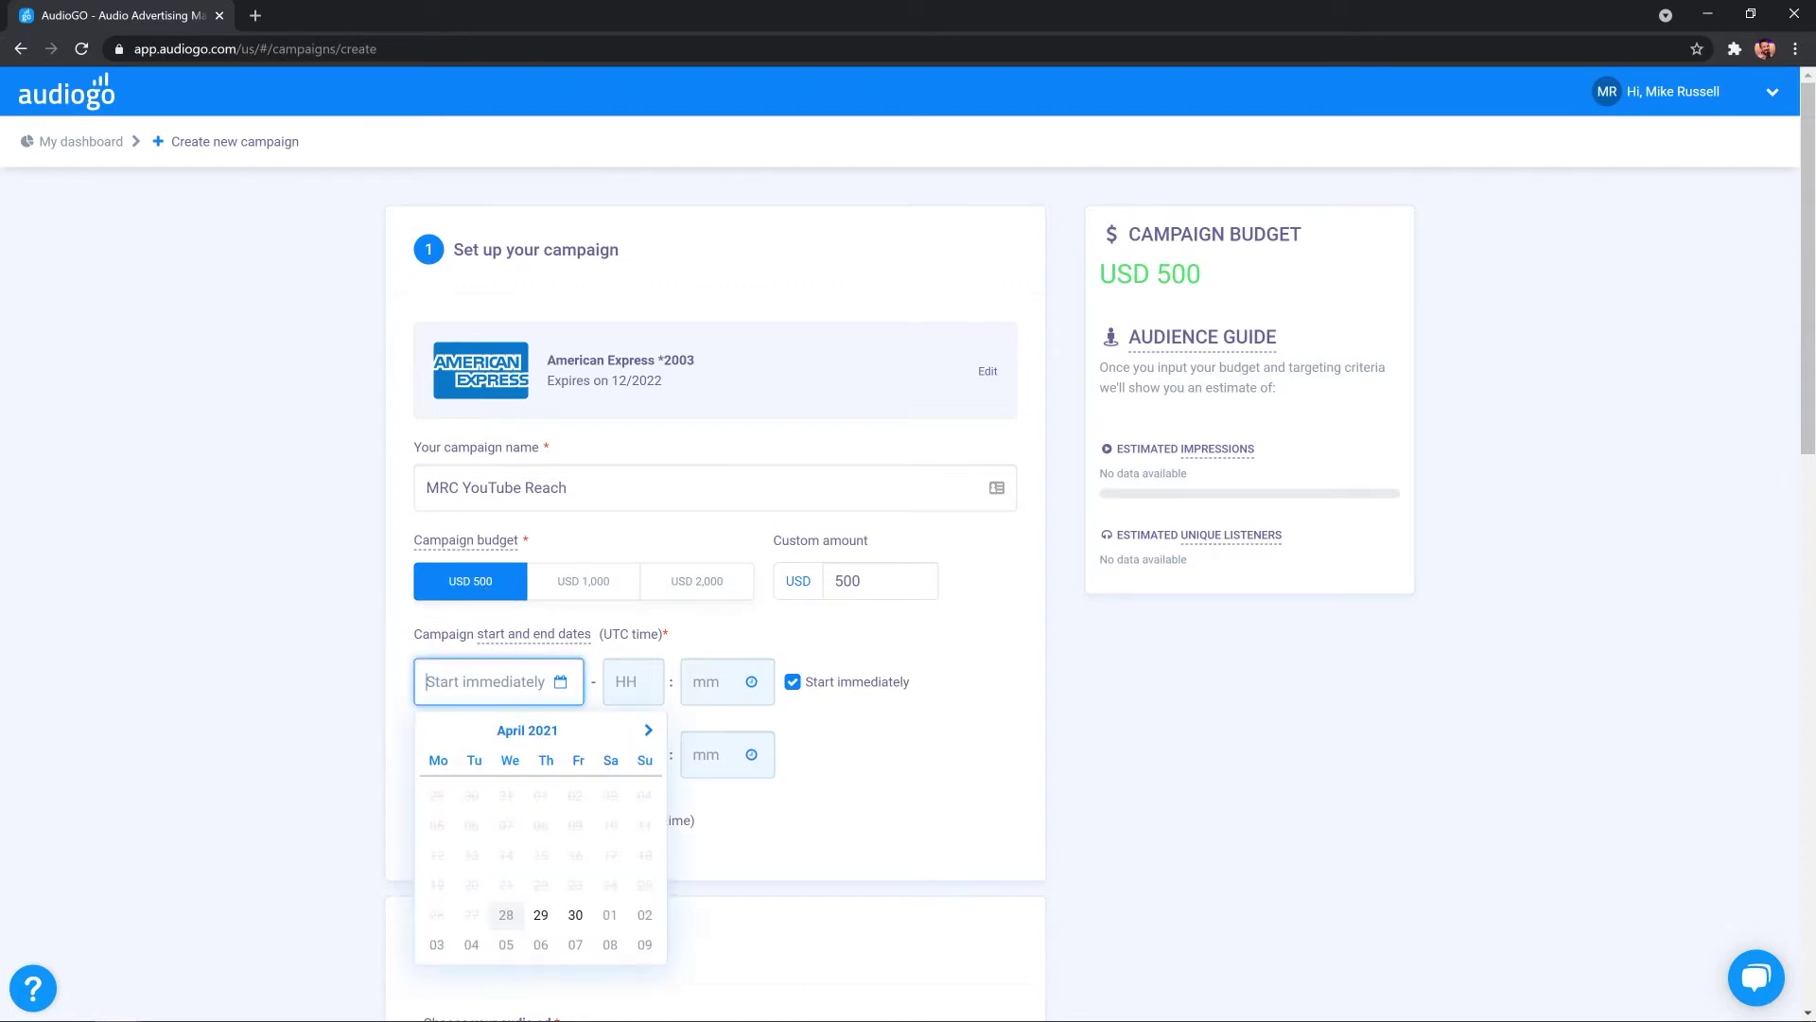
{"action": "left_click", "coordinate": [649, 730]}
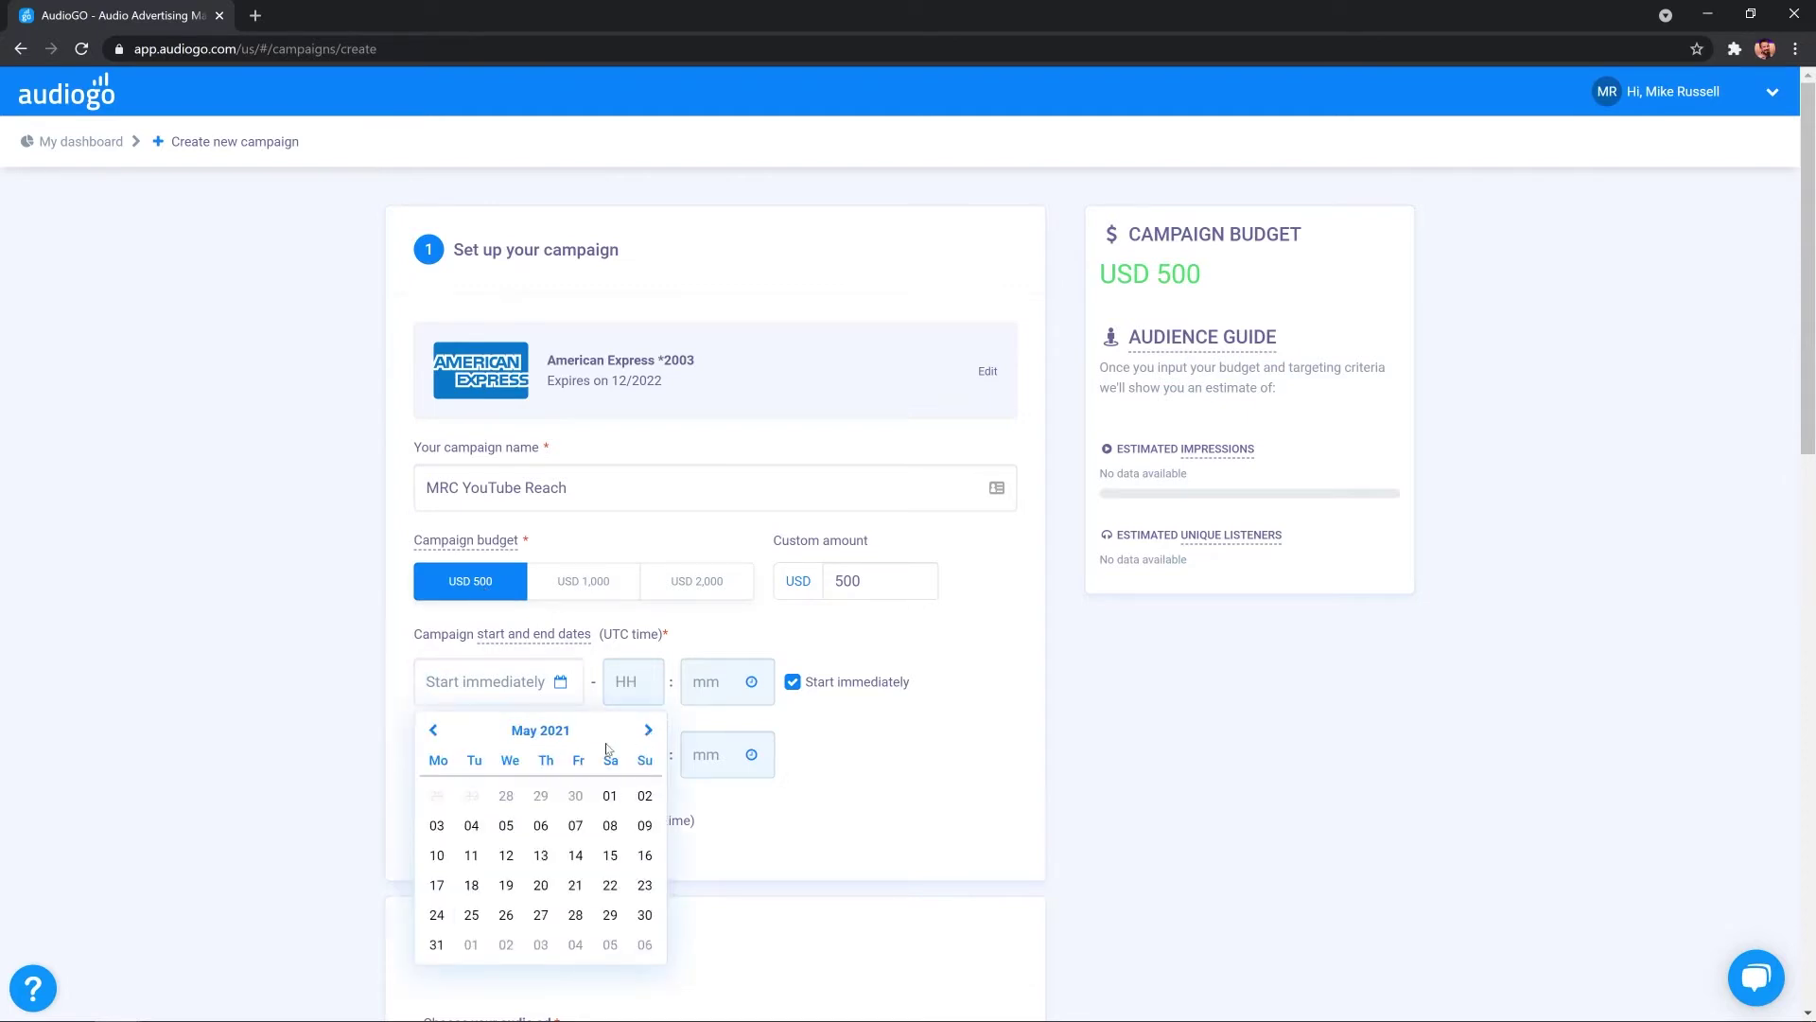
{"action": "left_click", "coordinate": [605, 794]}
{"action": "left_click", "coordinate": [482, 754]}
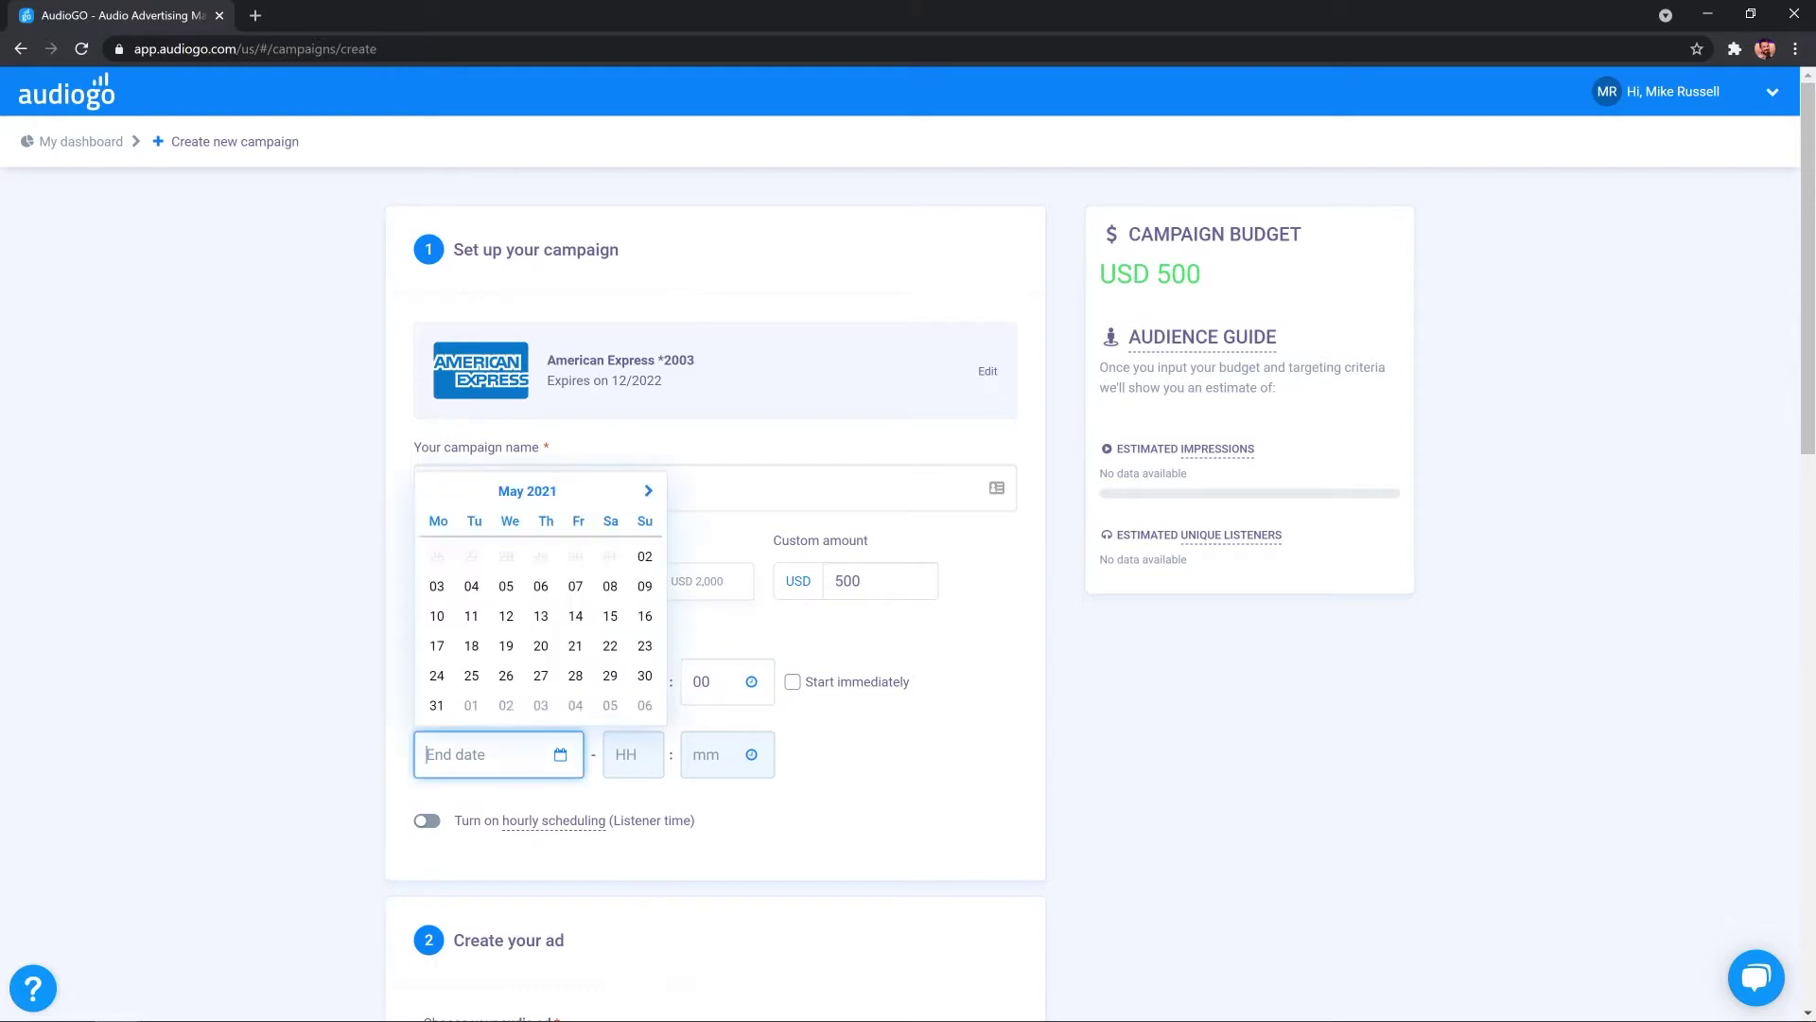
{"action": "left_click", "coordinate": [436, 705]}
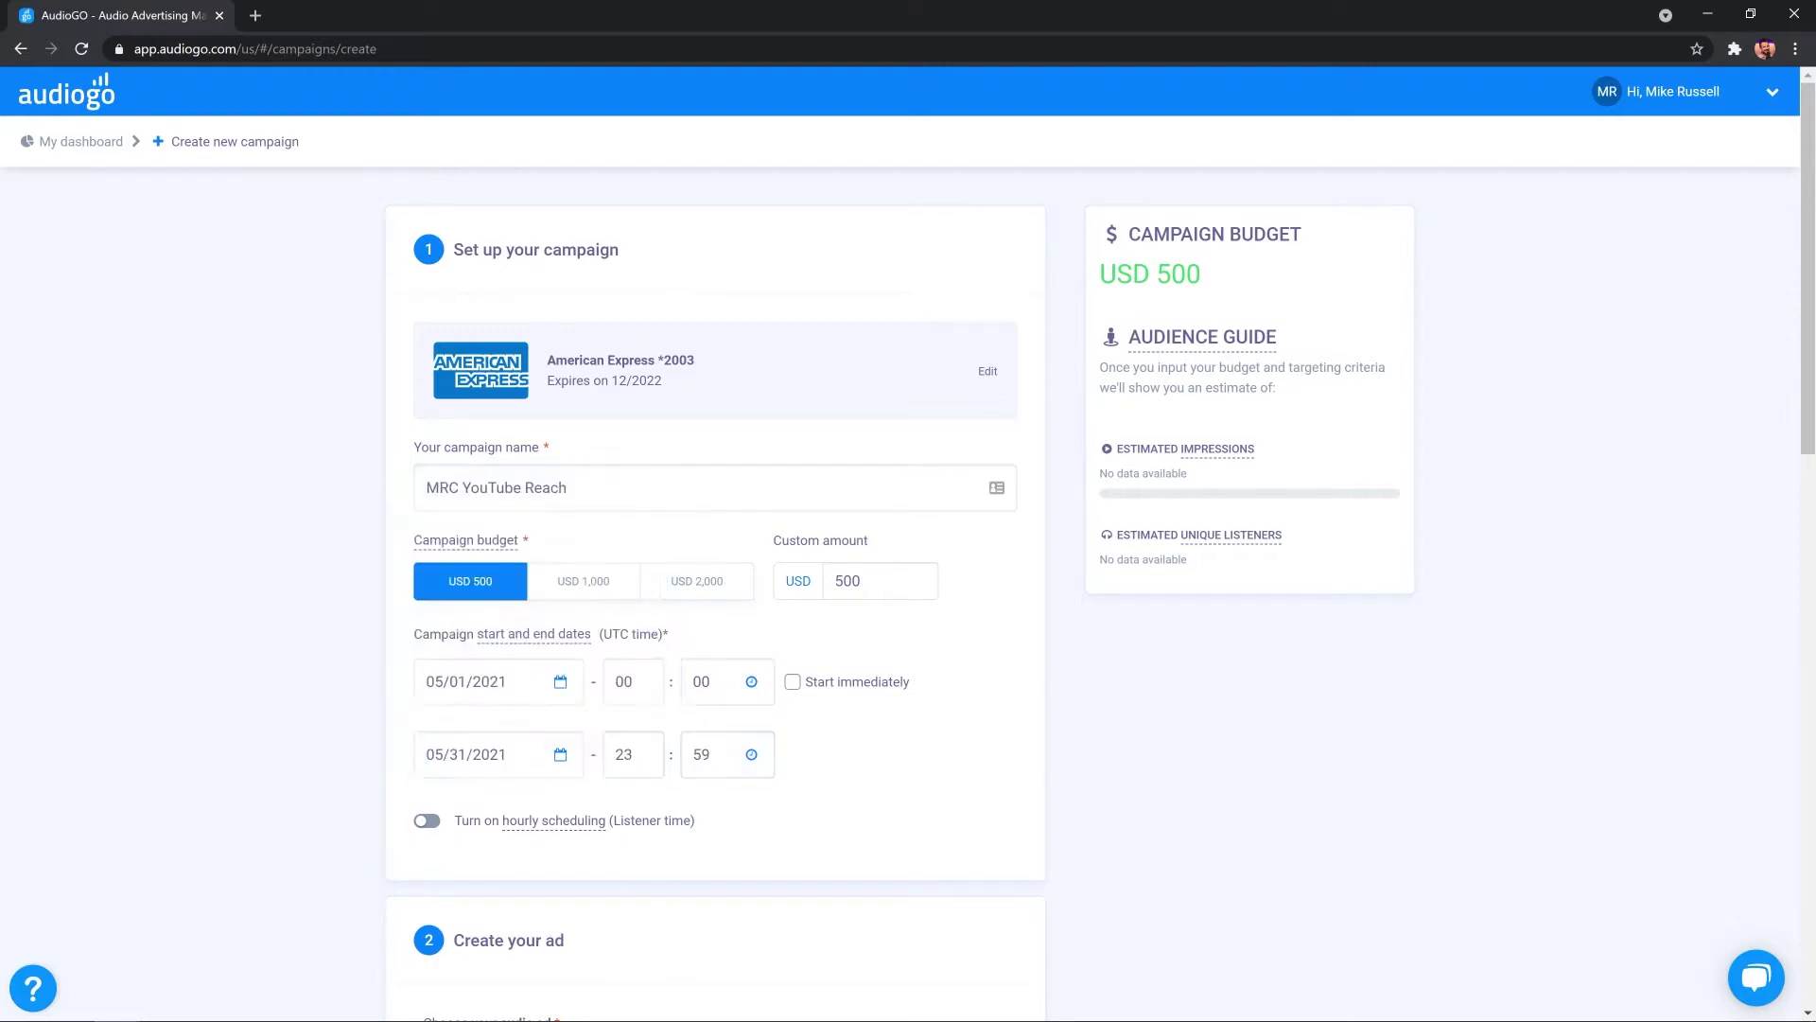
Step: Enable hourly scheduling for the 06–08 AM and 04–06 PM slots Monday to Friday and the 09 AM–03 PM slots on Saturday
{"action": "left_click", "coordinate": [428, 821]}
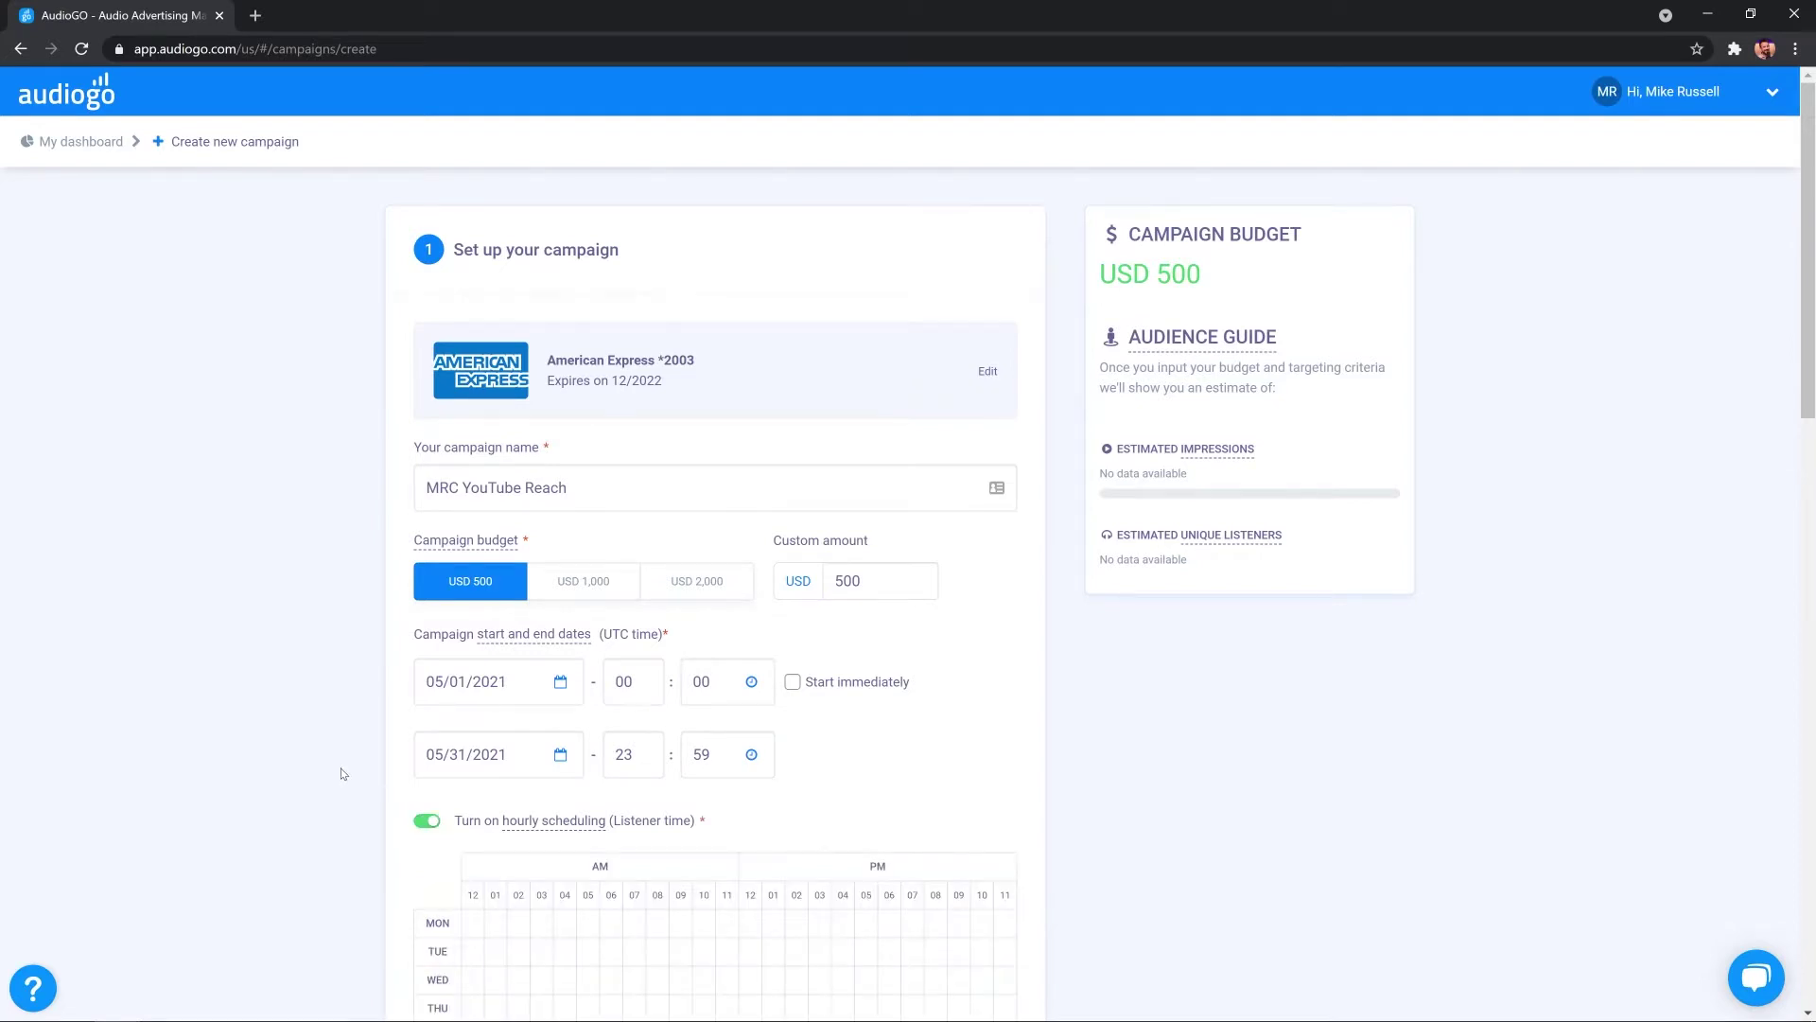
{"action": "scroll", "coordinate": [343, 774], "scroll_direction": "down", "scroll_amount": 1}
{"action": "scroll", "coordinate": [343, 773], "scroll_direction": "down", "scroll_amount": 1}
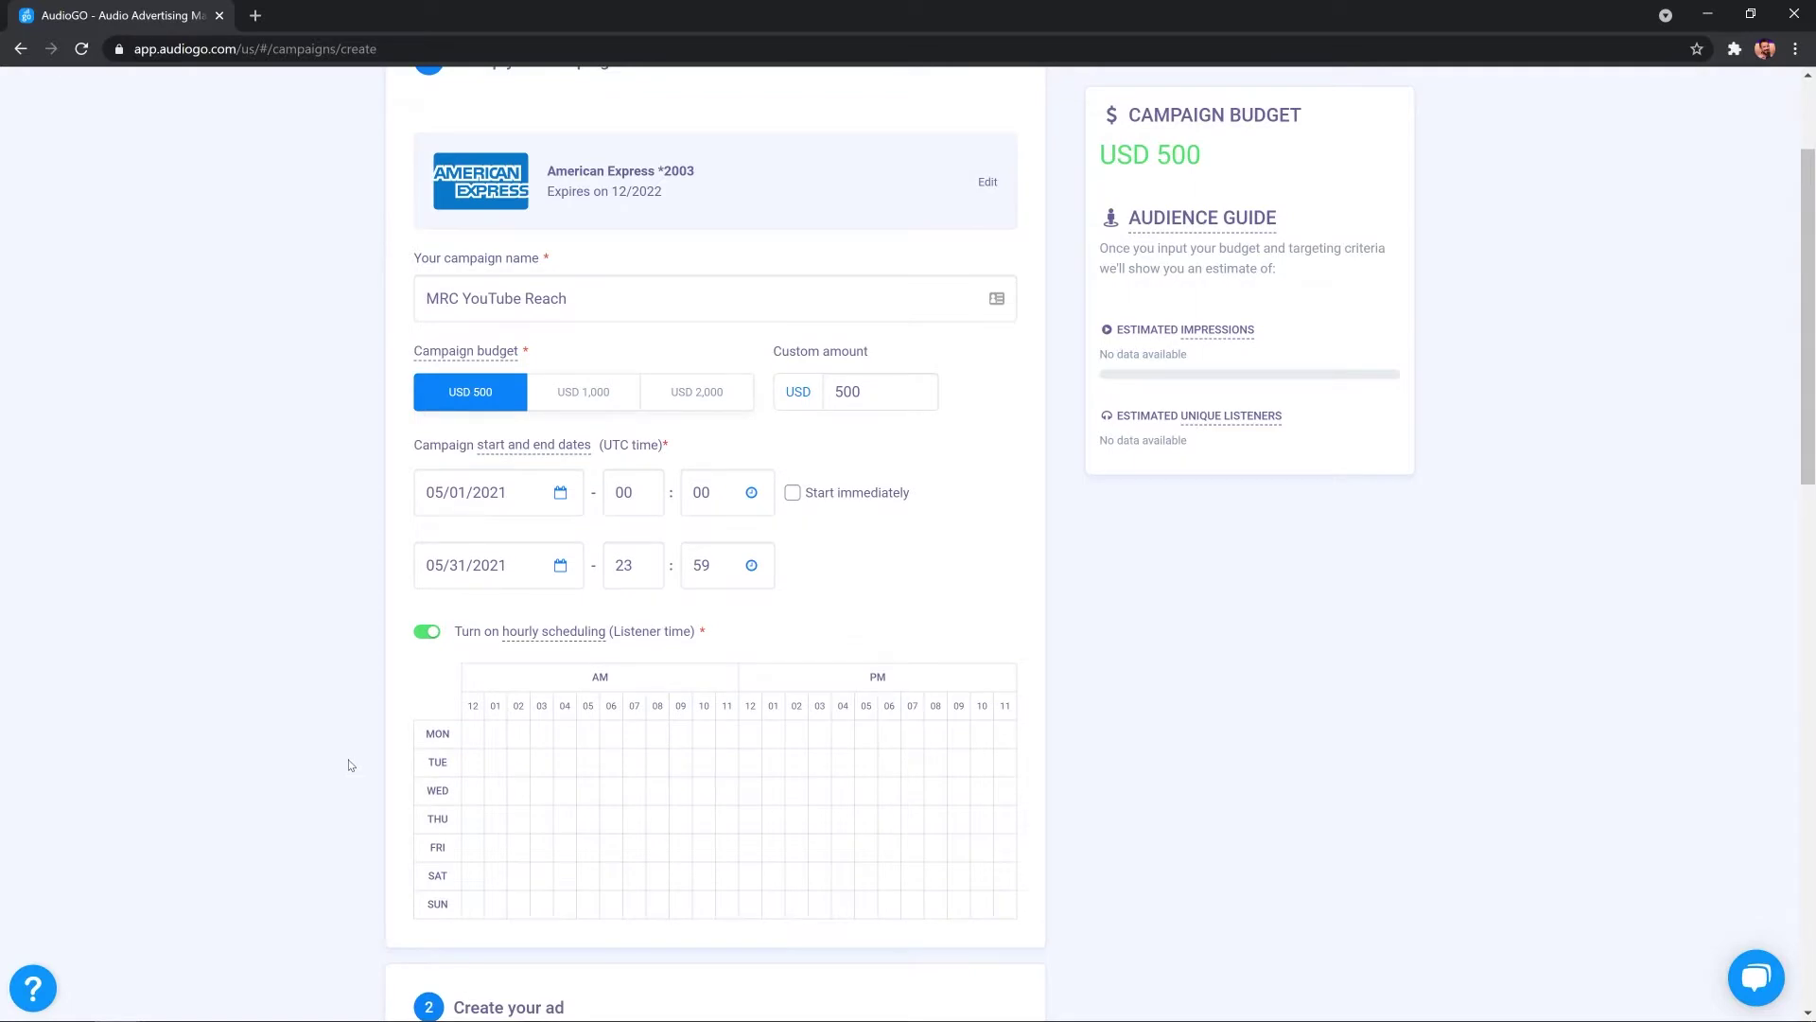
{"action": "left_click_drag", "start_coordinate": [610, 734], "coordinate": [657, 848]}
{"action": "left_click_drag", "start_coordinate": [839, 732], "coordinate": [886, 841]}
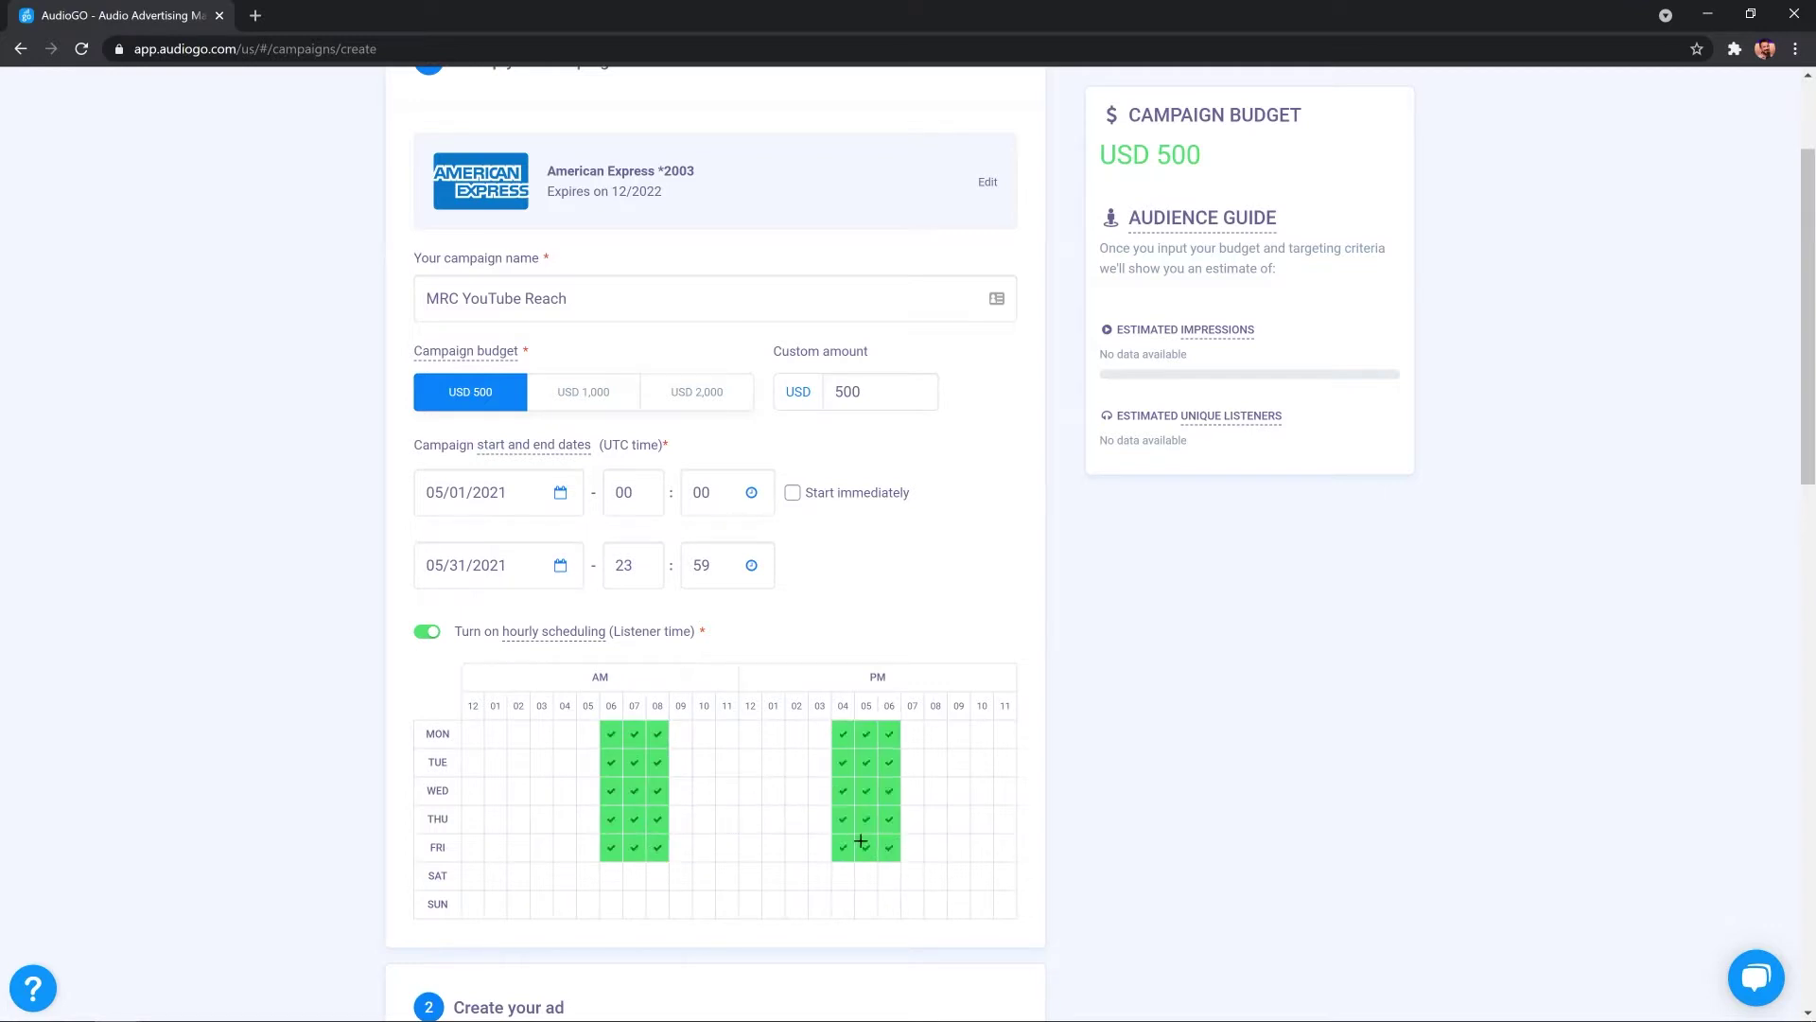
{"action": "left_click_drag", "start_coordinate": [678, 876], "coordinate": [819, 876]}
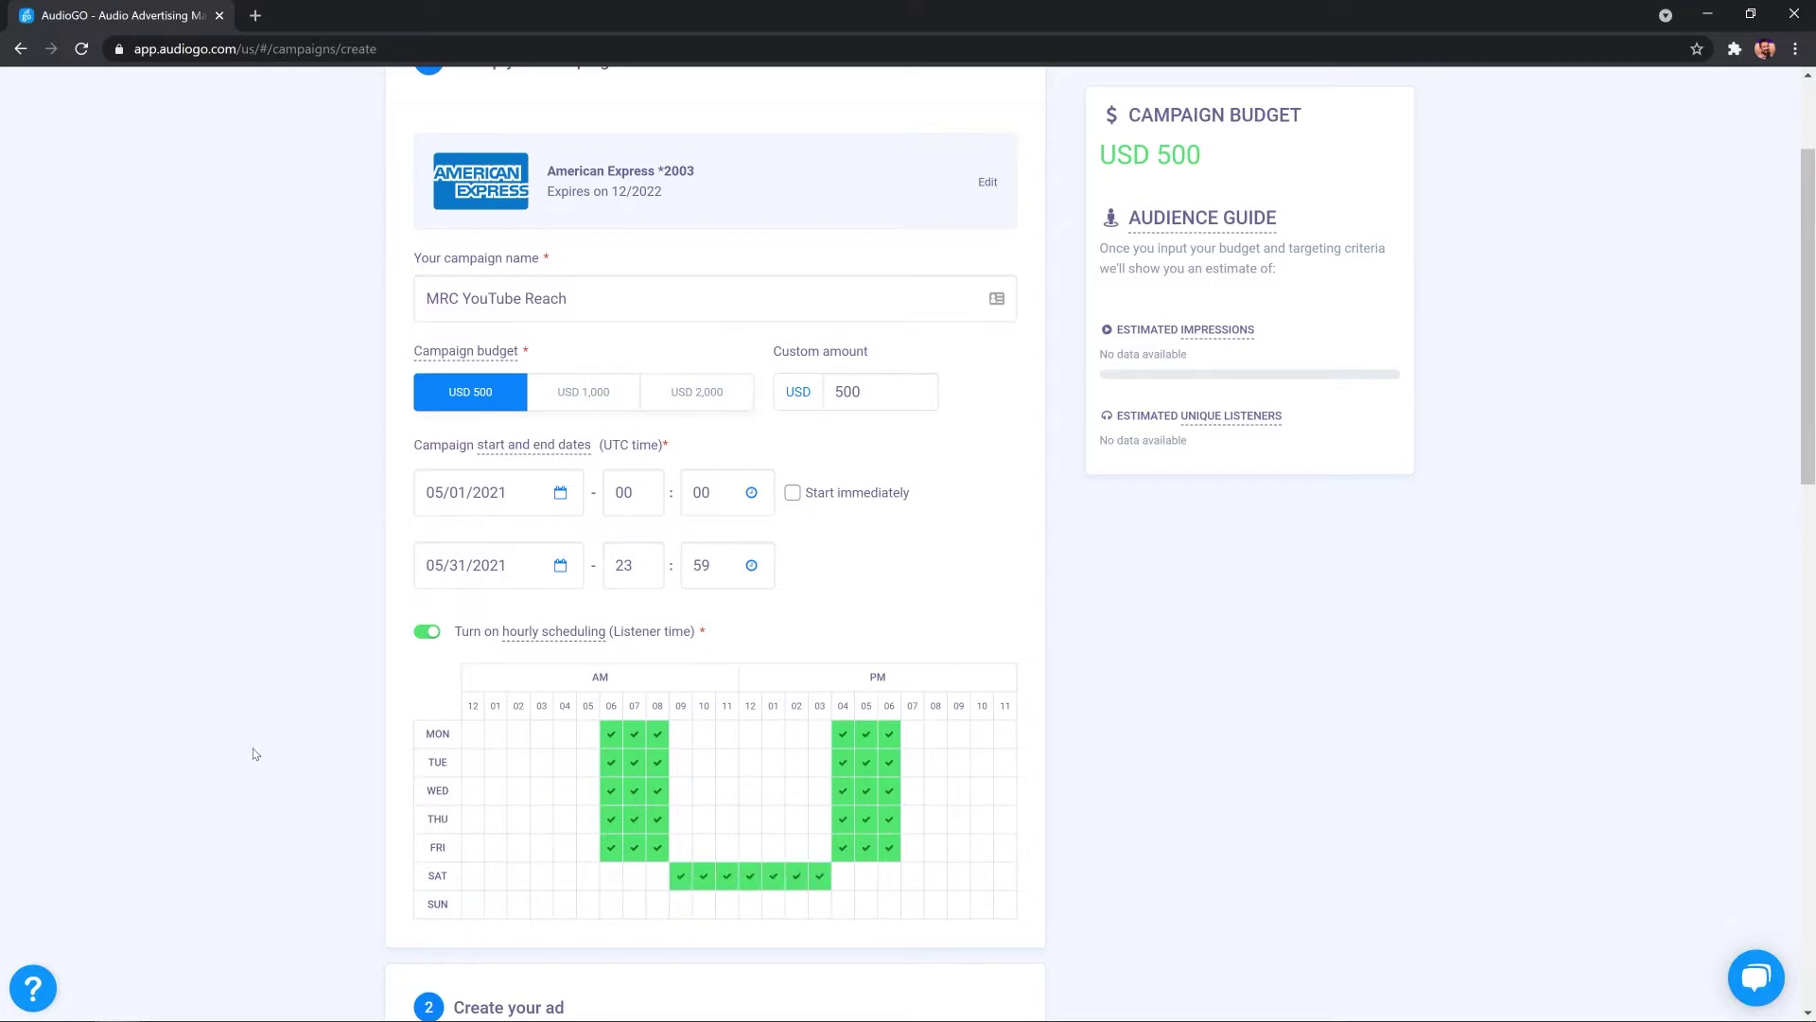
Step: Examine the voice type and background track options for requesting a studio-recorded audio ad
{"action": "scroll", "coordinate": [255, 753], "scroll_direction": "down", "scroll_amount": 8}
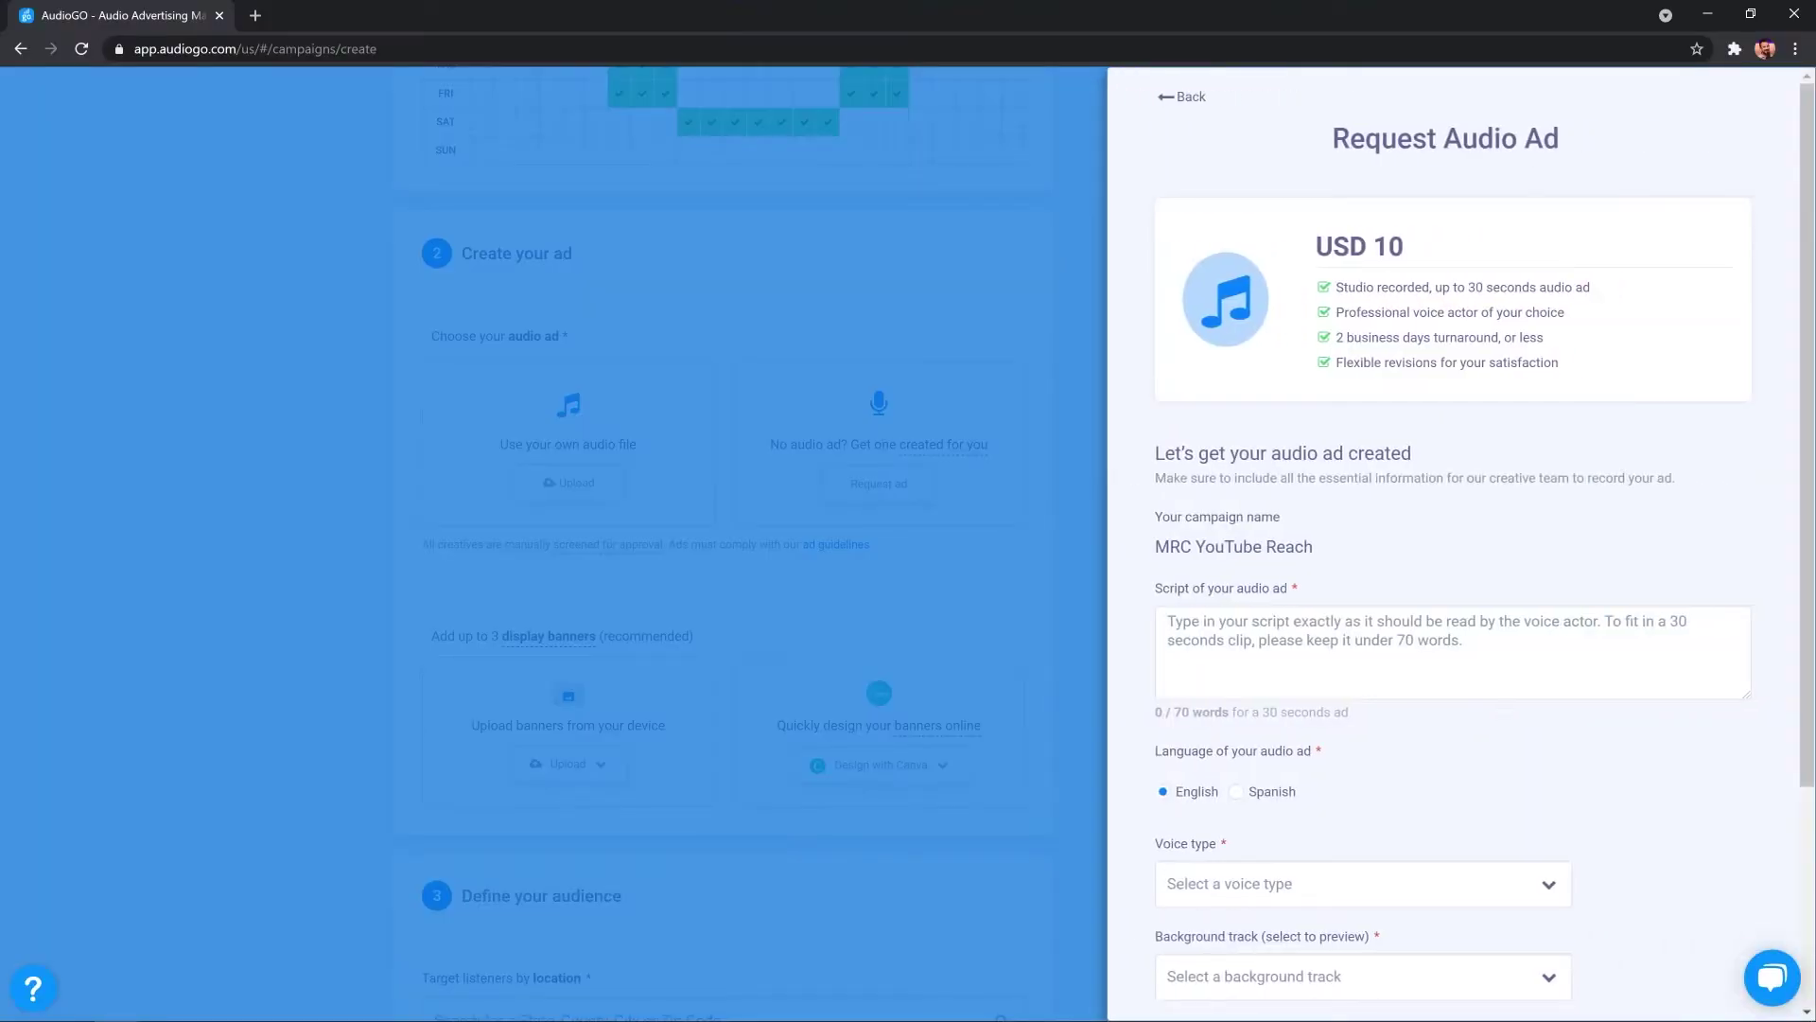
{"action": "left_click", "coordinate": [1403, 899]}
{"action": "left_click", "coordinate": [1359, 976]}
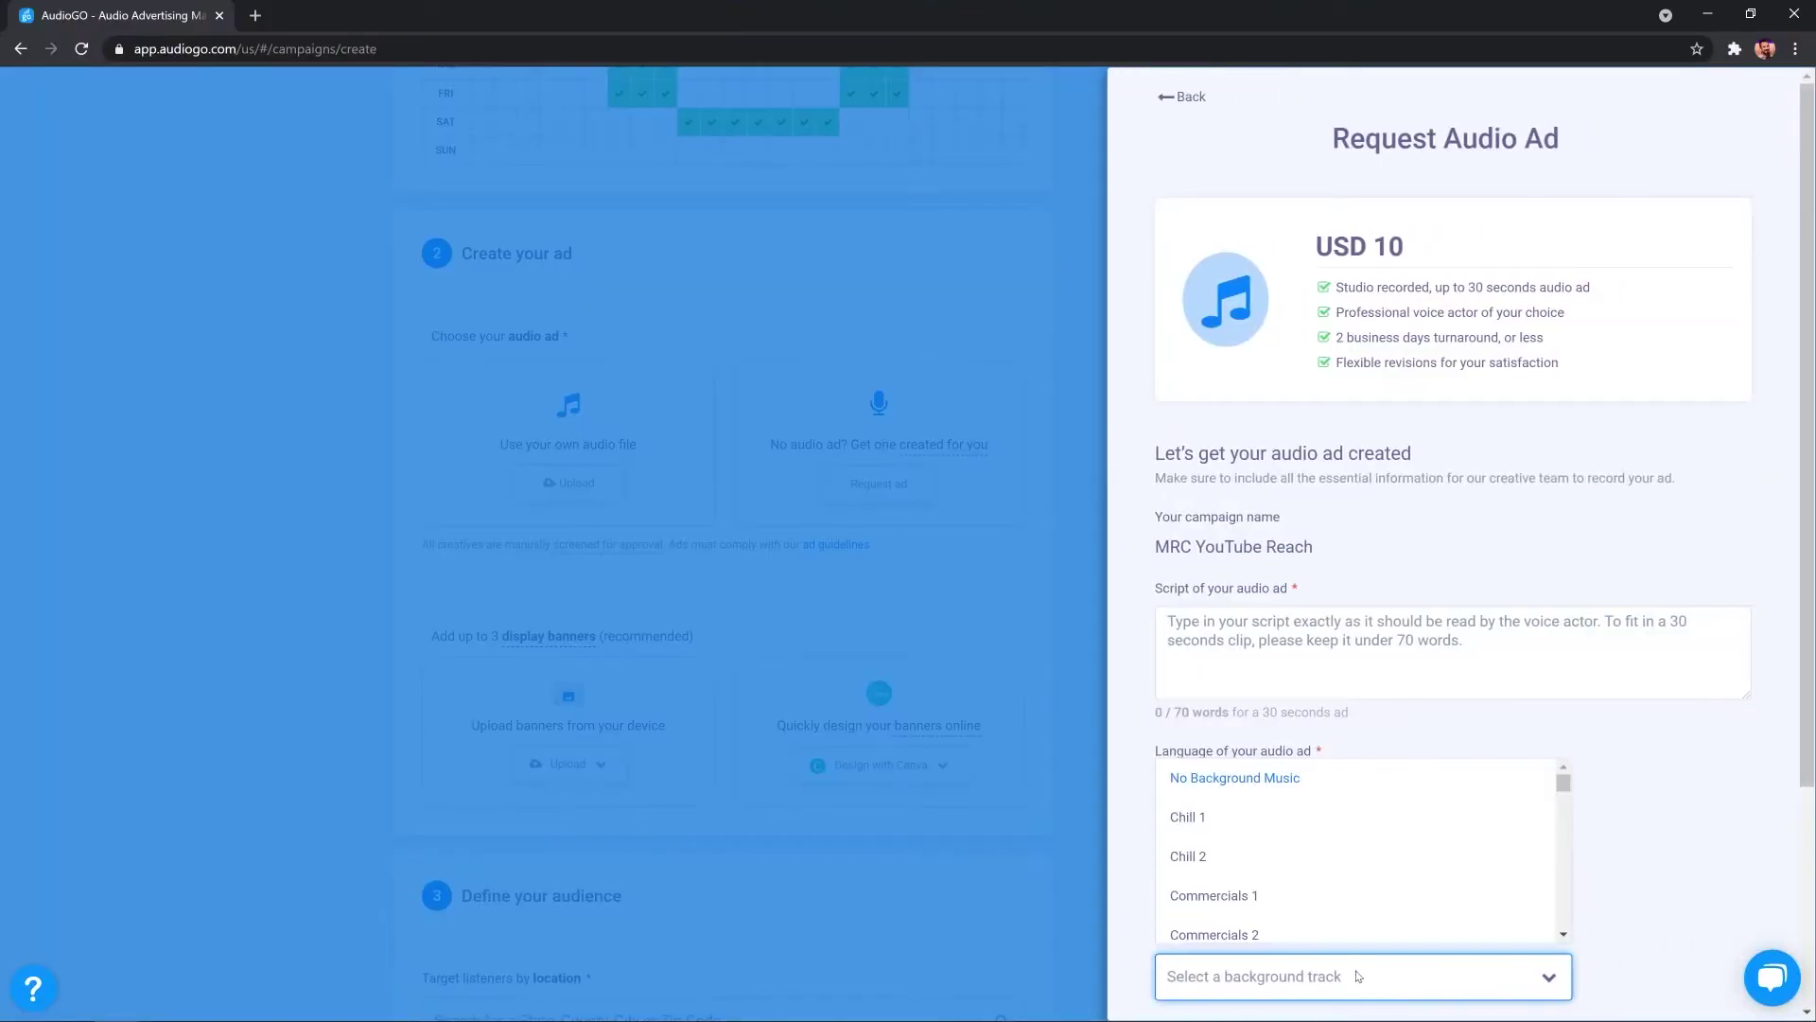
Step: Upload your own audio file as the campaign's ad and play back its opening seconds
{"action": "left_click", "coordinate": [570, 480]}
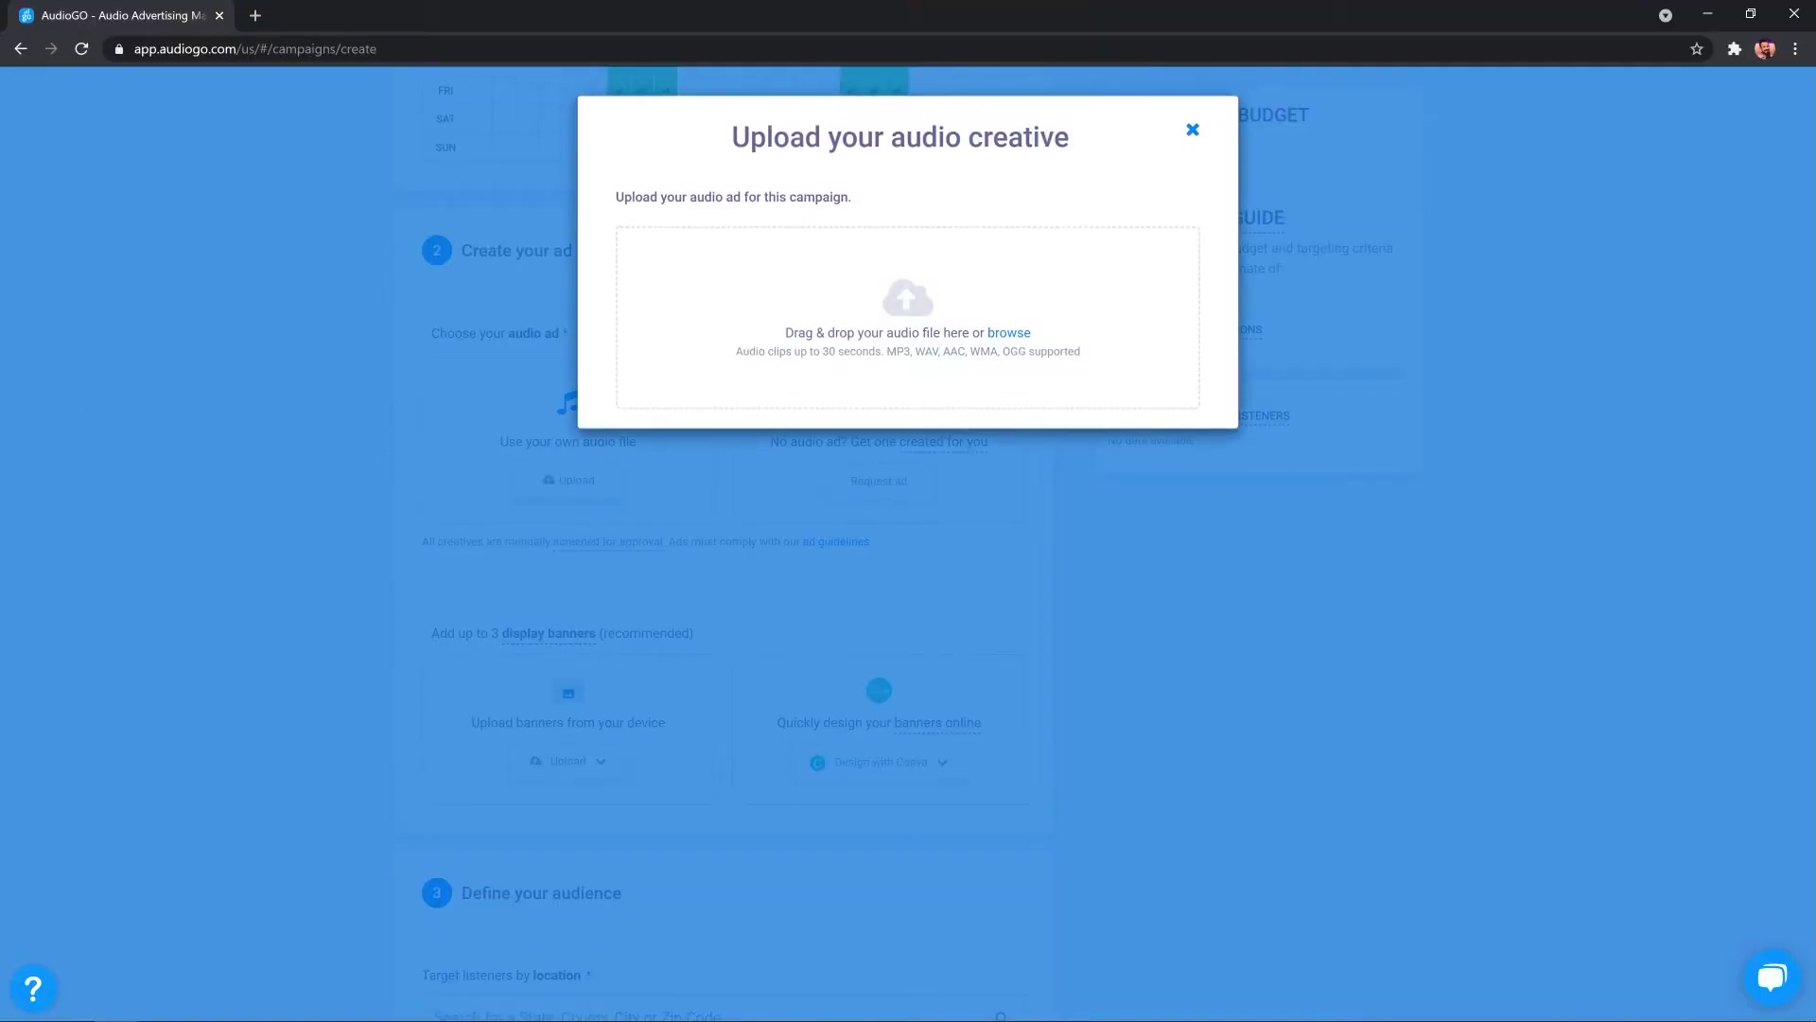
{"action": "left_click_drag", "start_coordinate": [19, 360], "coordinate": [806, 319]}
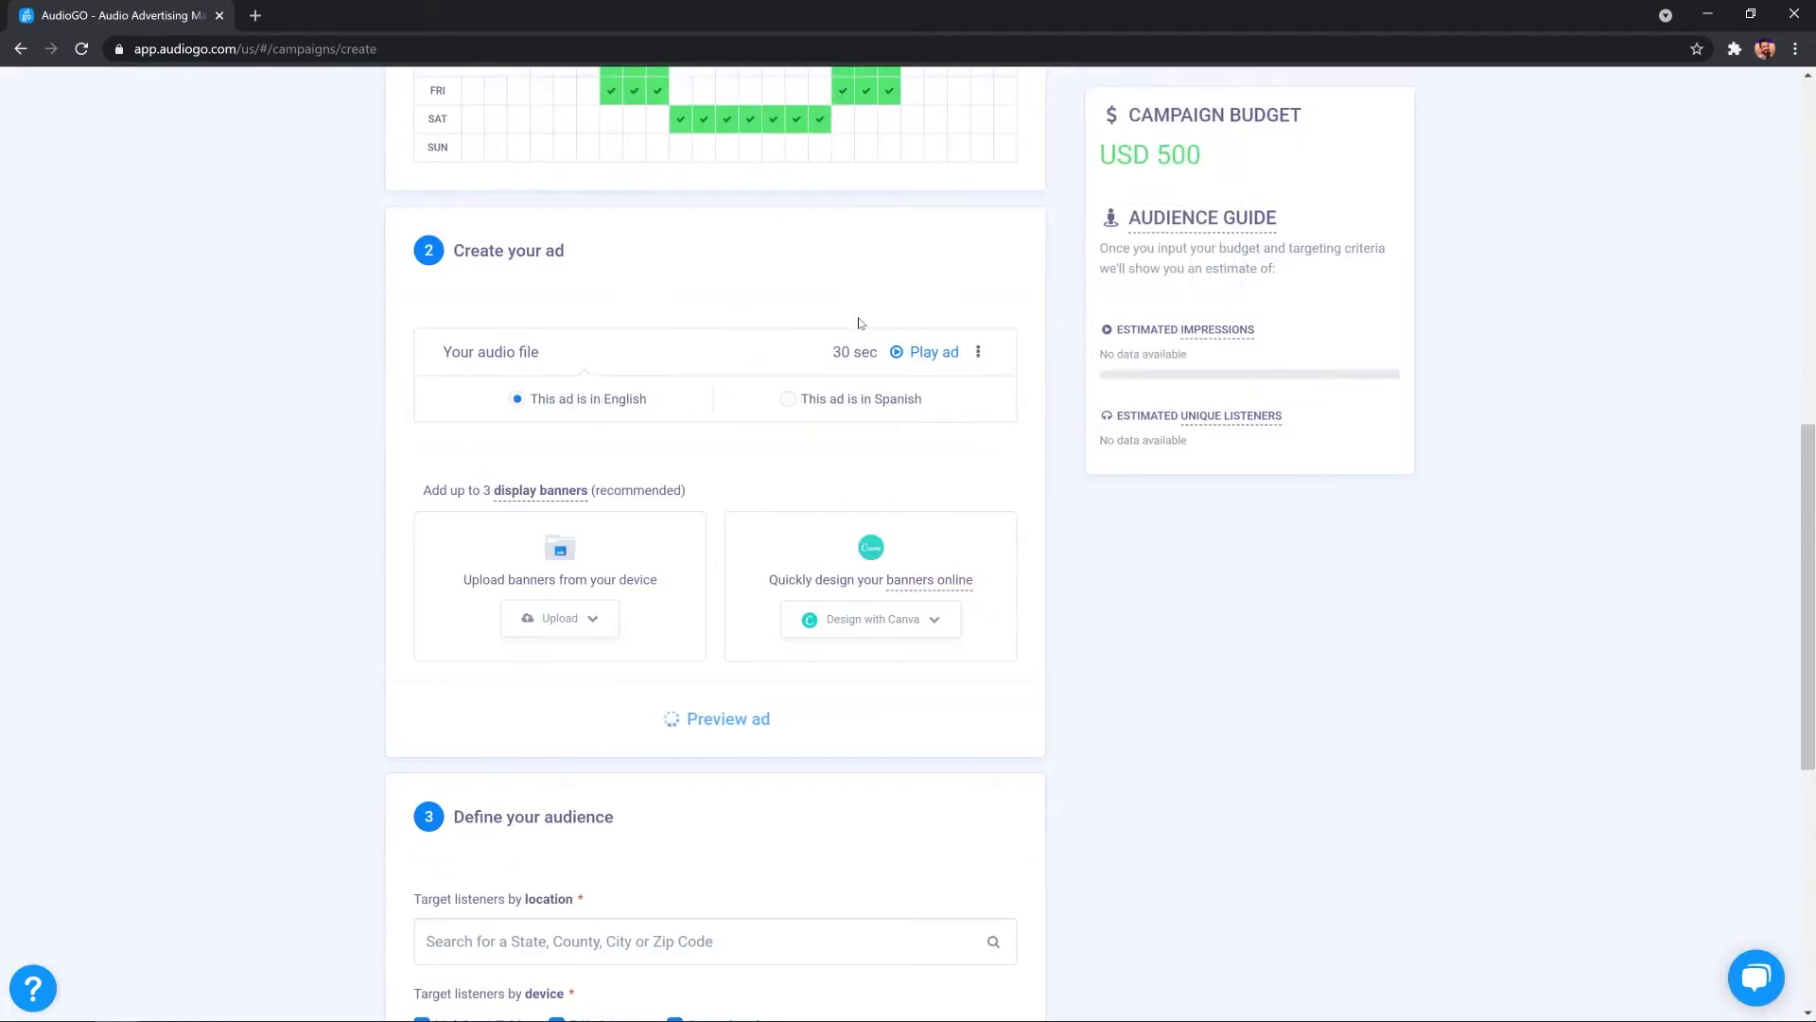
{"action": "left_click", "coordinate": [930, 355]}
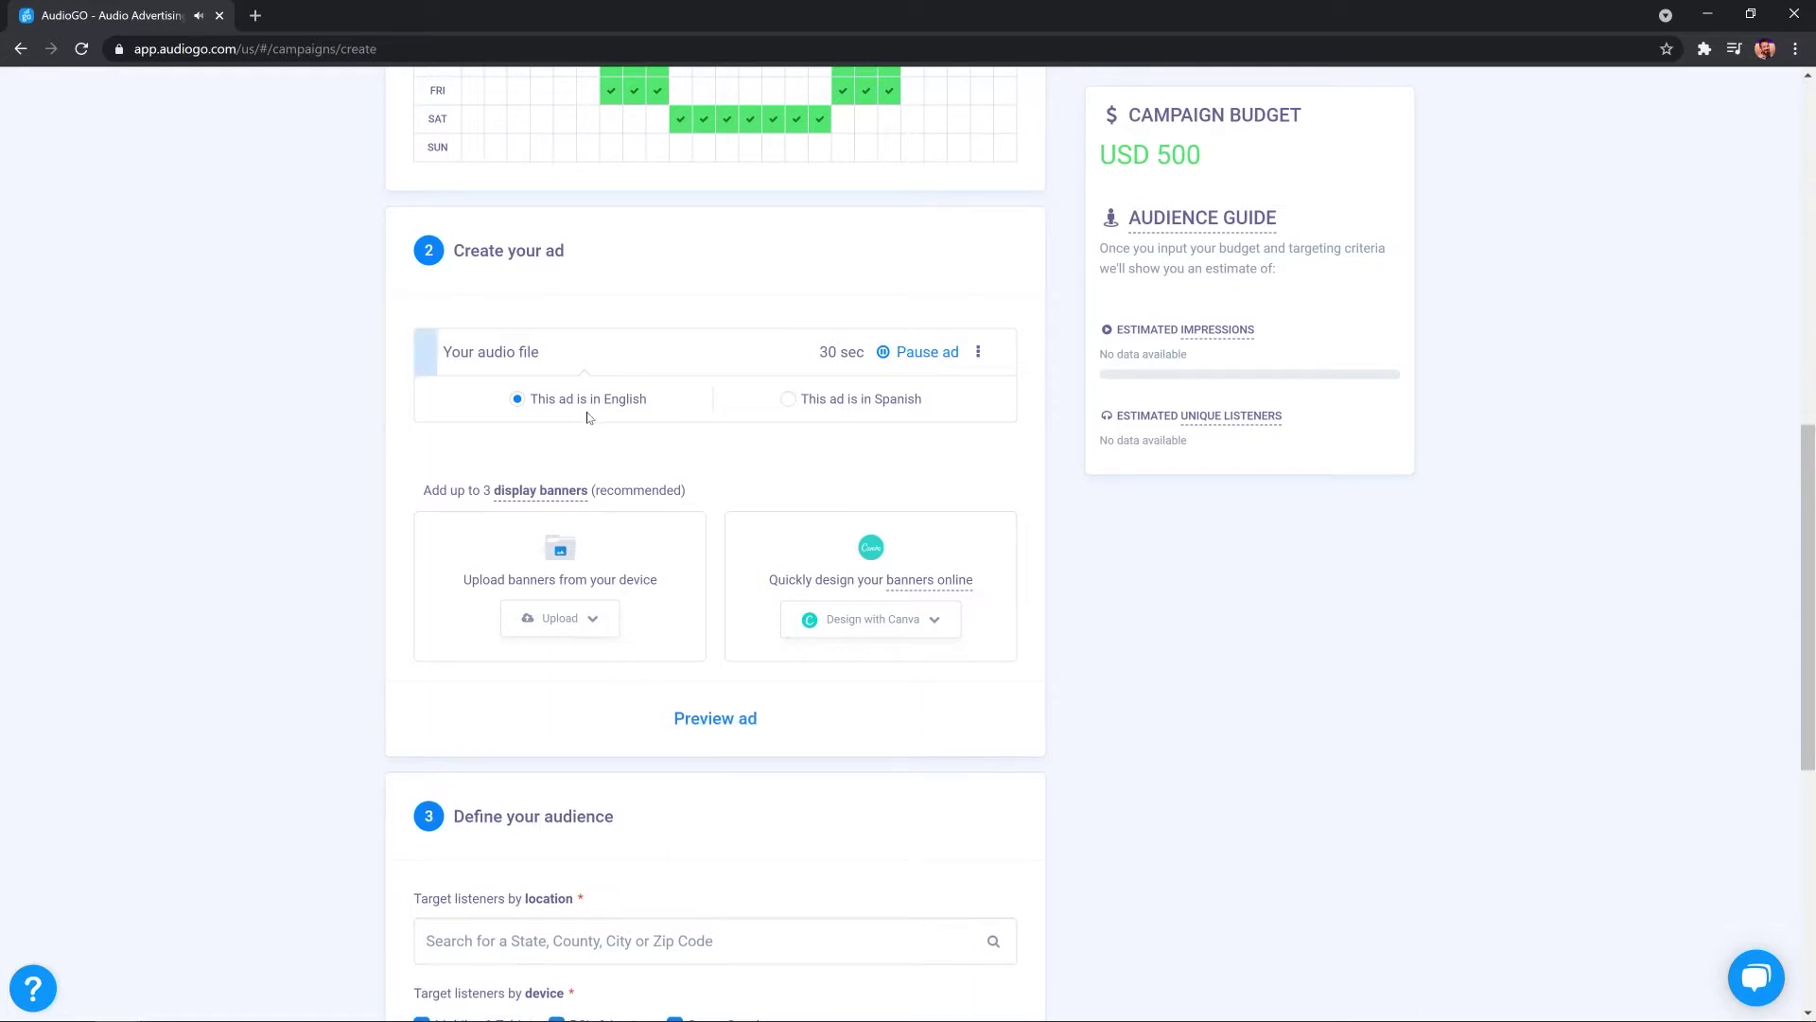
{"action": "left_click", "coordinate": [930, 357]}
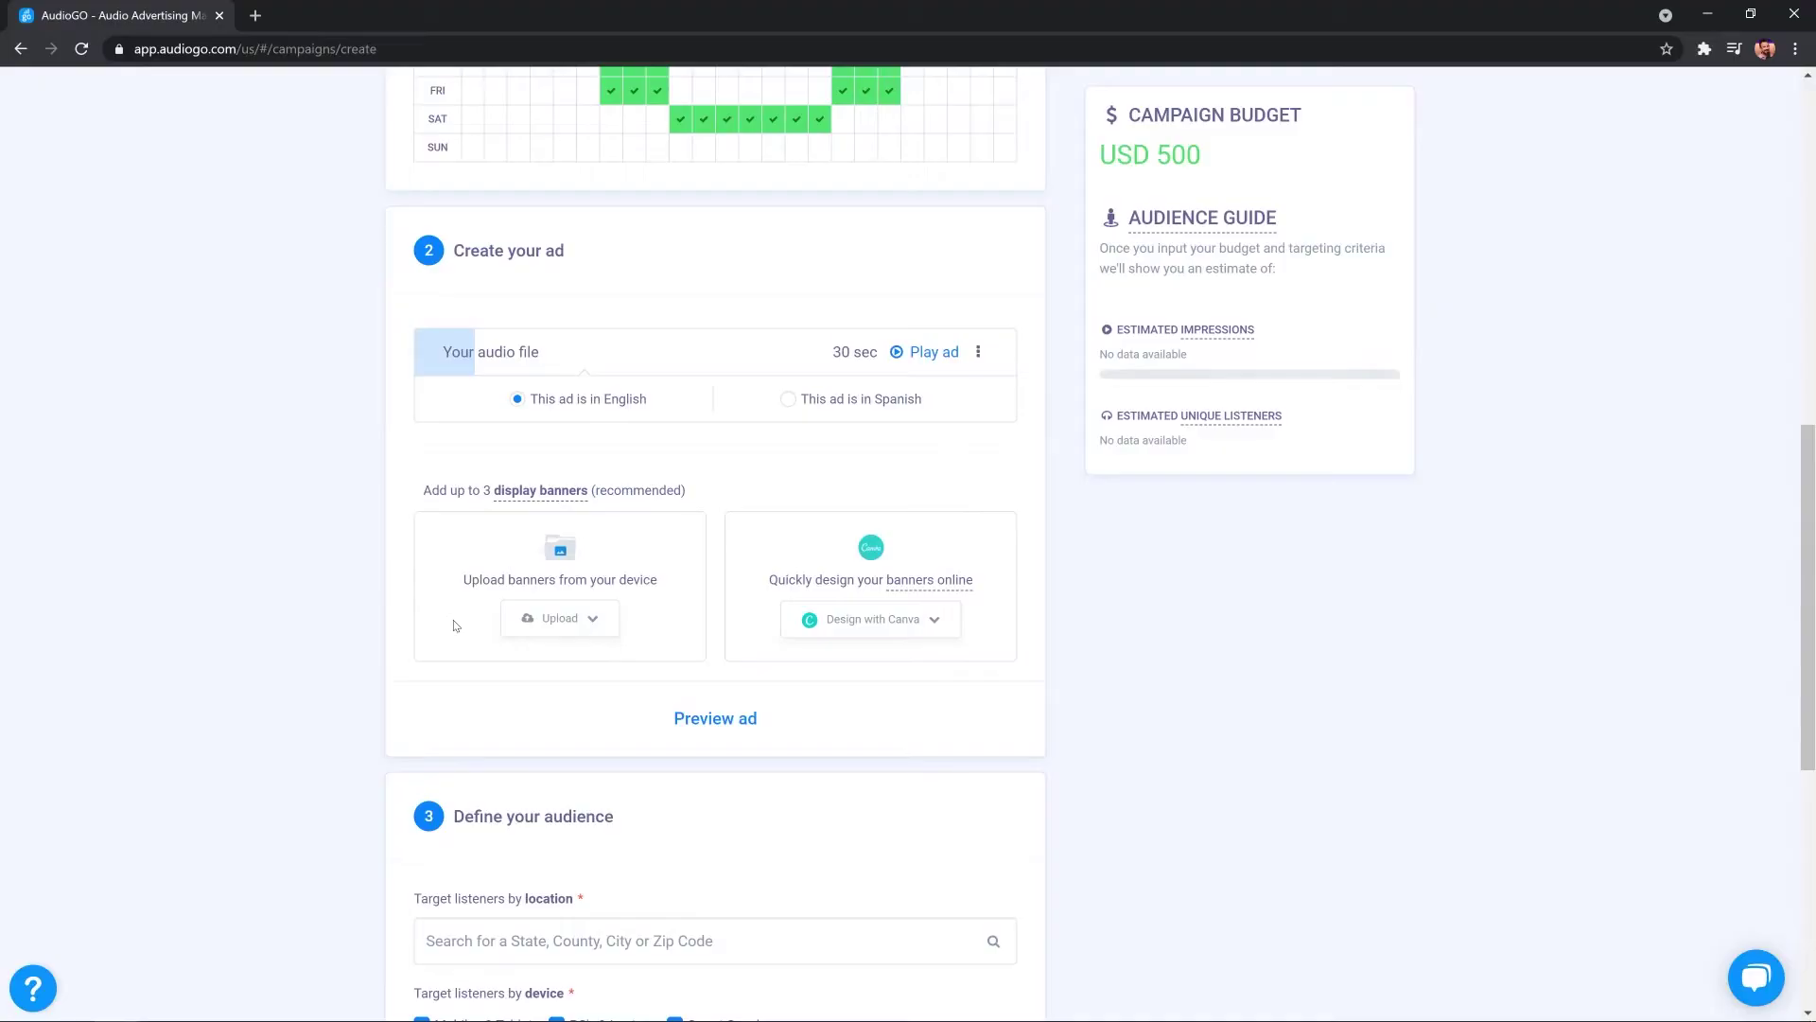
Step: View the Canva online designer for a vertical banner and close it
{"action": "left_click", "coordinate": [831, 633]}
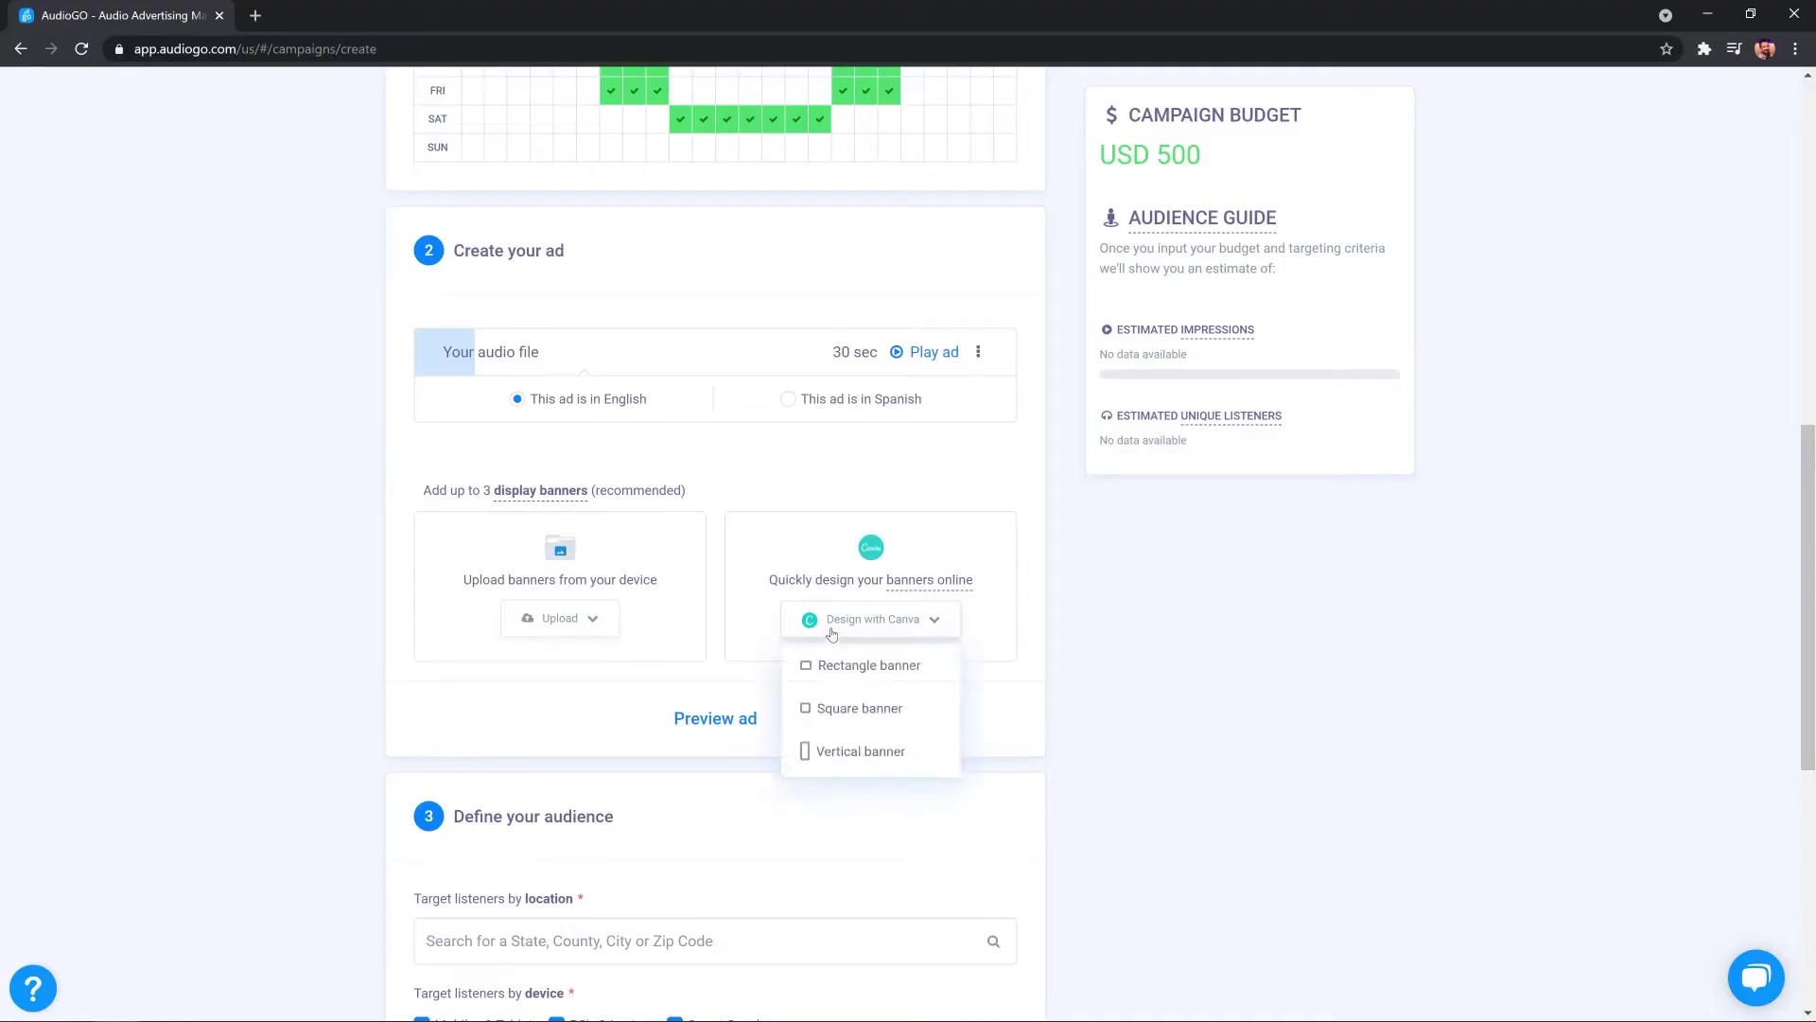
{"action": "left_click", "coordinate": [861, 751]}
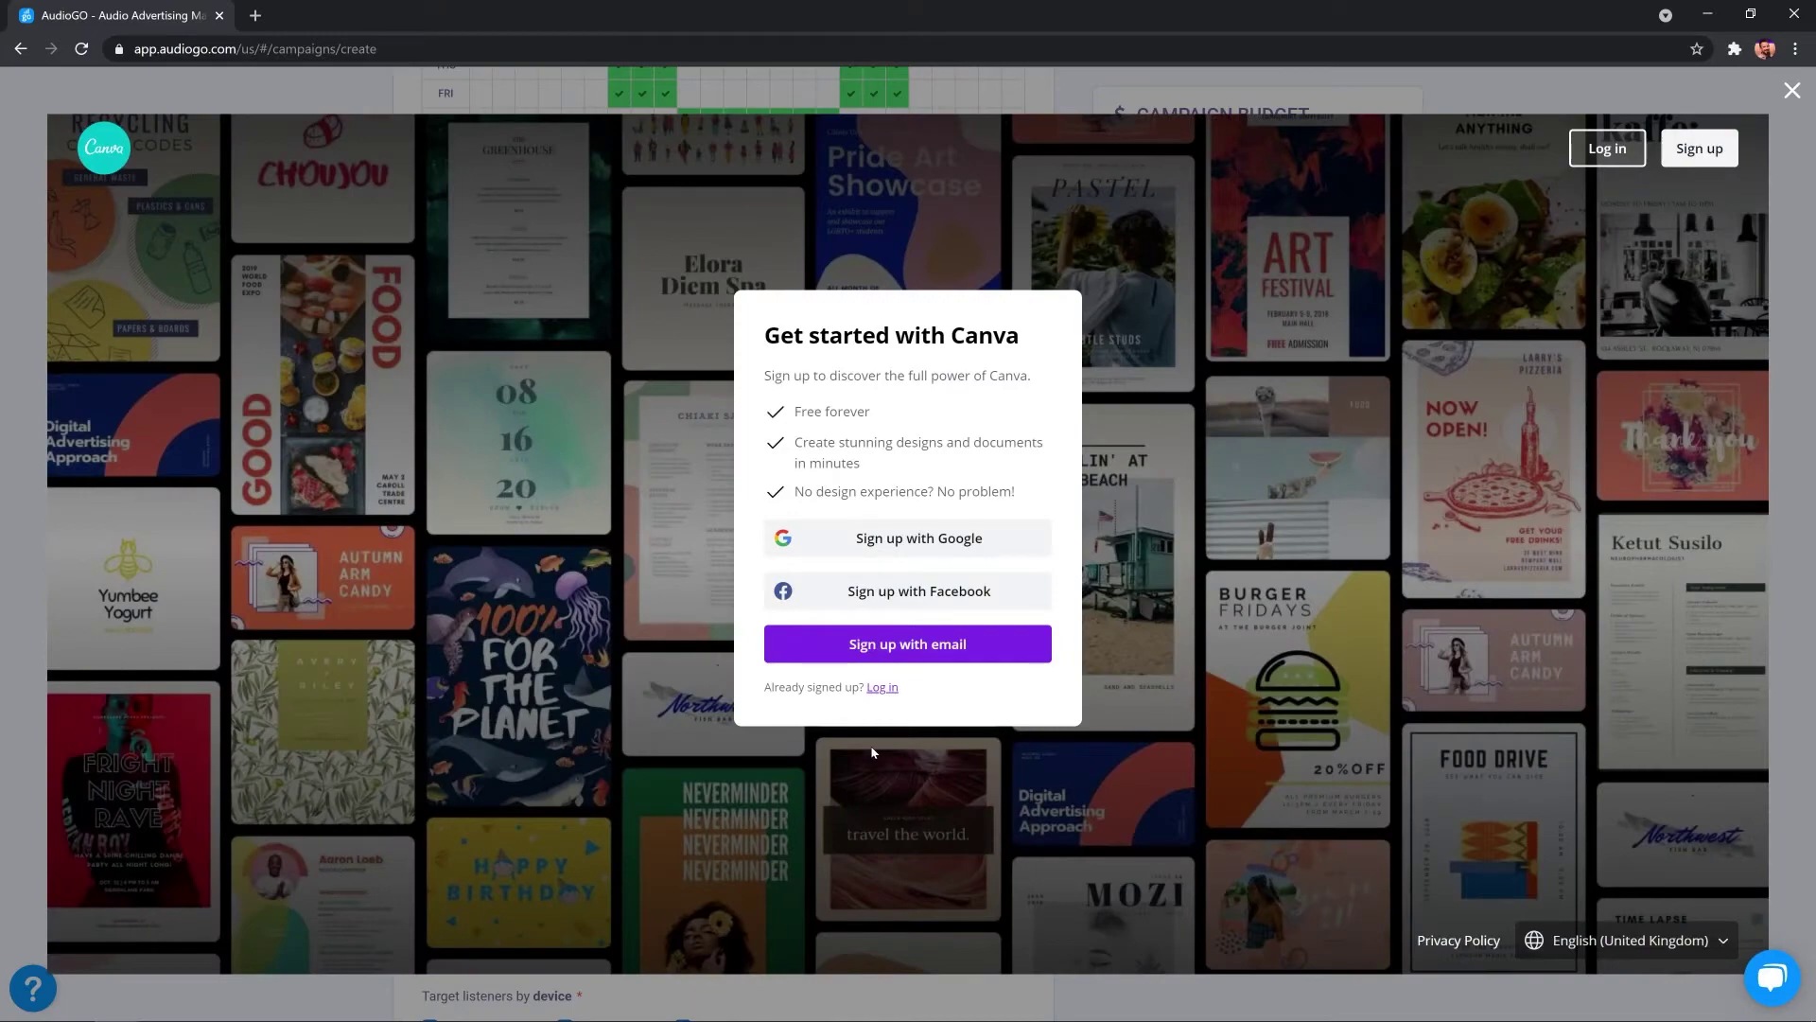
{"action": "key", "text": "Escape"}
Step: Upload the YouTube Subscribe image as the rectangle banner and save it
{"action": "left_click", "coordinate": [539, 619]}
{"action": "left_click", "coordinate": [552, 658]}
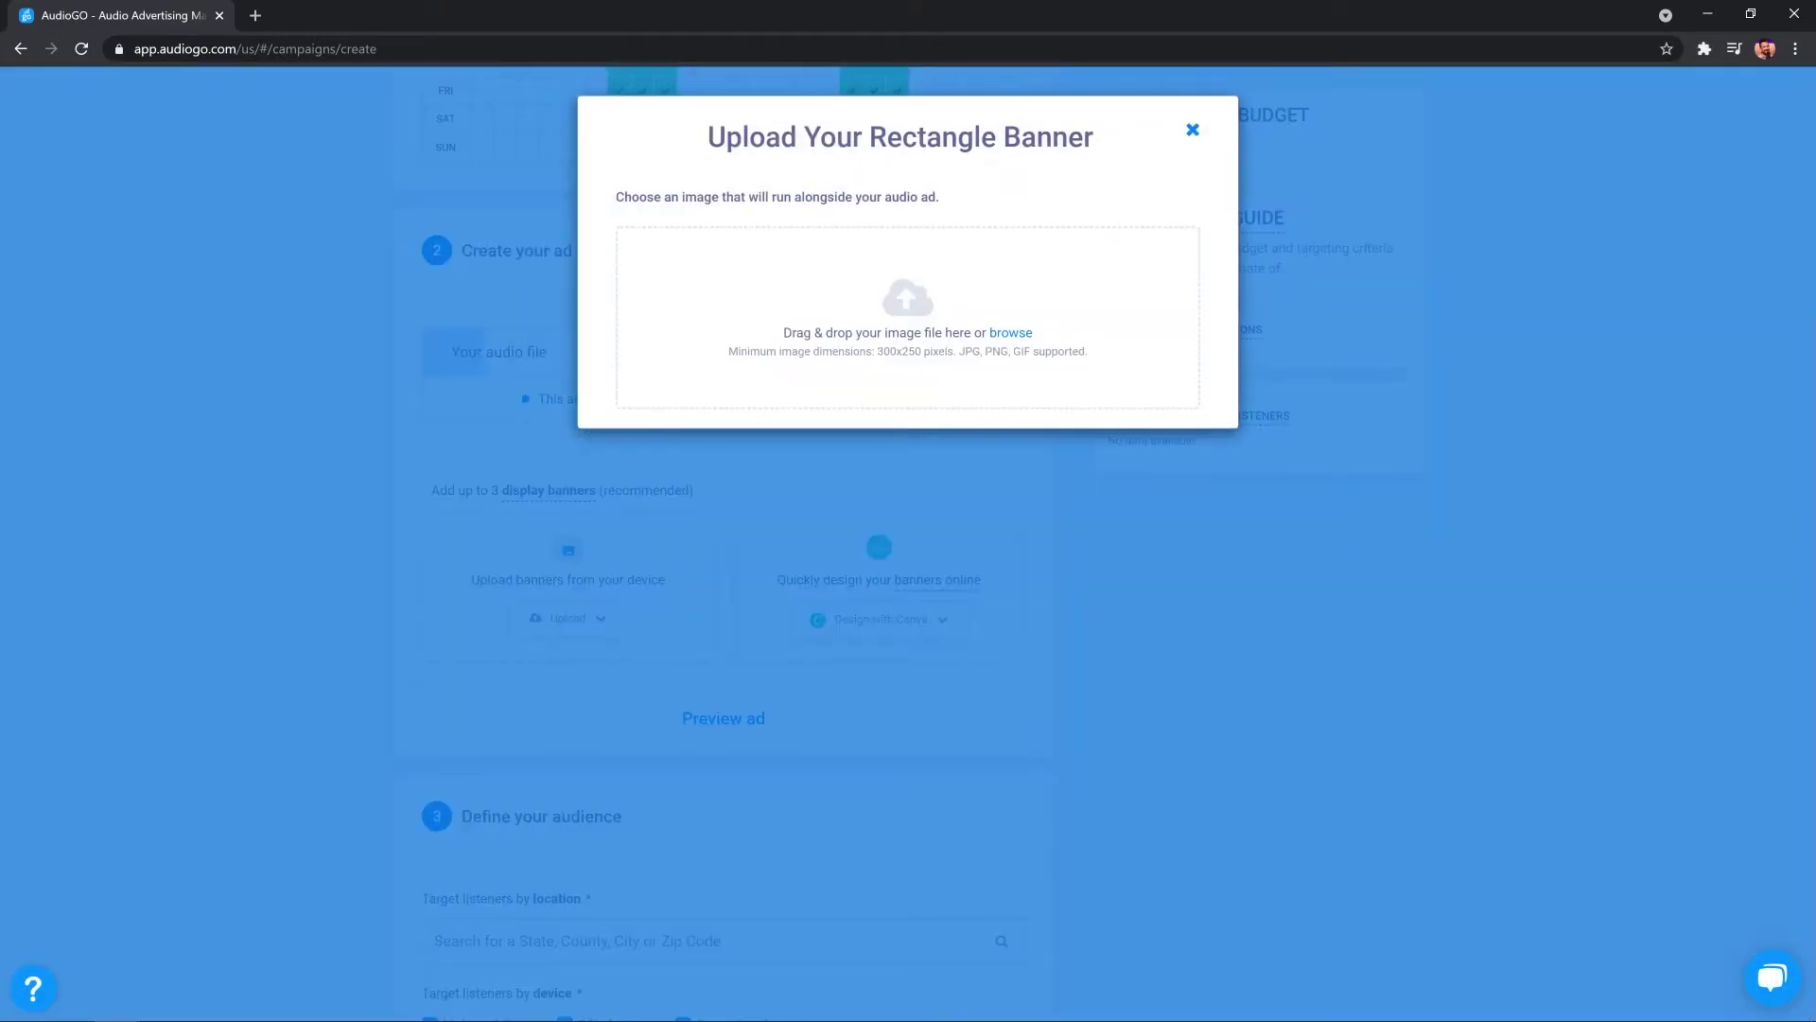
{"action": "left_click_drag", "start_coordinate": [4, 378], "coordinate": [823, 360]}
{"action": "left_click", "coordinate": [657, 585]}
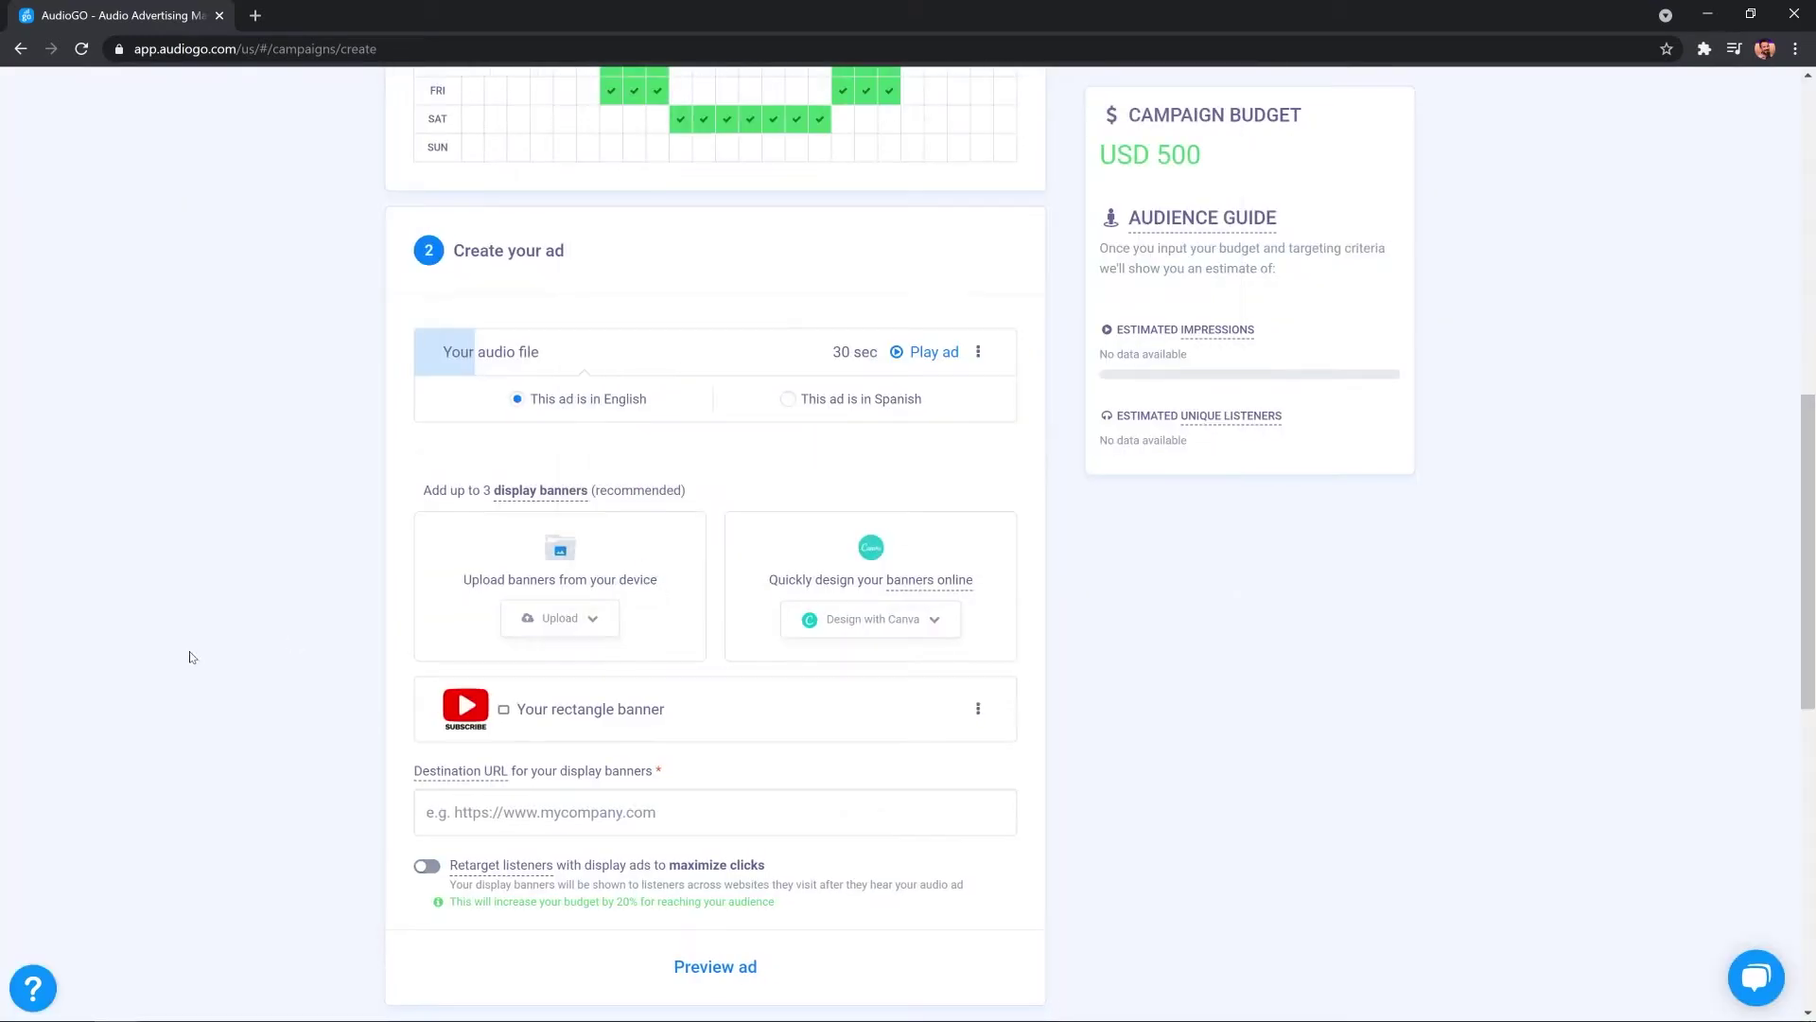
Step: Upload the teal circular waveform logo as the square banner and save it
{"action": "left_click", "coordinate": [560, 620]}
{"action": "left_click", "coordinate": [571, 700]}
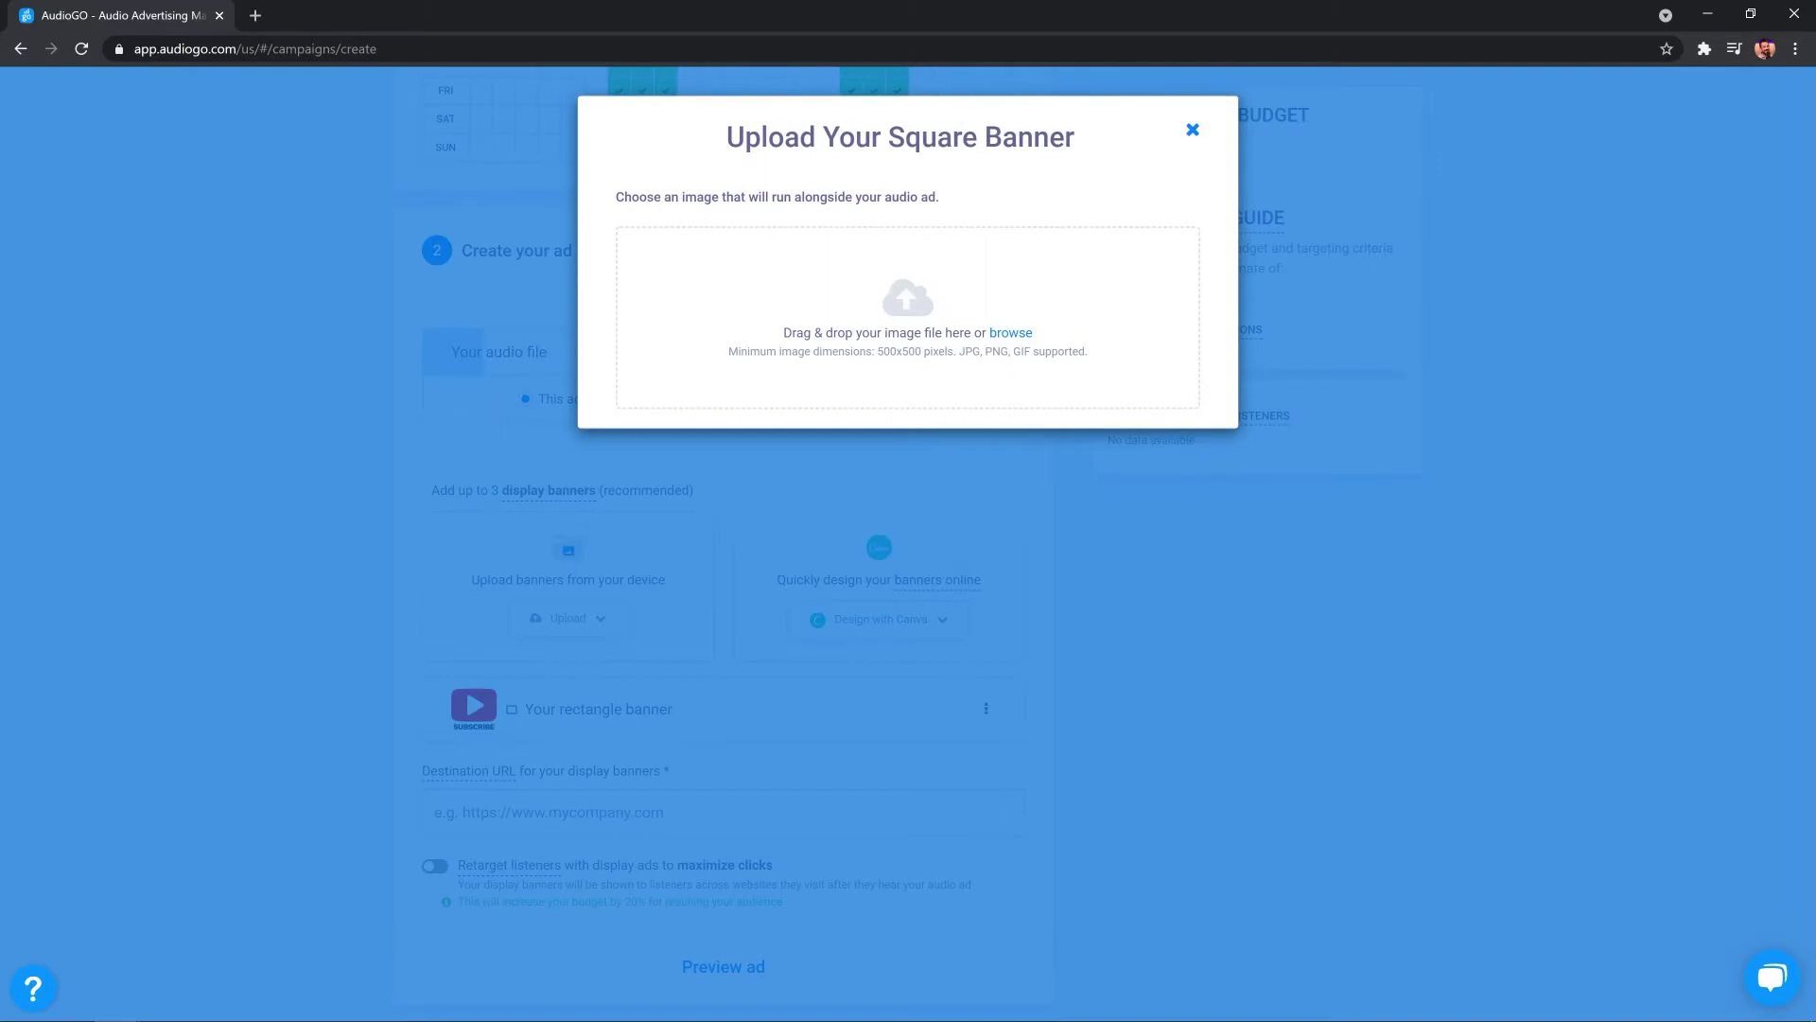
{"action": "left_click_drag", "start_coordinate": [256, 316], "coordinate": [811, 321]}
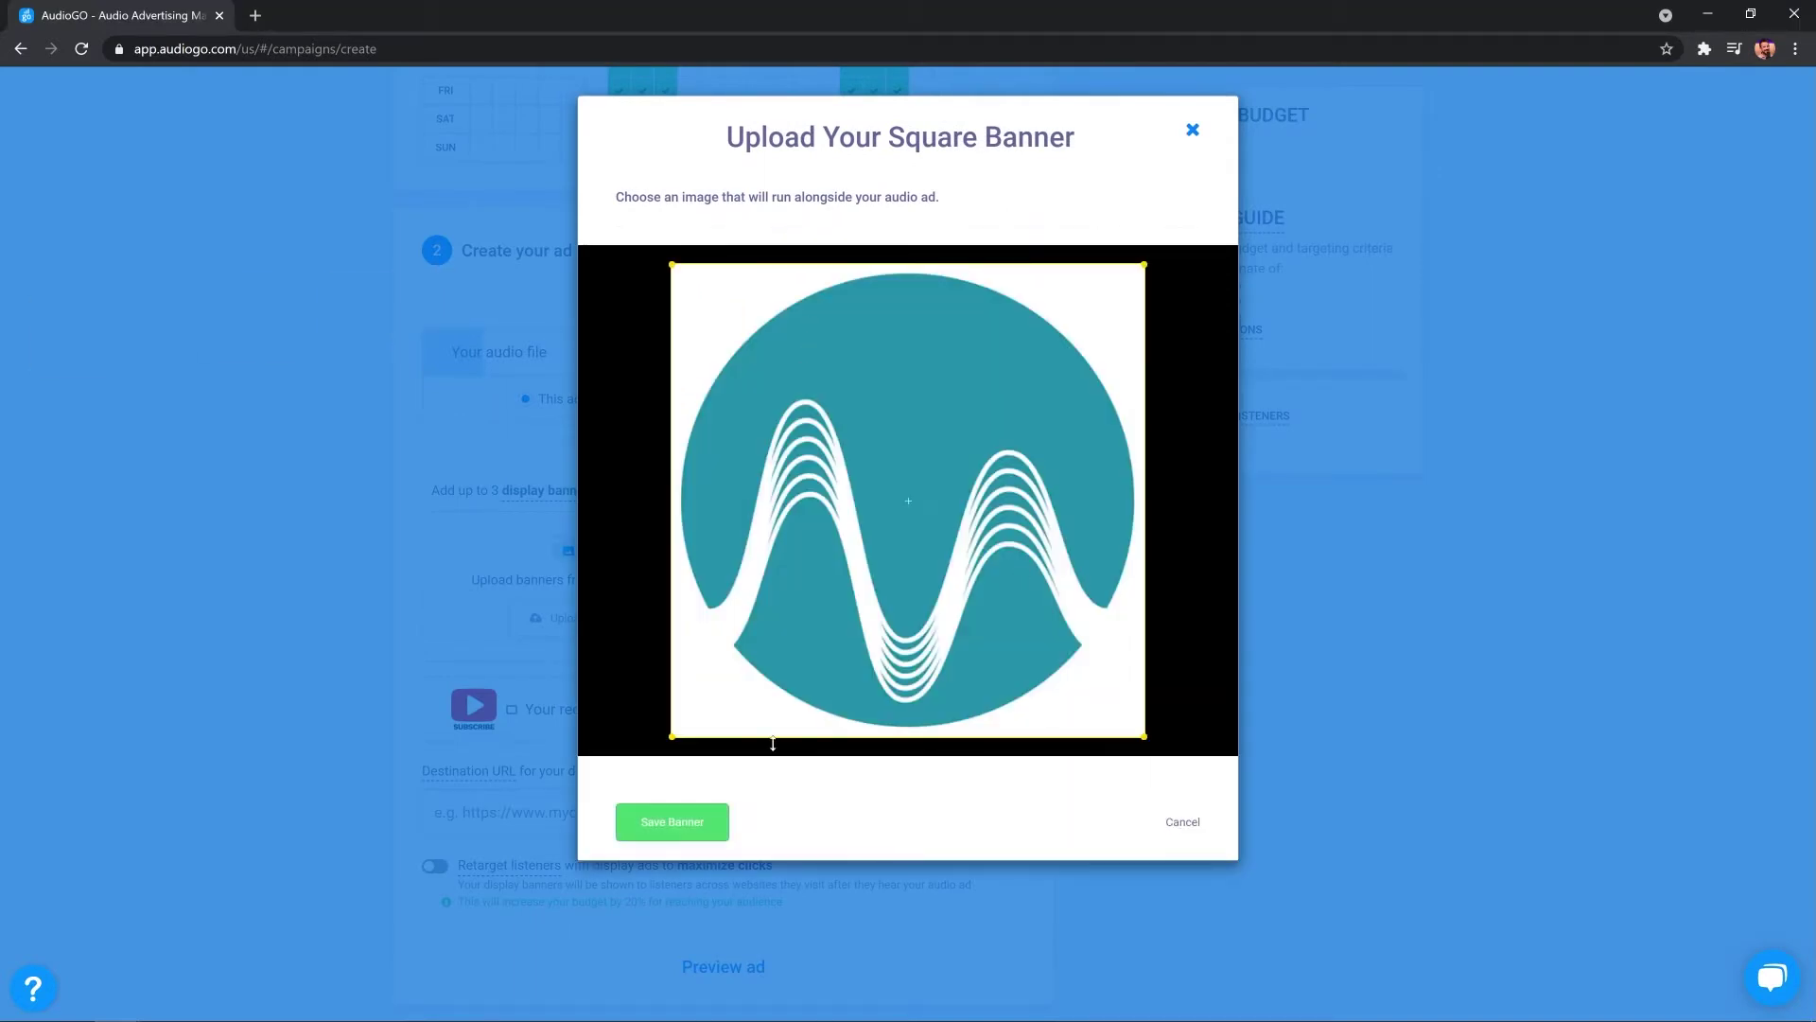
{"action": "left_click", "coordinate": [672, 821]}
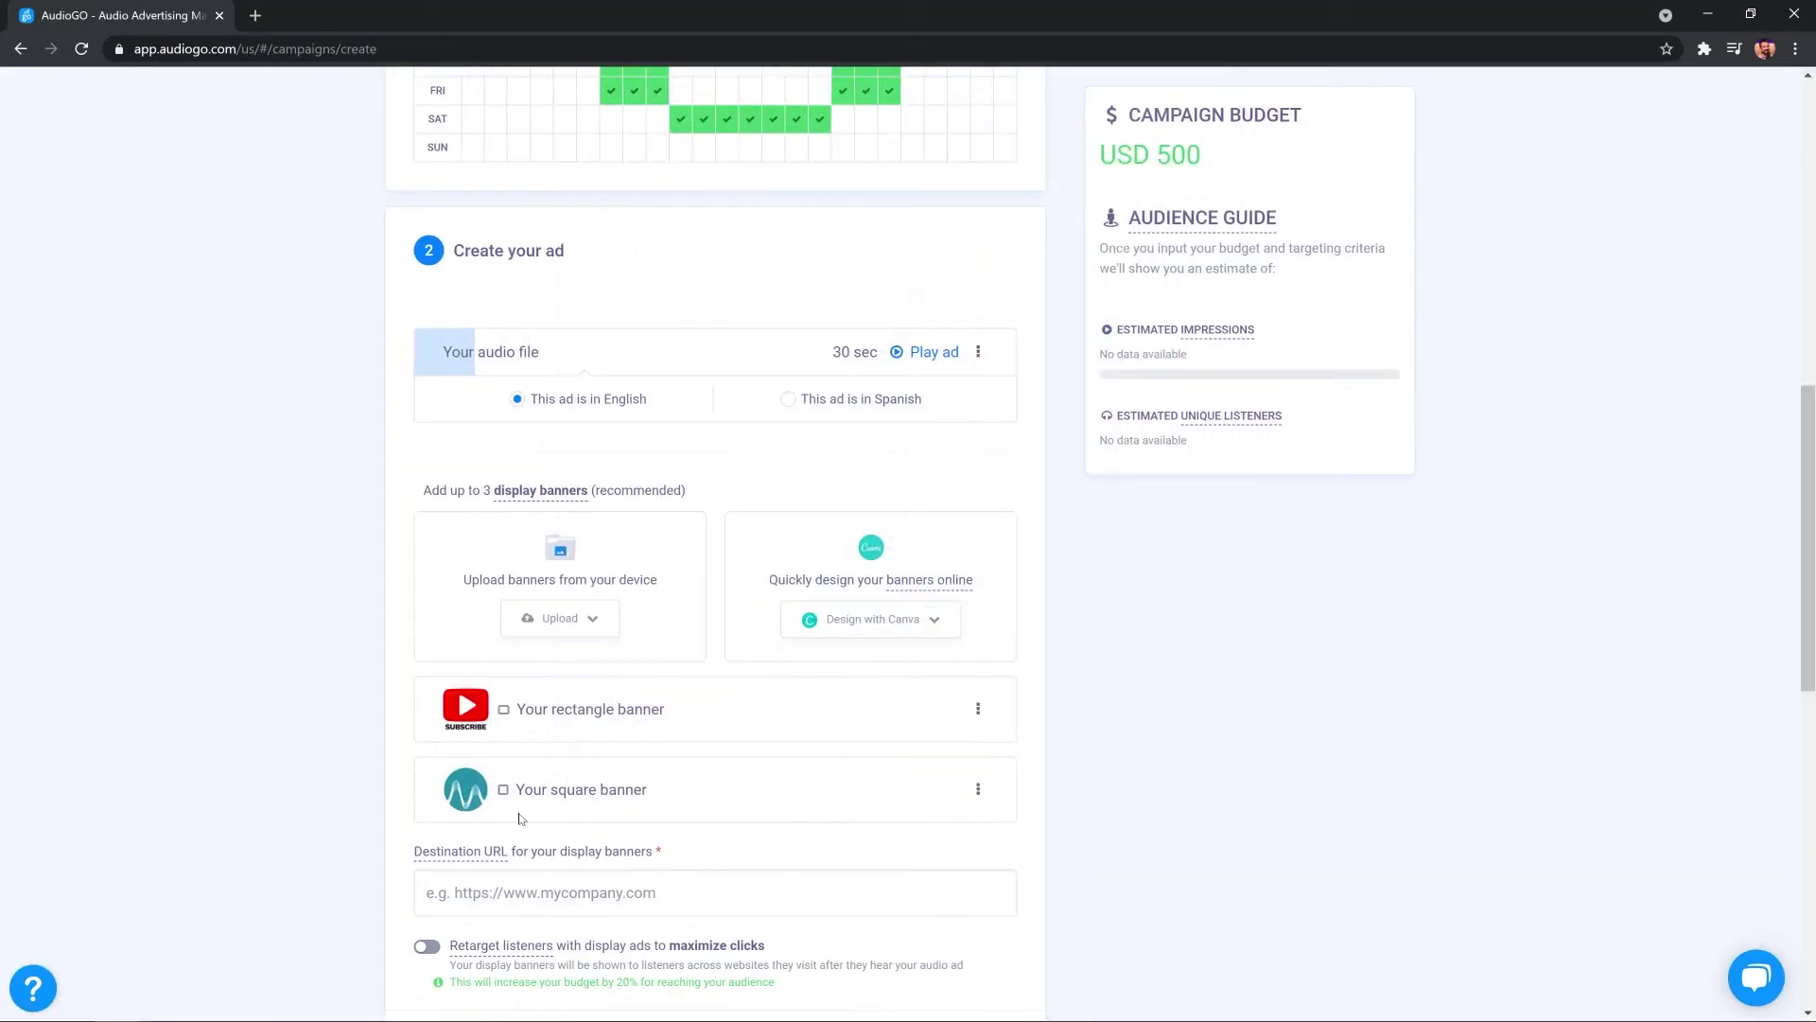
Step: Upload the teal and white vertical logo image as the vertical banner and save it
{"action": "left_click", "coordinate": [582, 621]}
{"action": "left_click", "coordinate": [567, 747]}
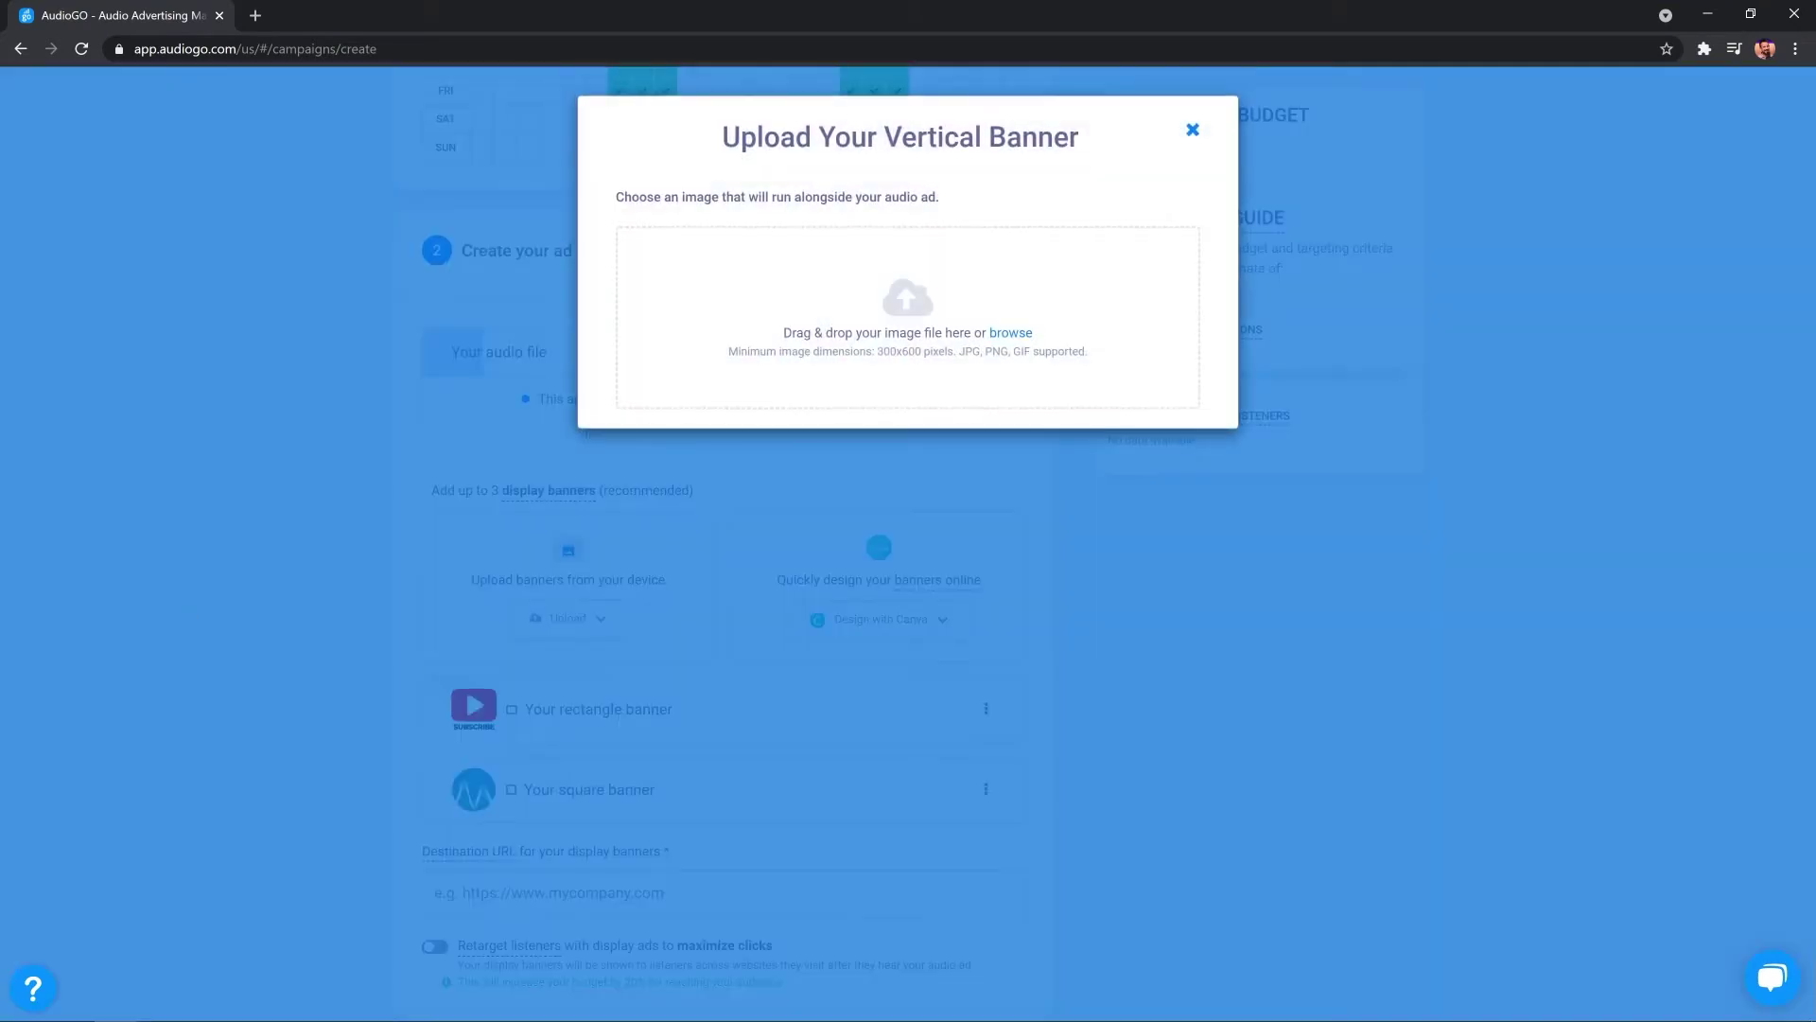
{"action": "left_click_drag", "start_coordinate": [4, 389], "coordinate": [943, 290]}
{"action": "left_click", "coordinate": [695, 875]}
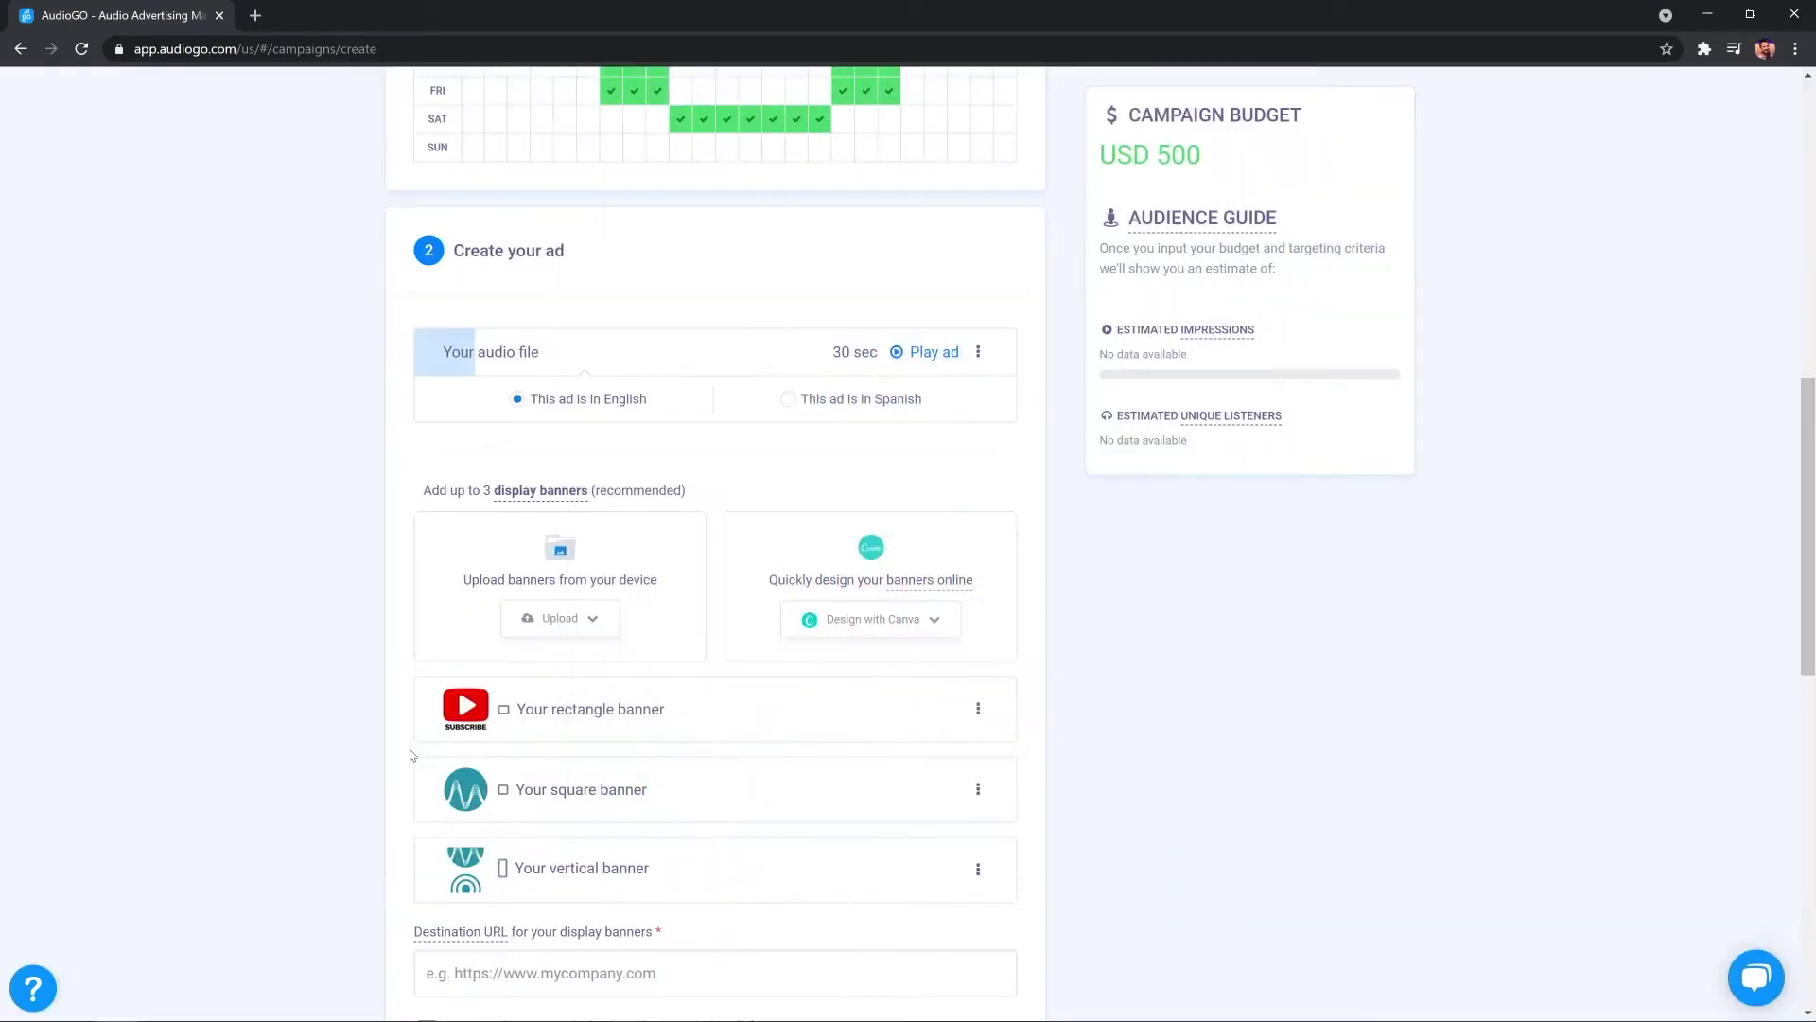
{"action": "scroll", "coordinate": [336, 712], "scroll_direction": "down", "scroll_amount": 3}
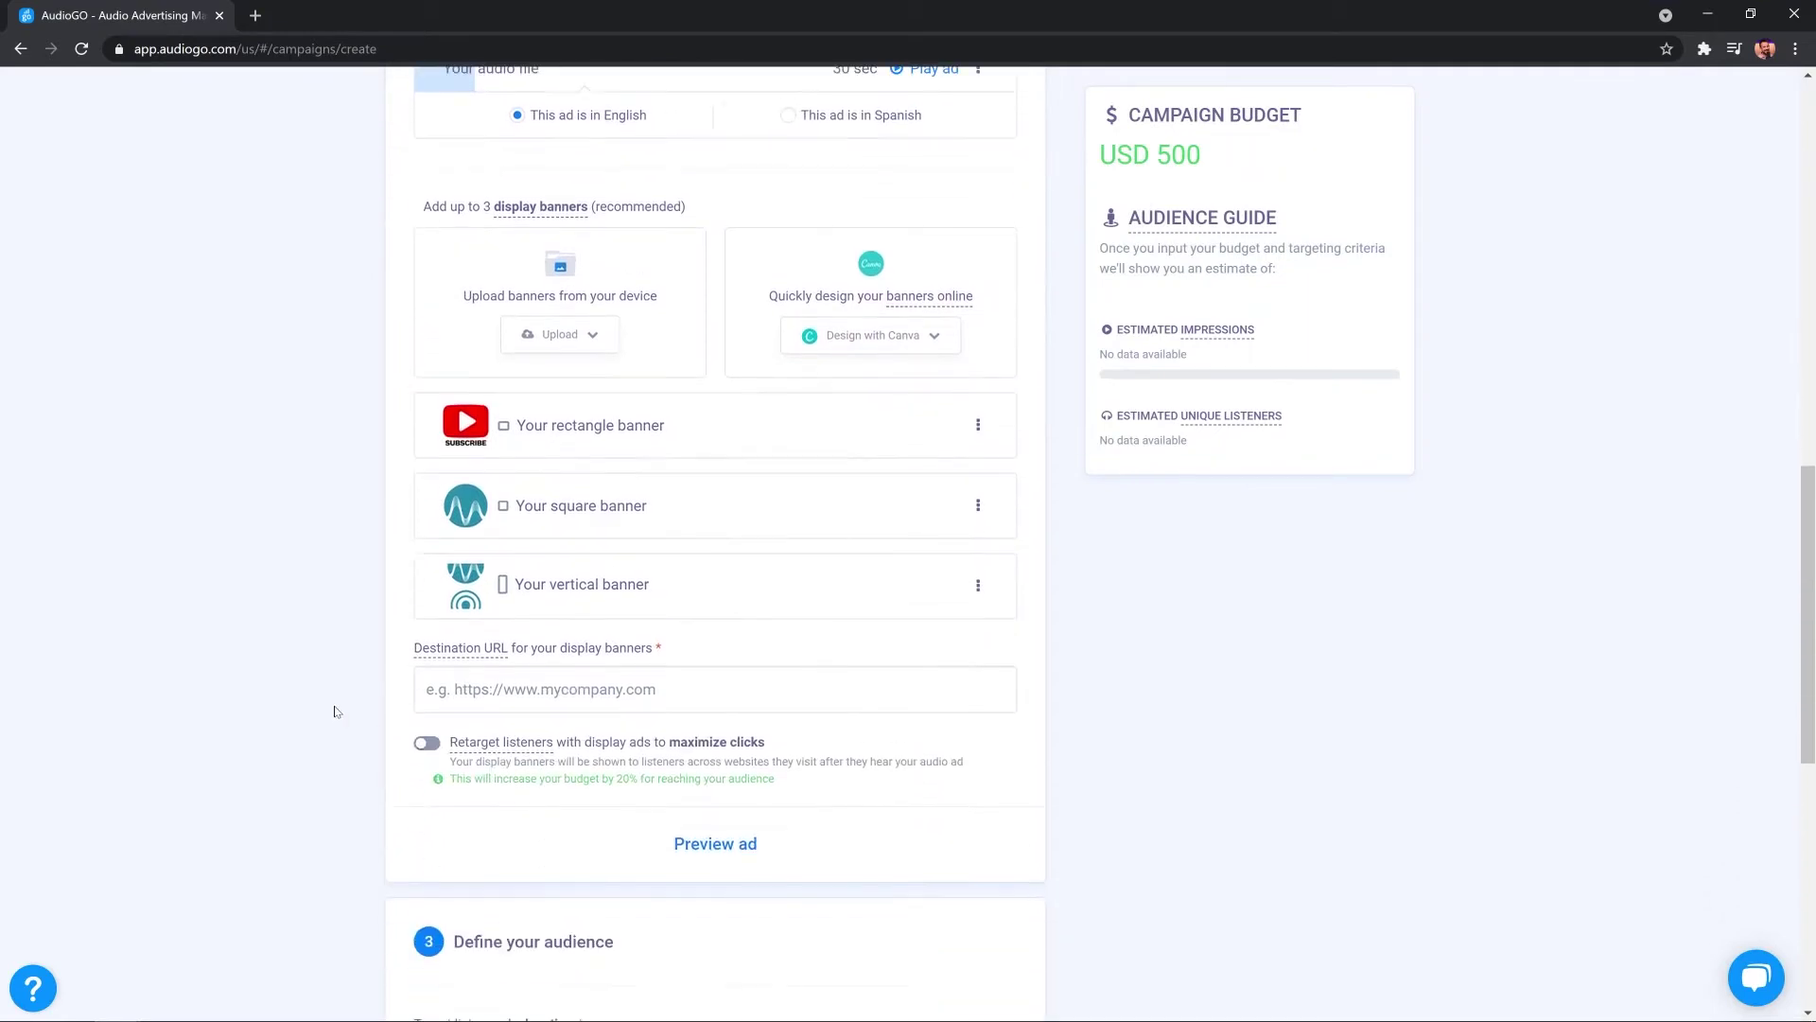
{"action": "left_click", "coordinate": [715, 688]}
{"action": "type", "text": "http"}
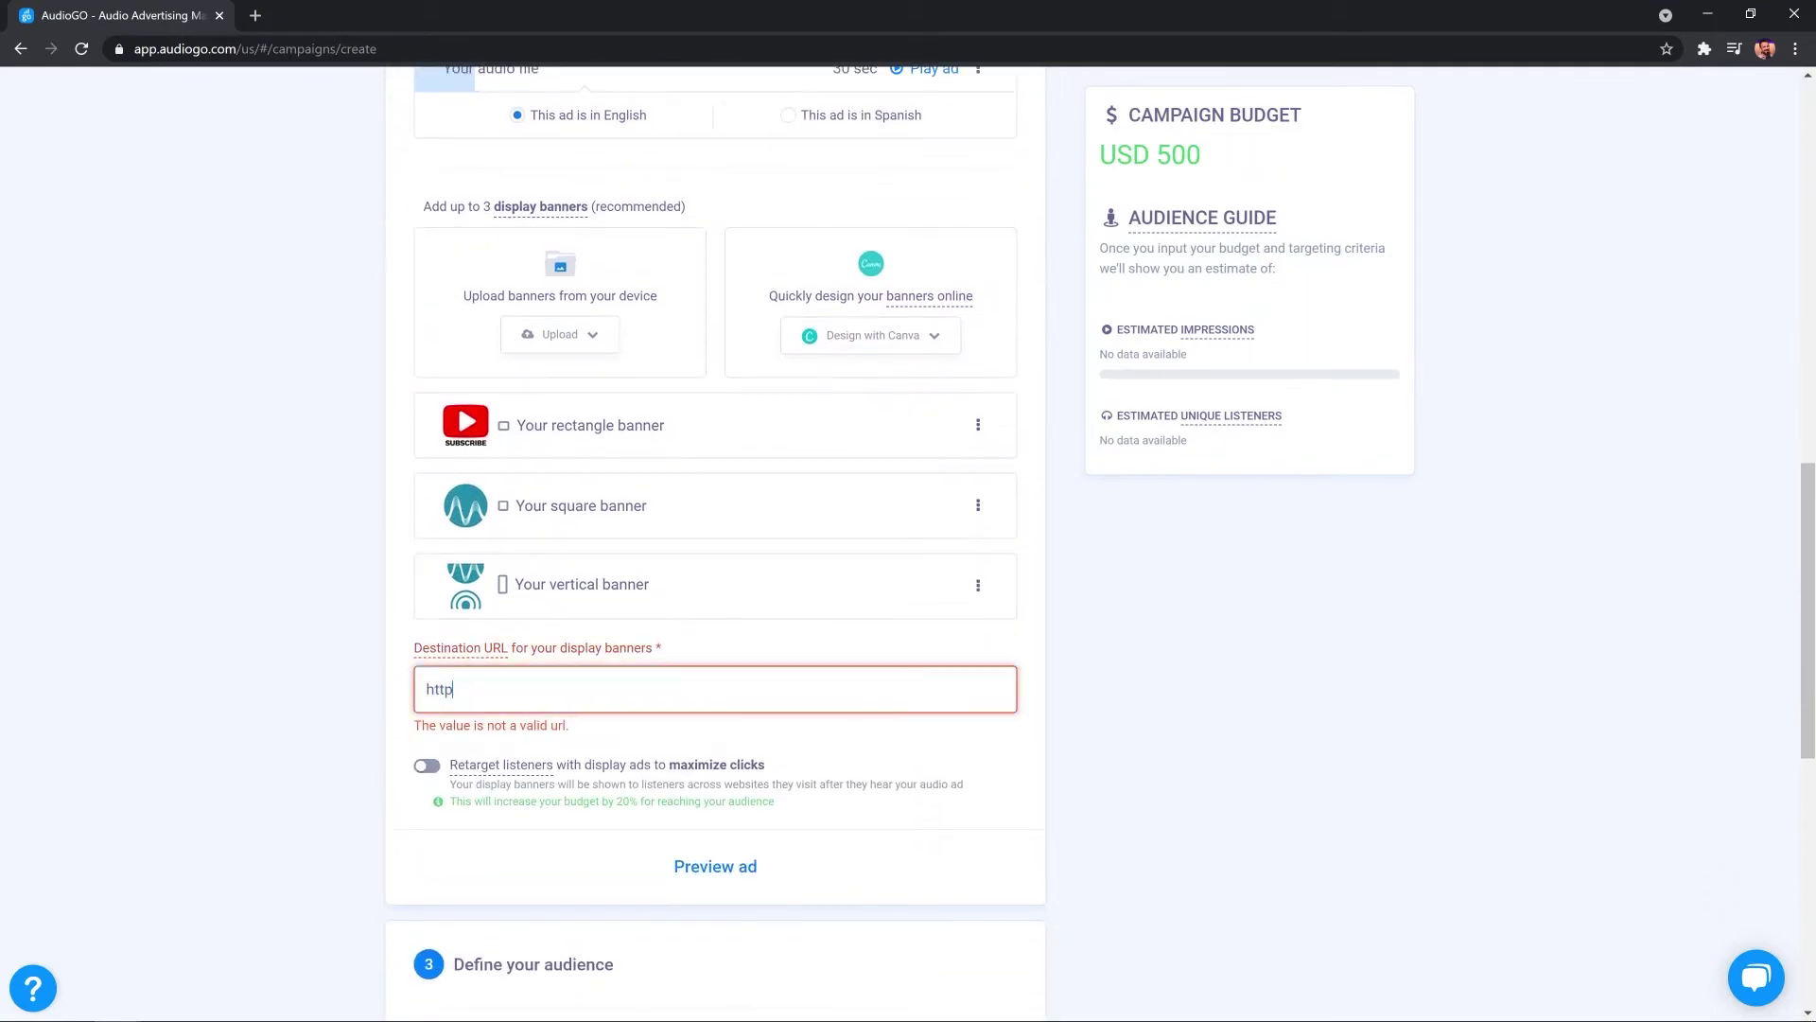
{"action": "type", "text": "s://mrc.fm/live"}
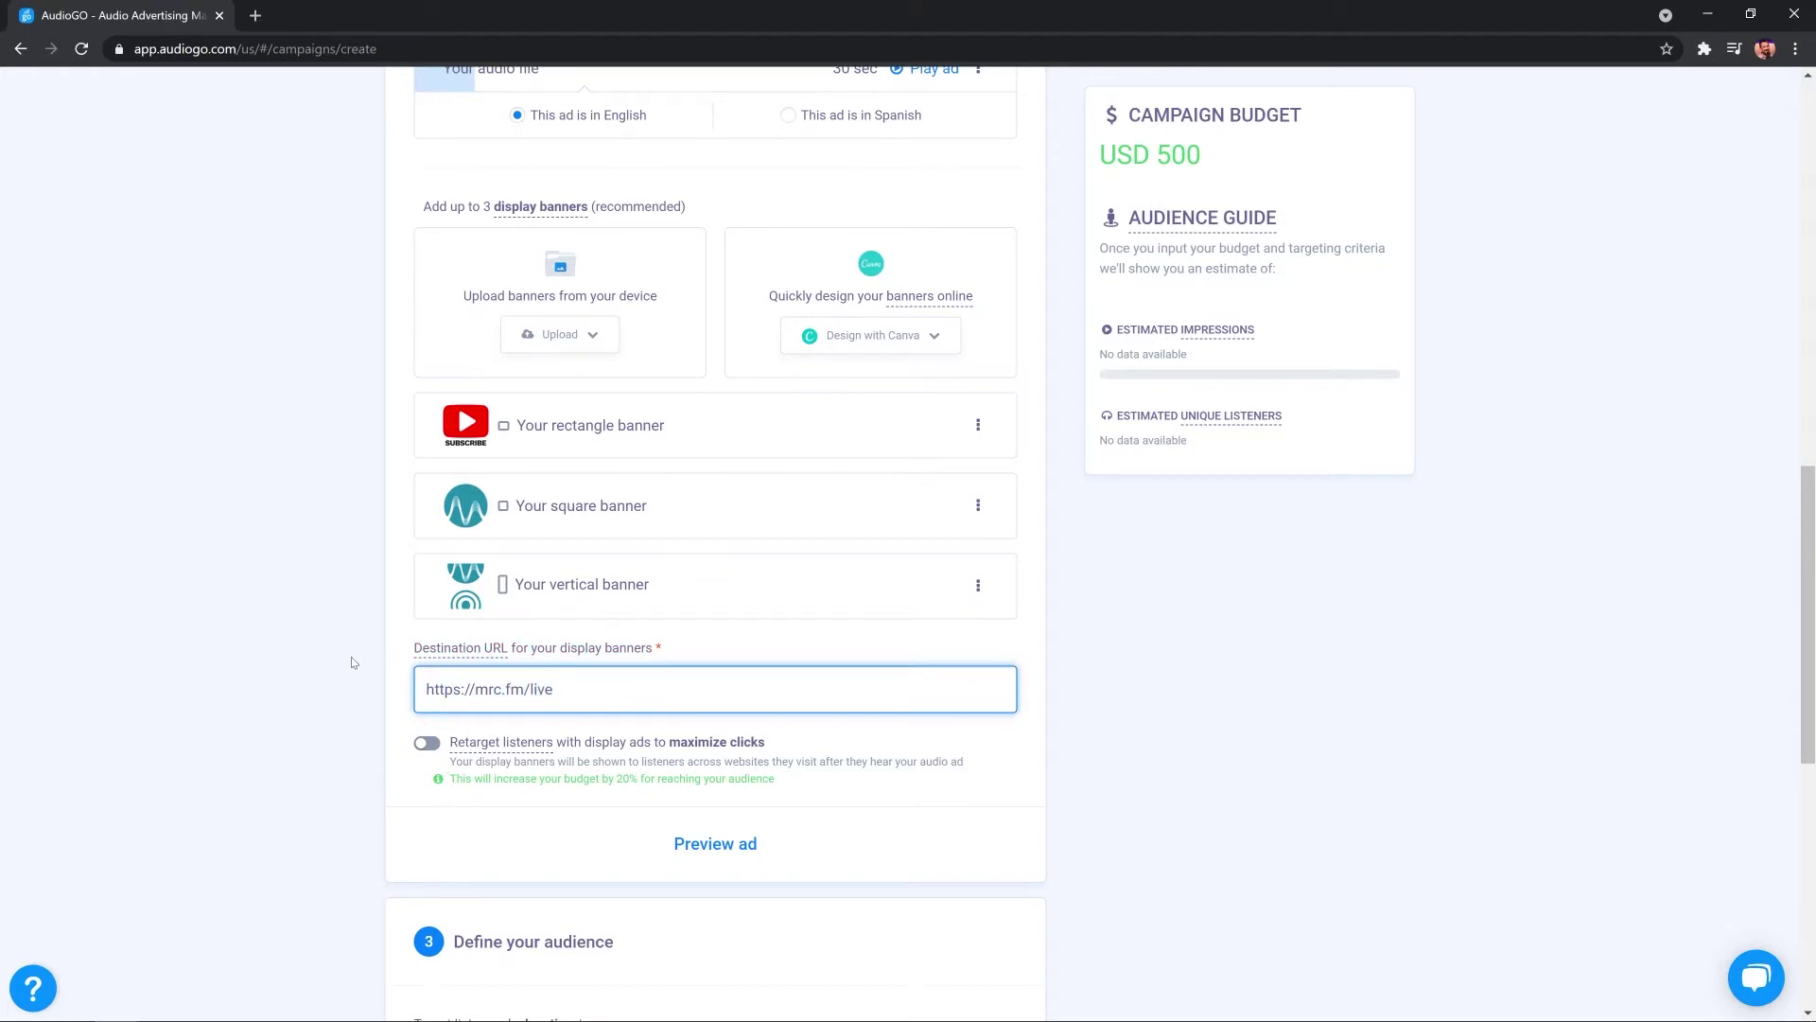
{"action": "scroll", "coordinate": [352, 662], "scroll_direction": "down", "scroll_amount": 2}
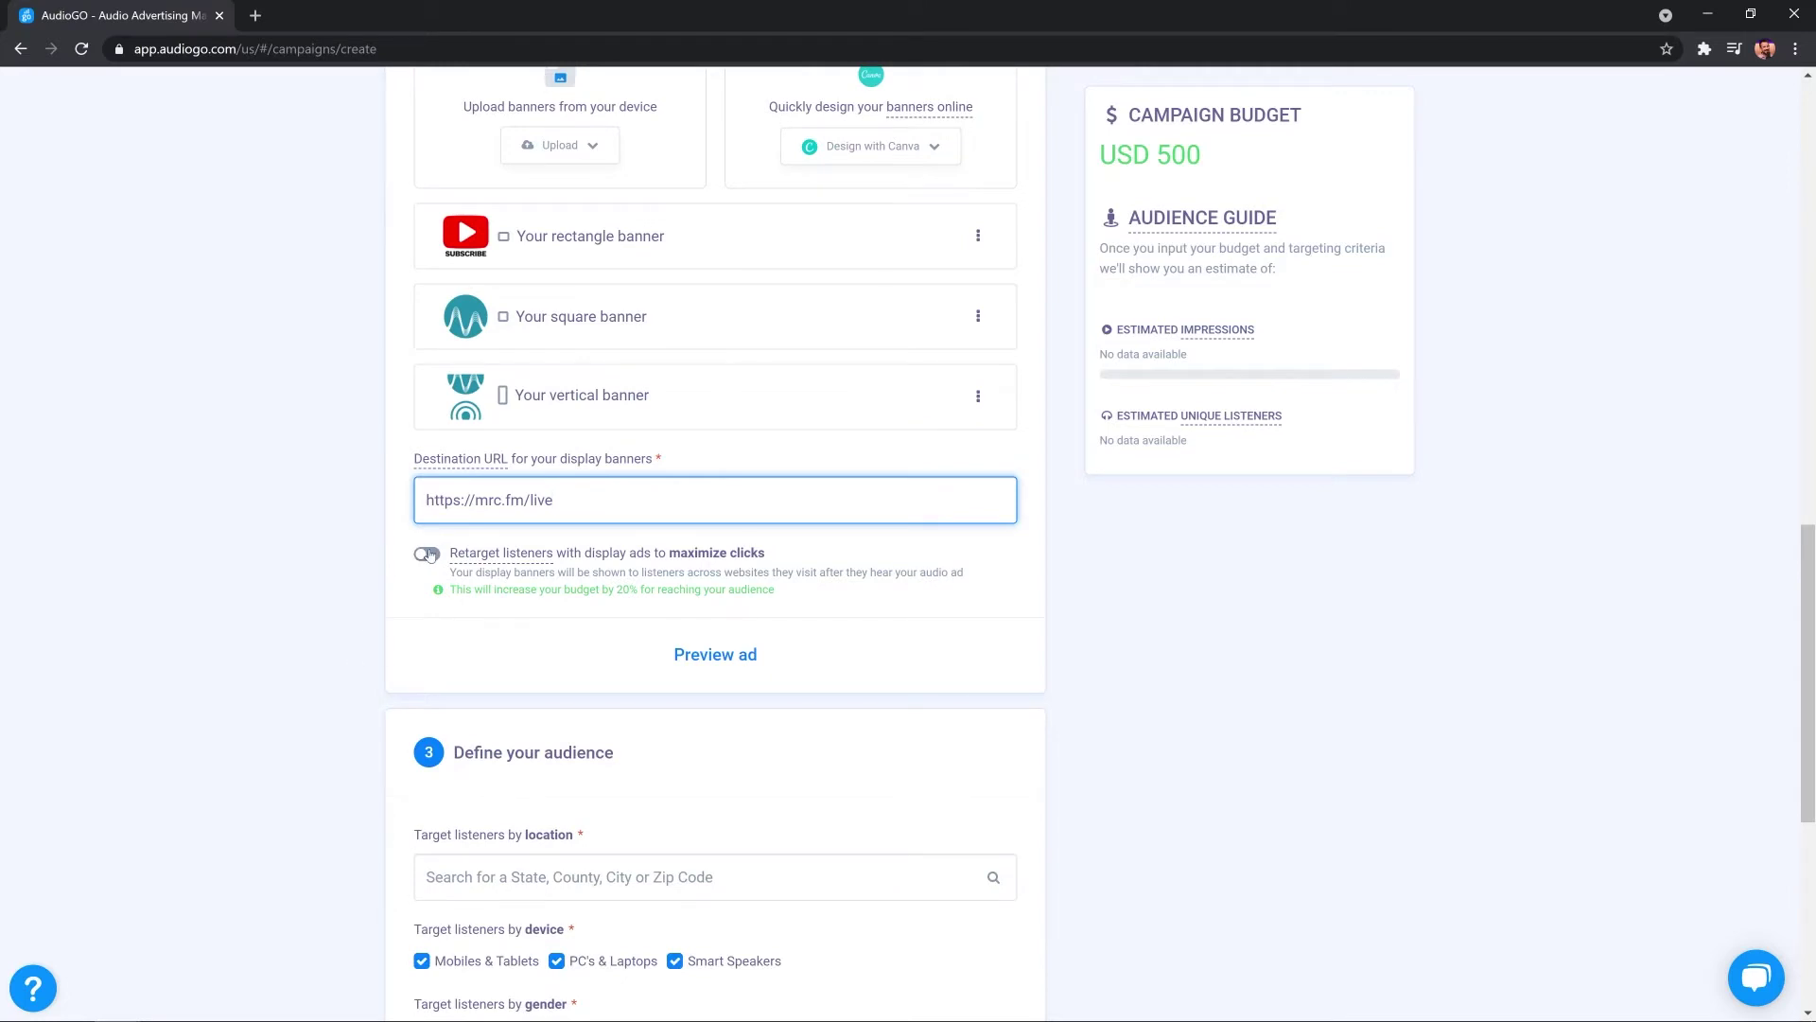
{"action": "left_click", "coordinate": [427, 555]}
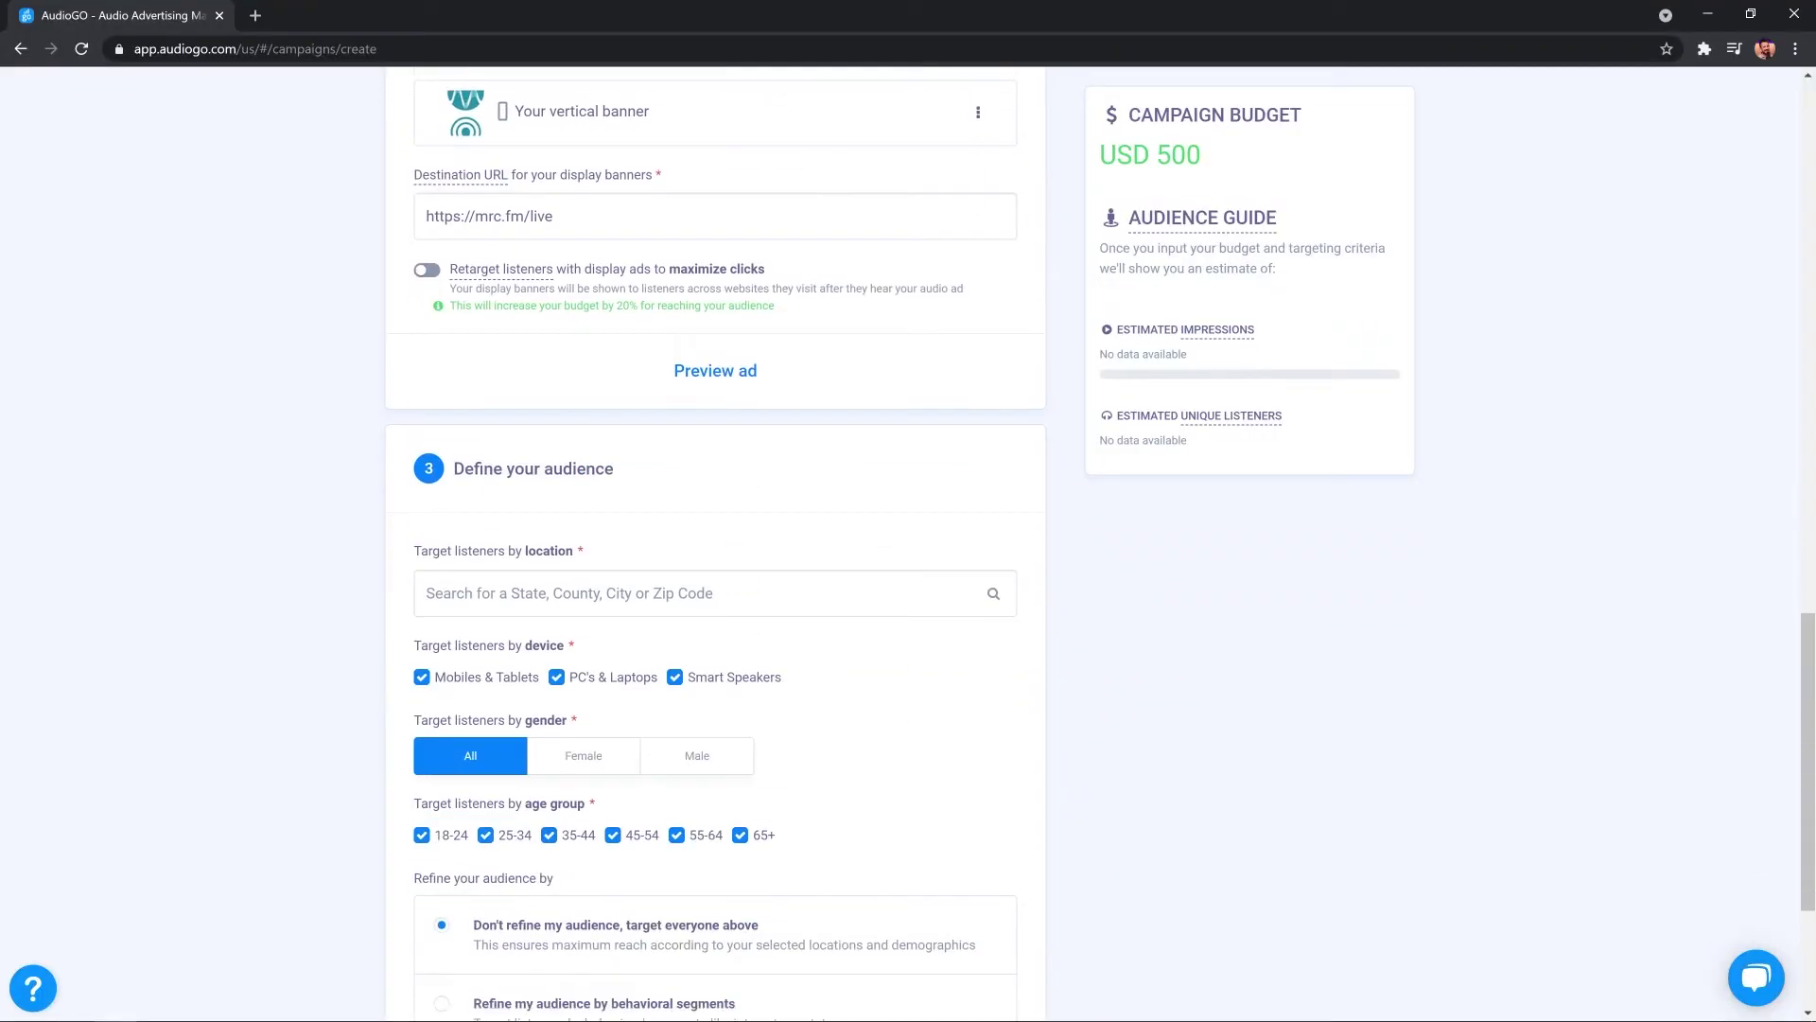
Step: Target listeners in the zip code 90210 in Los Angeles, California
{"action": "left_click", "coordinate": [567, 593]}
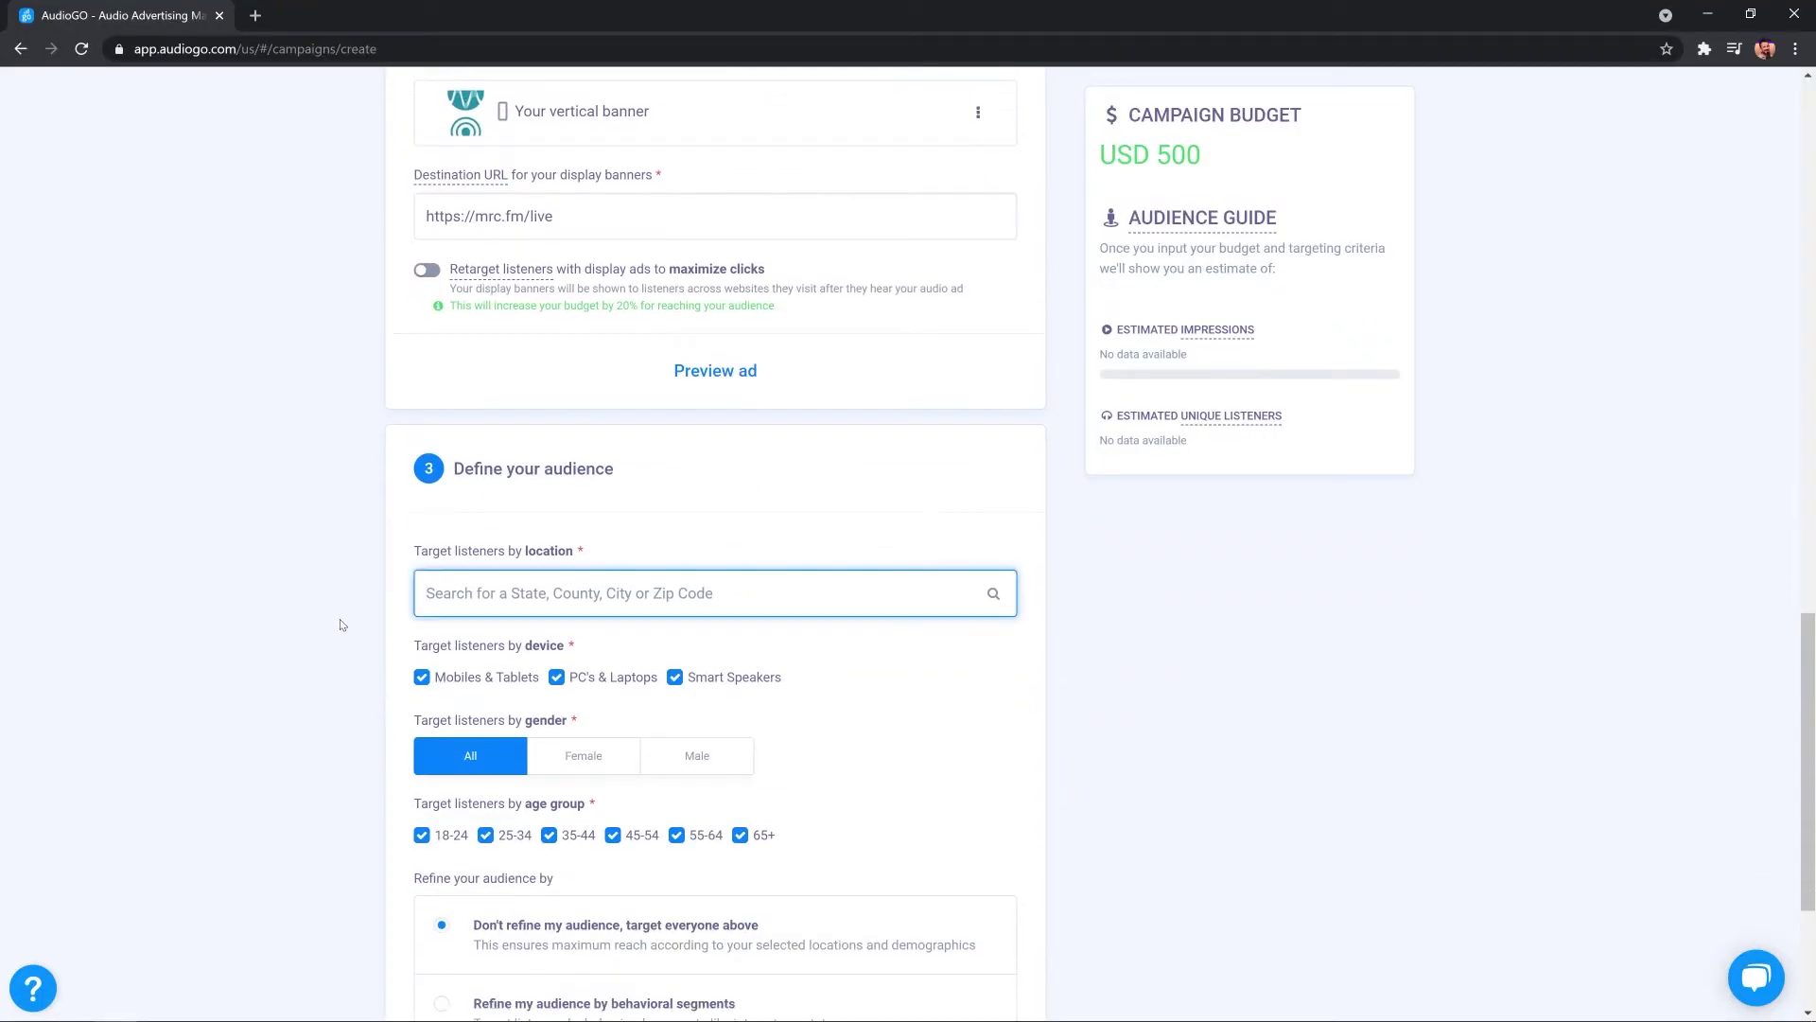
{"action": "type", "text": "90210"}
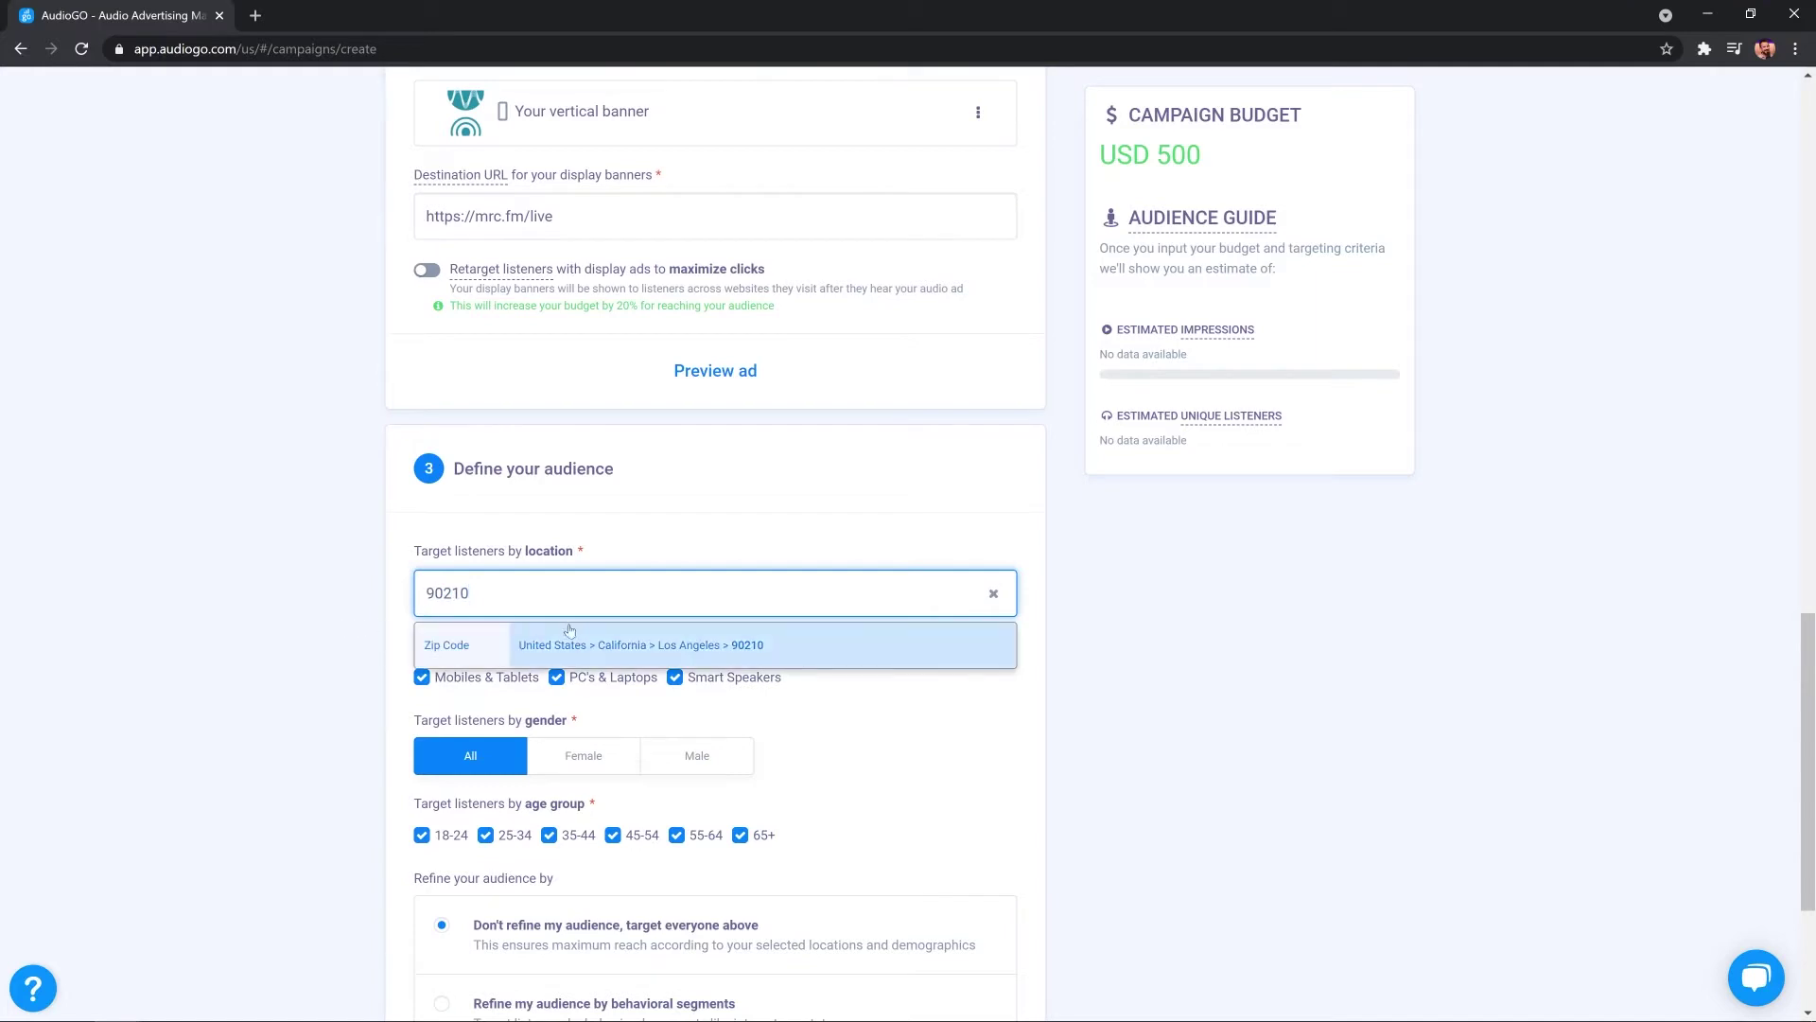
{"action": "left_click", "coordinate": [592, 645]}
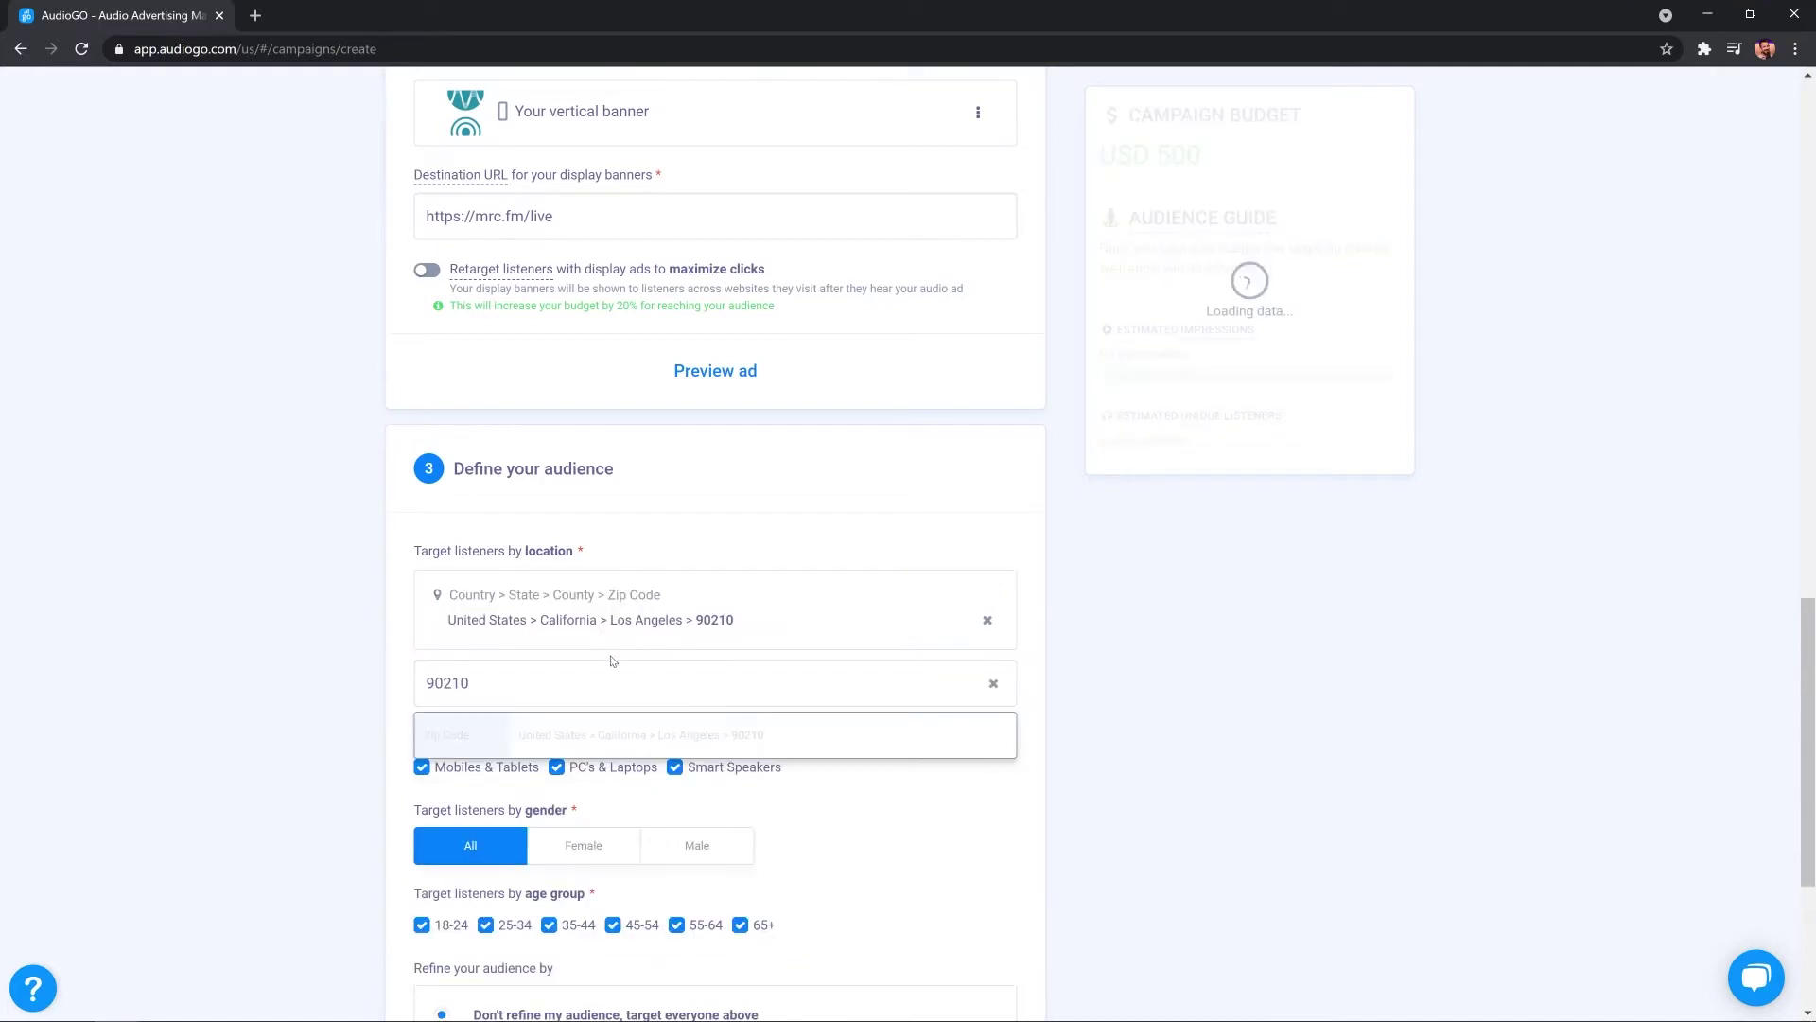
Step: Add Westchester county, New York, as a second target location by searching for westche
{"action": "left_click", "coordinate": [448, 683]}
{"action": "key", "text": "ctrl+a"}
{"action": "type", "text": "westche"}
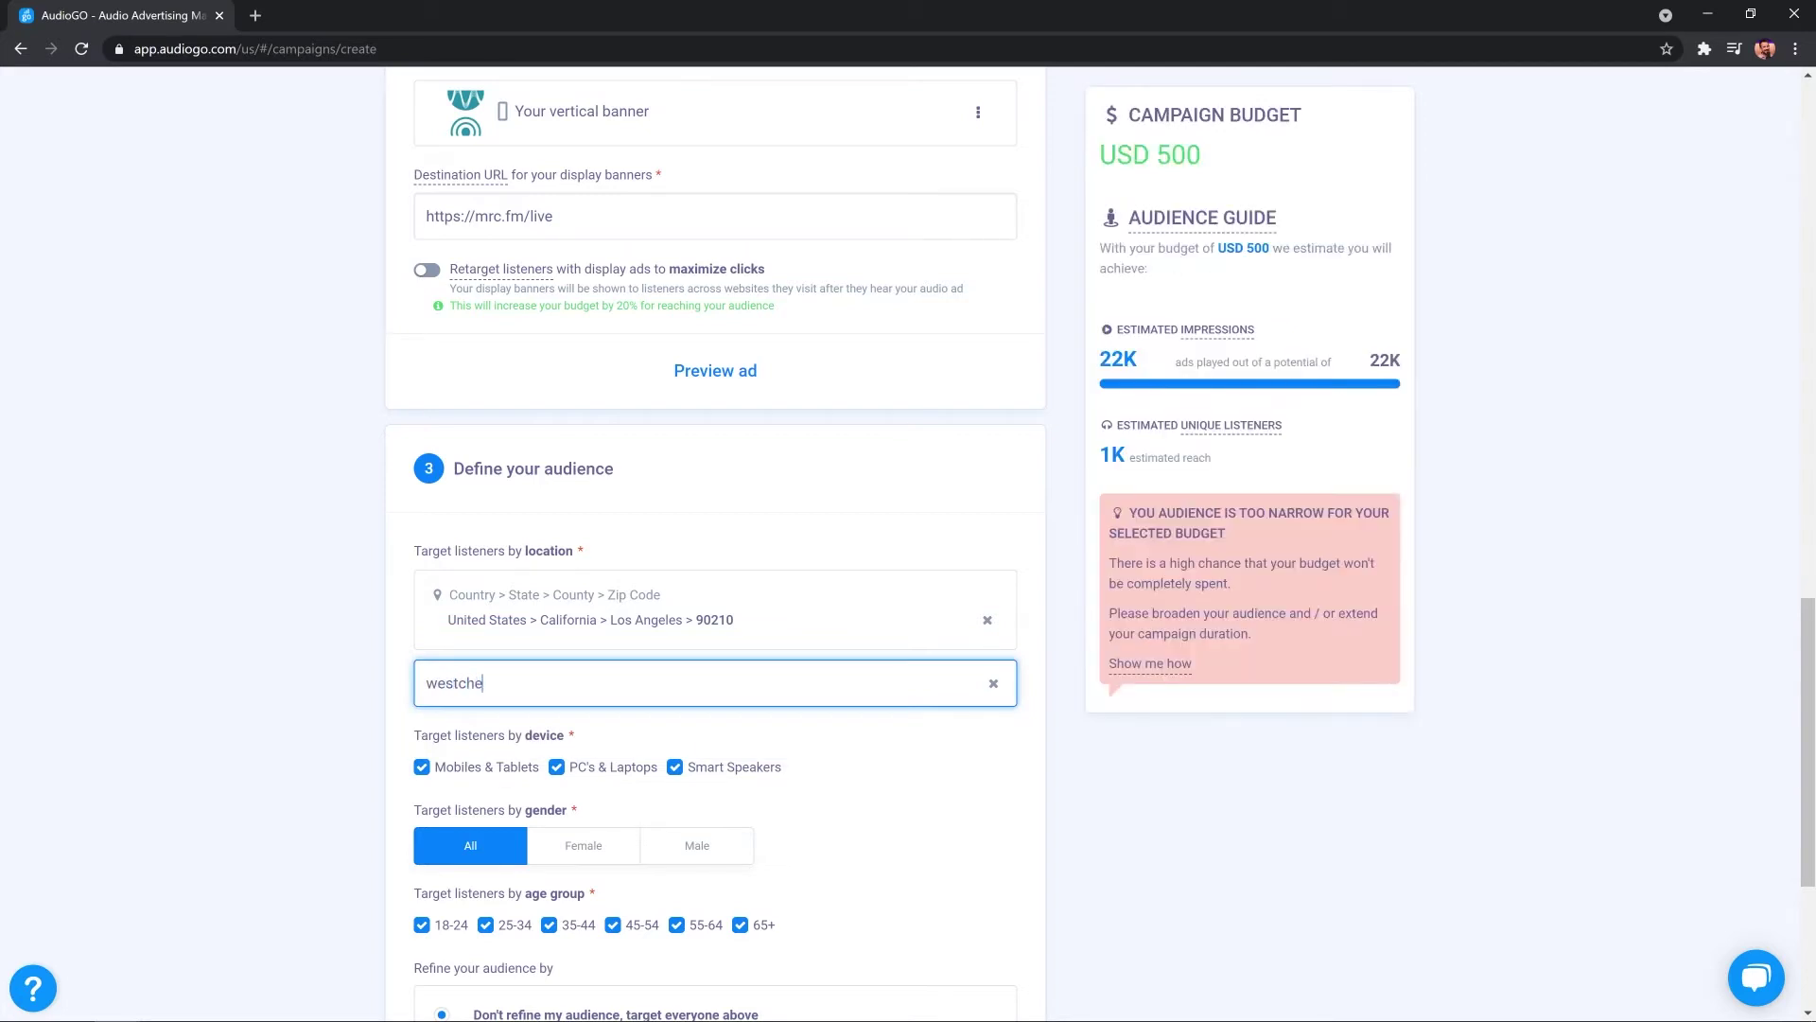
{"action": "left_click", "coordinate": [566, 746]}
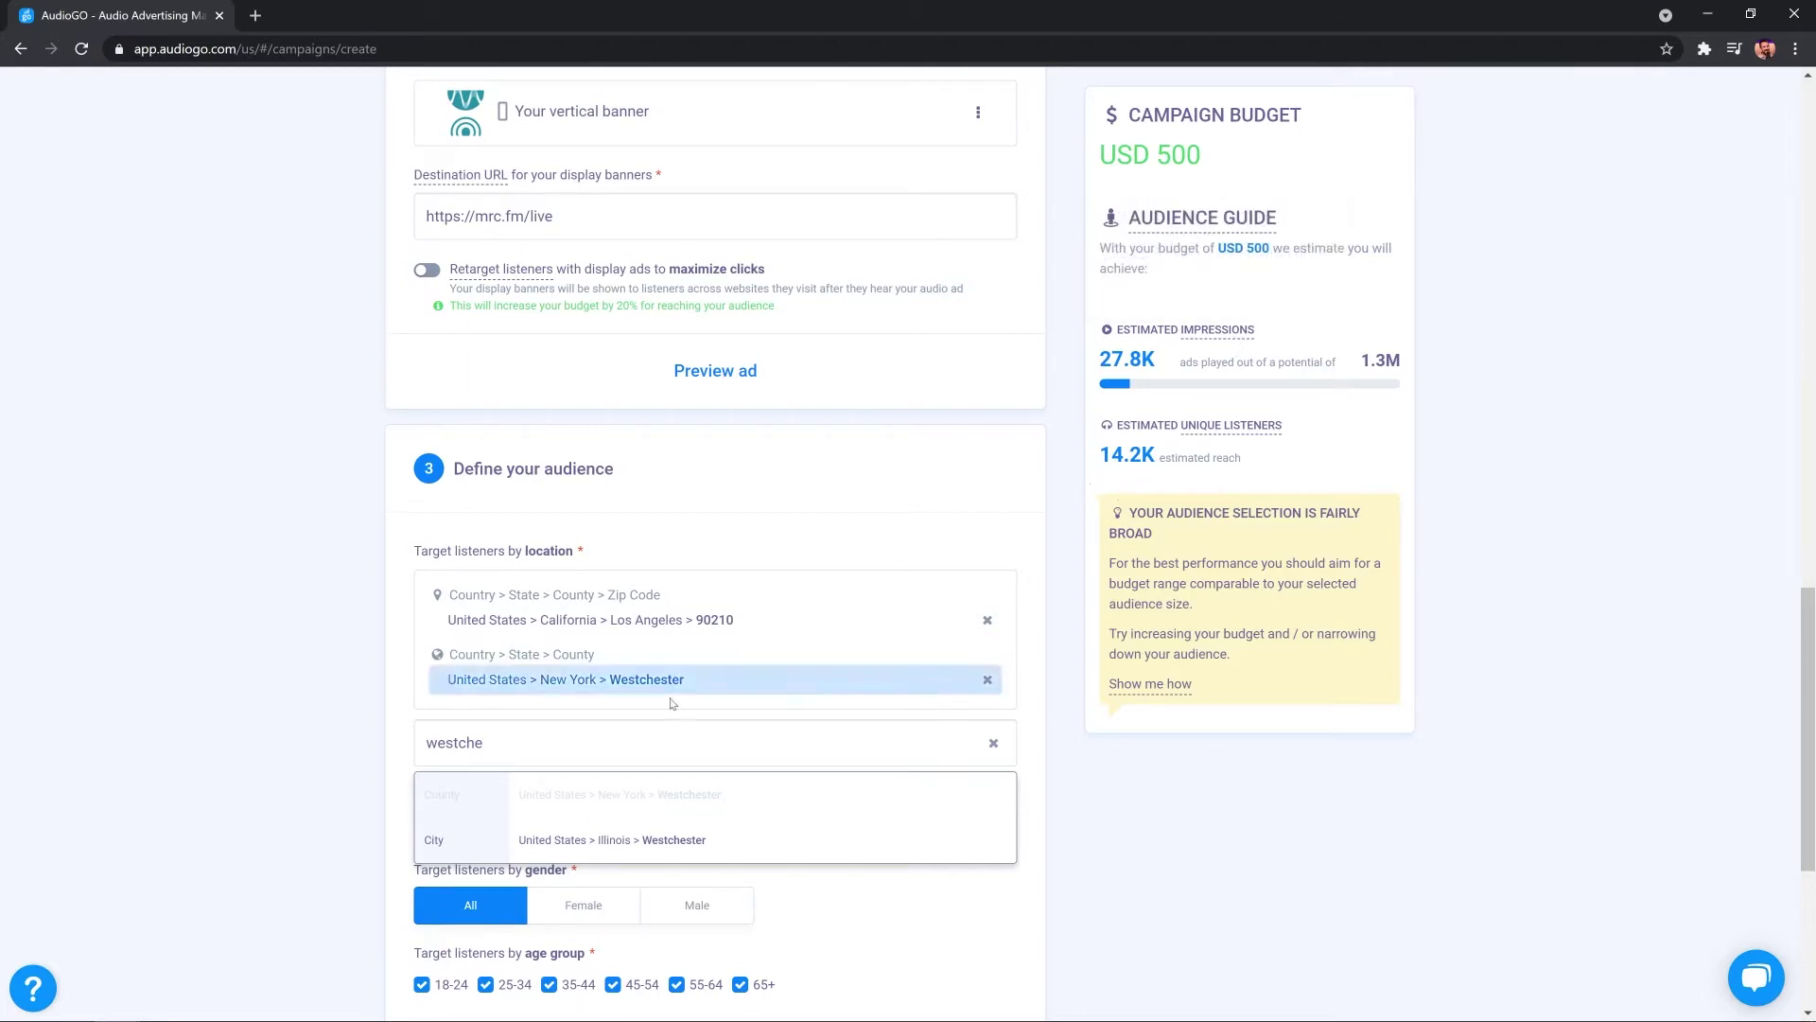
{"action": "left_click", "coordinate": [336, 770]}
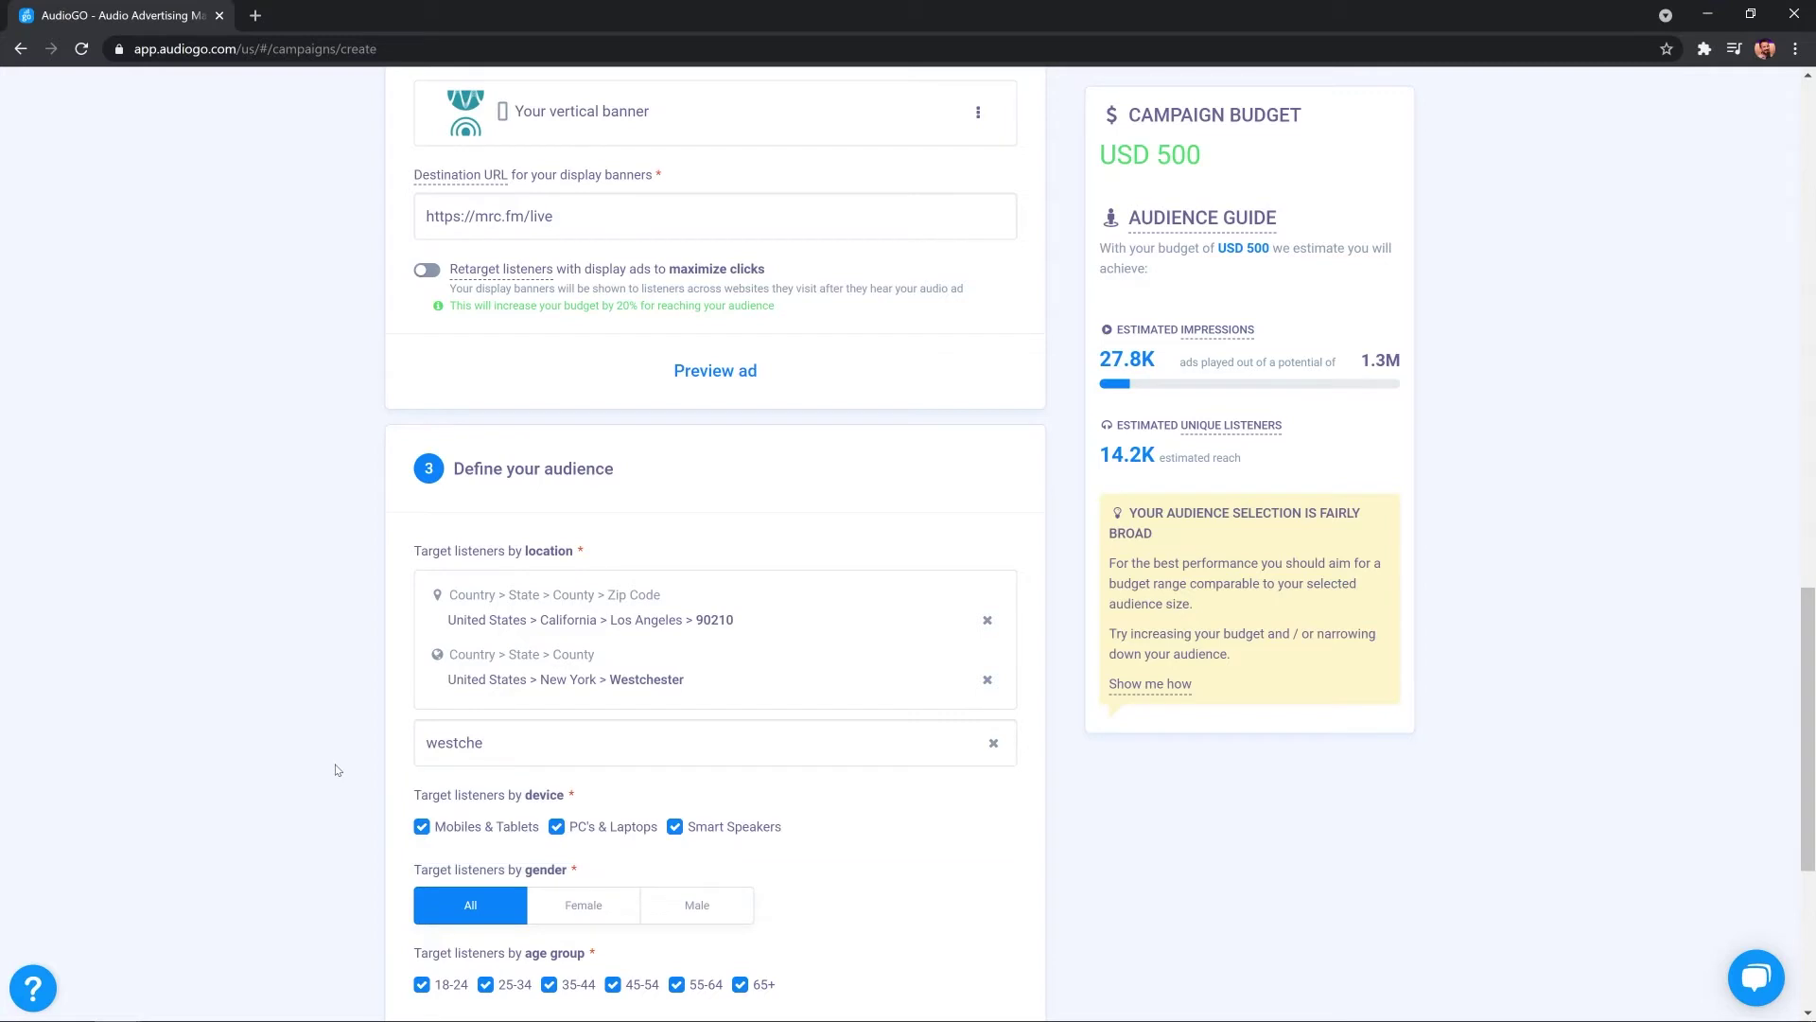
Step: Exclude the 18-24 age group from the targeted listeners
{"action": "scroll", "coordinate": [336, 770], "scroll_direction": "down", "scroll_amount": 3}
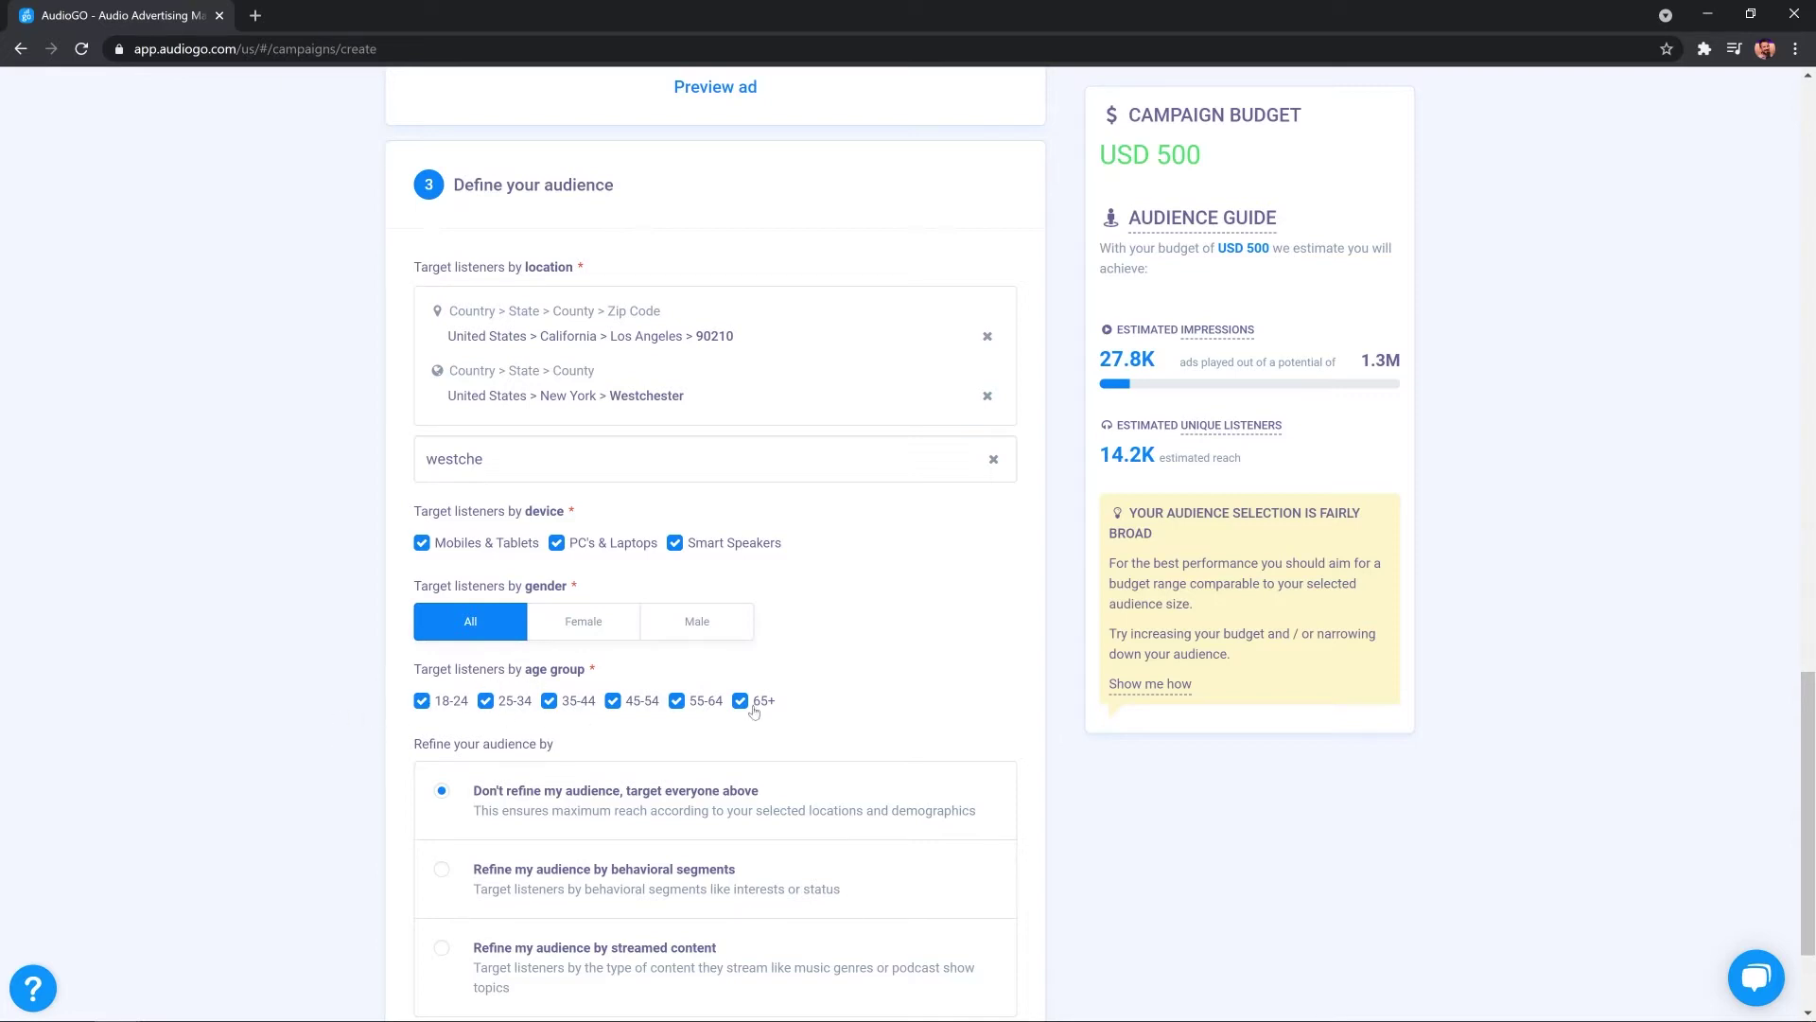
{"action": "left_click", "coordinate": [421, 700]}
{"action": "scroll", "coordinate": [318, 673], "scroll_direction": "down", "scroll_amount": 1}
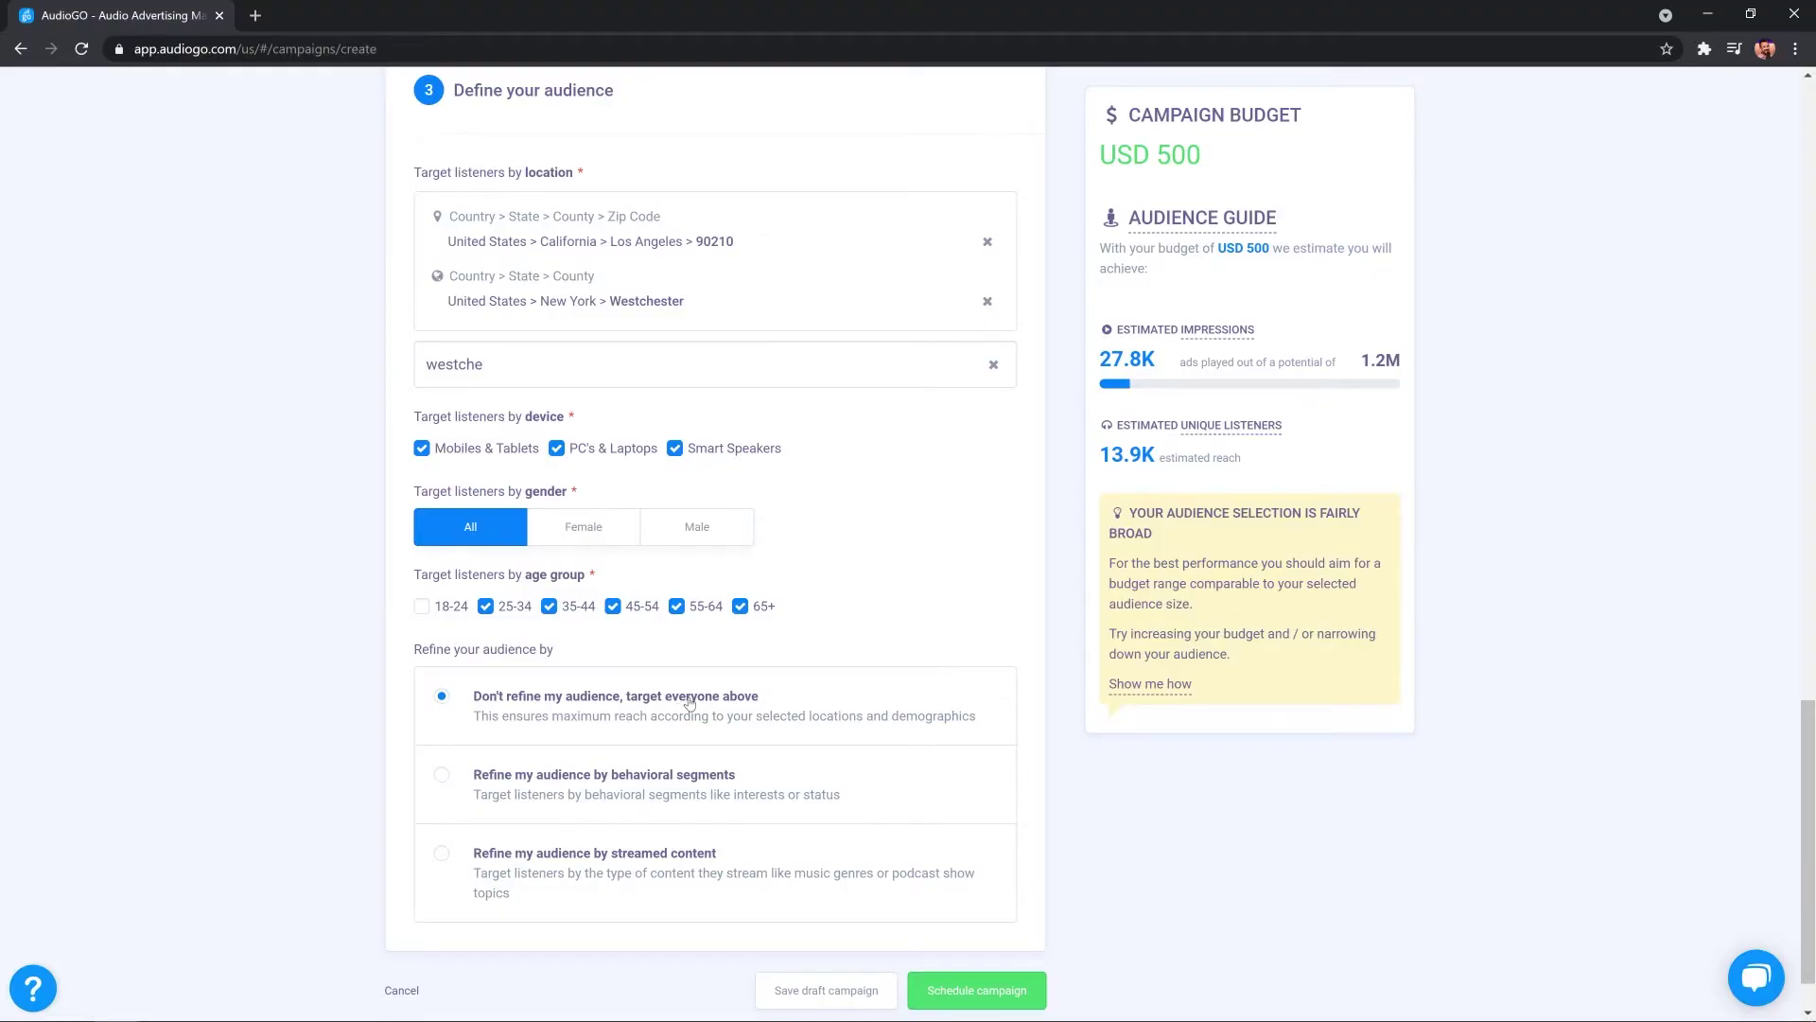
Step: Try refining the audience by behavioral segments with the interests Electronics, Education and Cooking, and look at the status choices
{"action": "scroll", "coordinate": [537, 771], "scroll_direction": "down", "scroll_amount": 1}
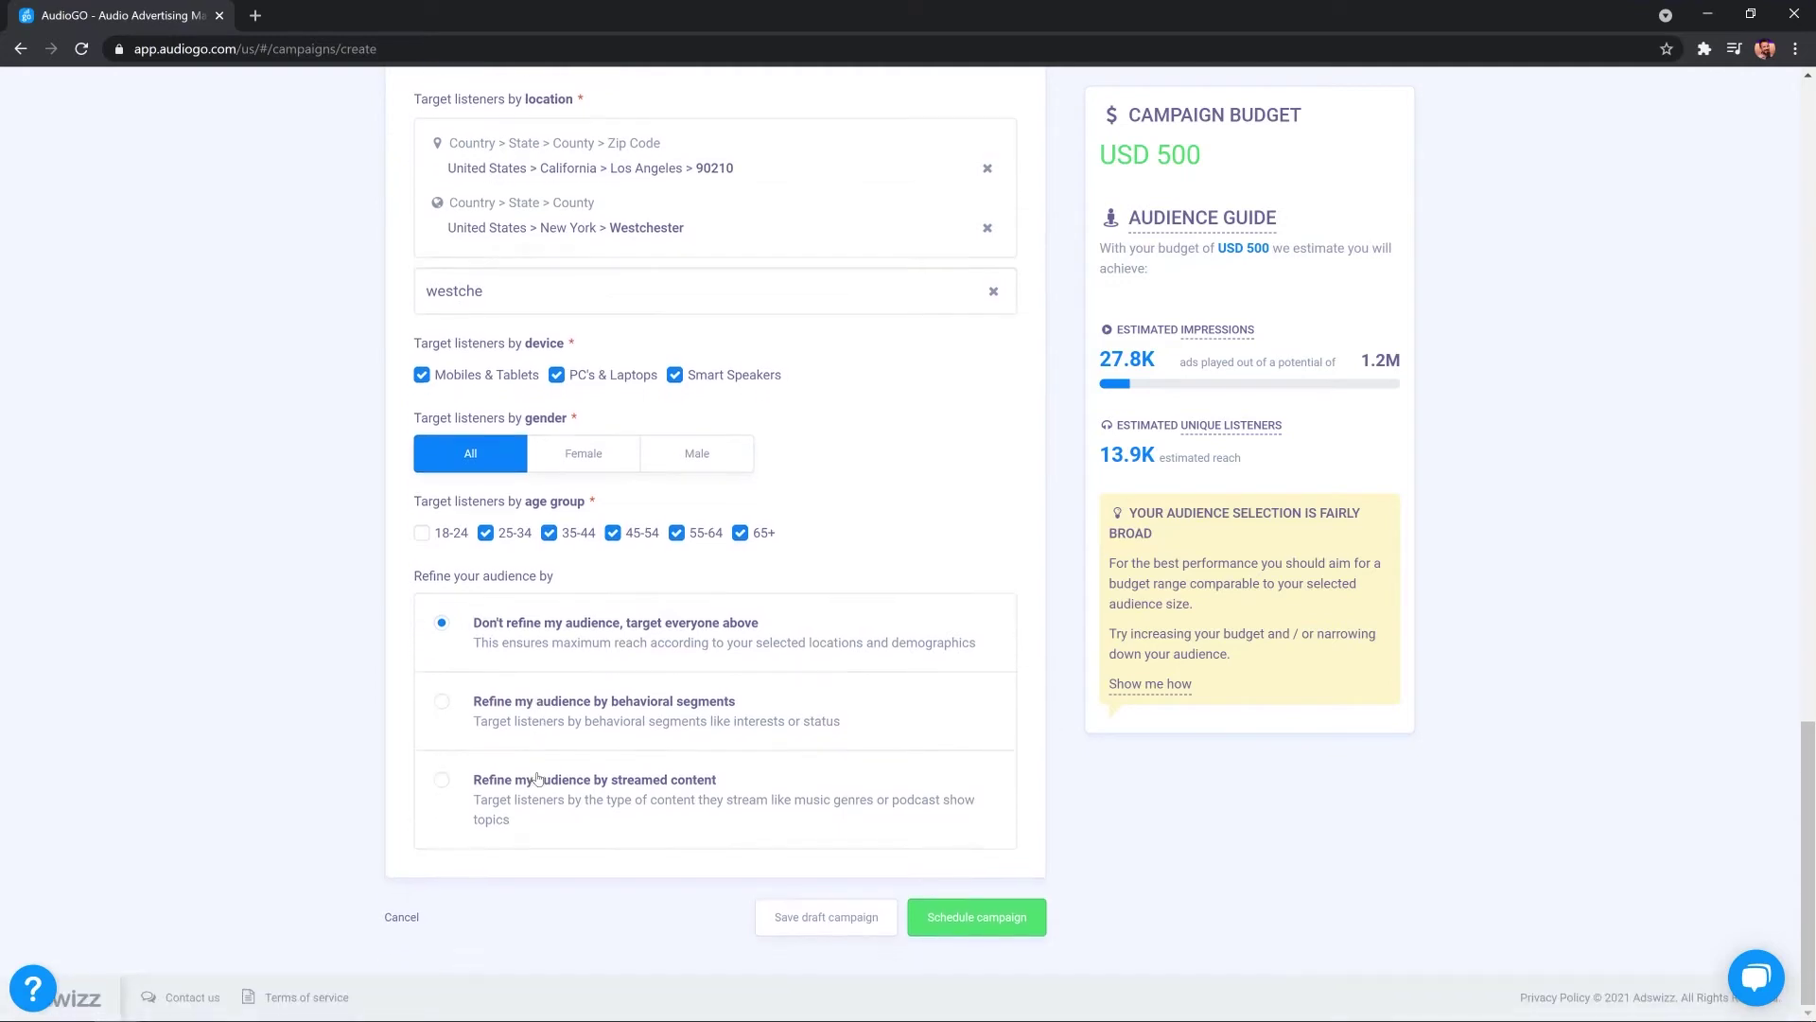
{"action": "left_click", "coordinate": [552, 719]}
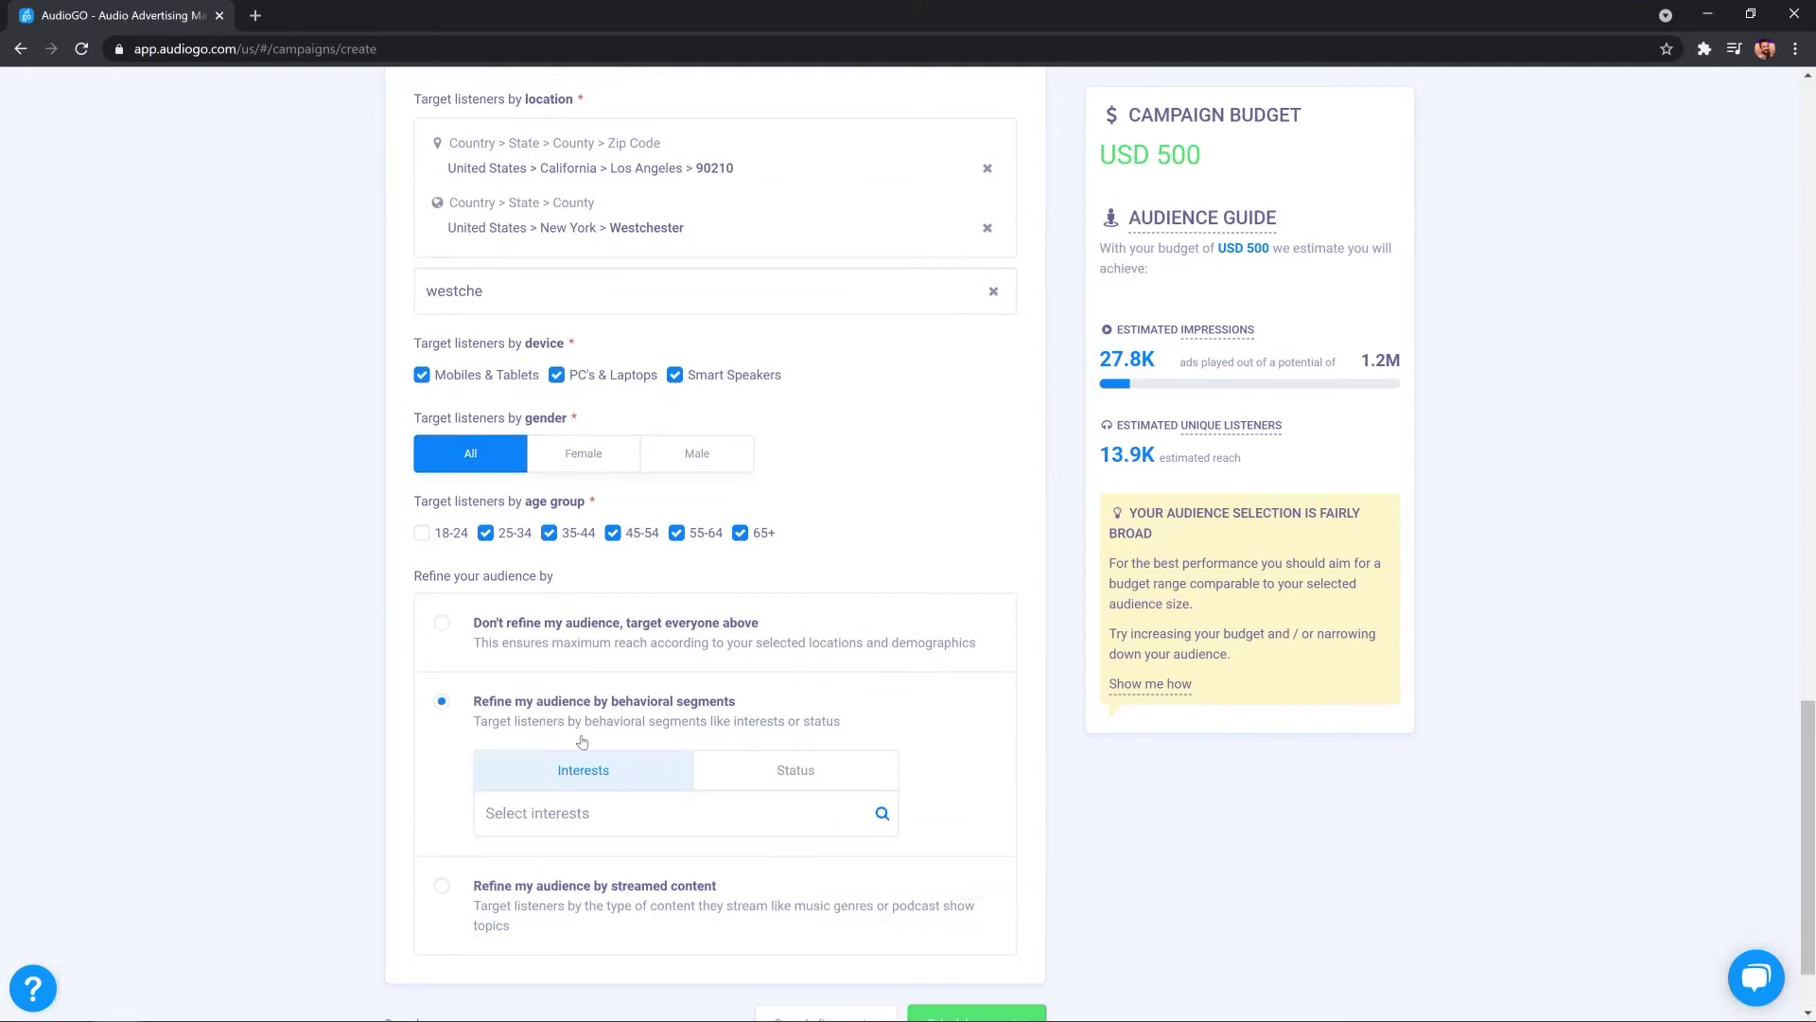
{"action": "left_click", "coordinate": [598, 815]}
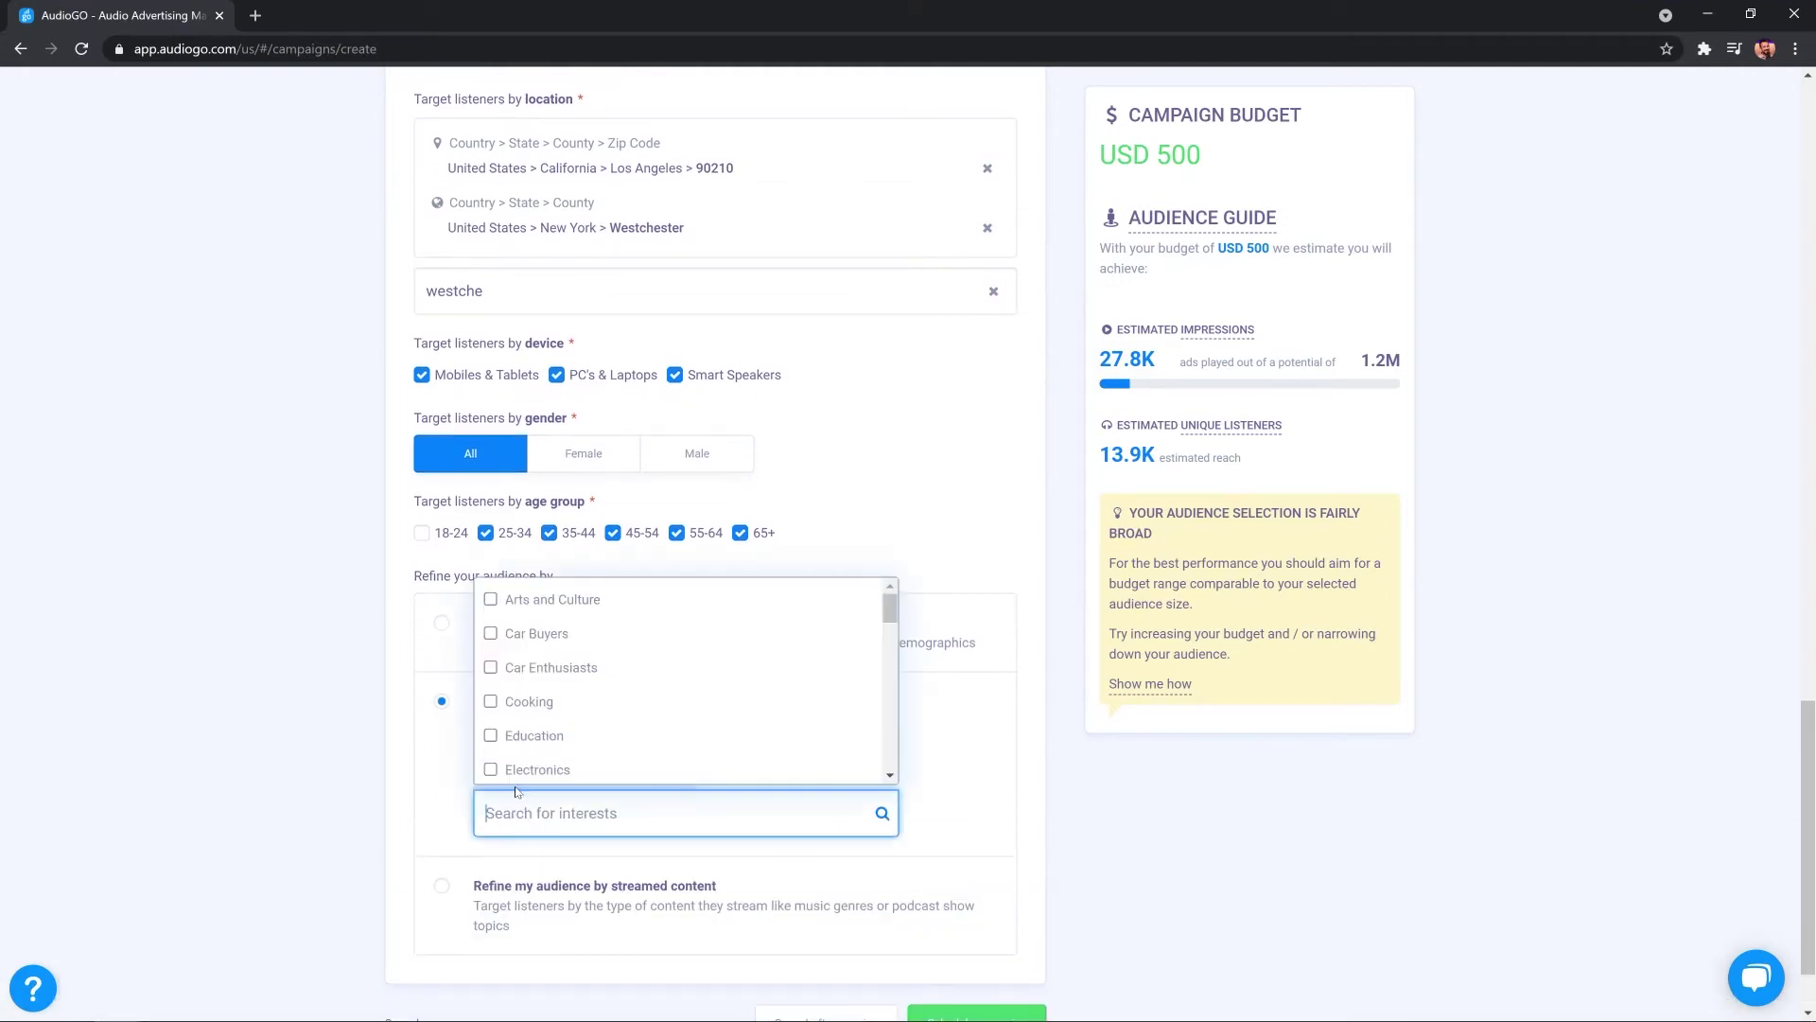
{"action": "left_click", "coordinate": [519, 770]}
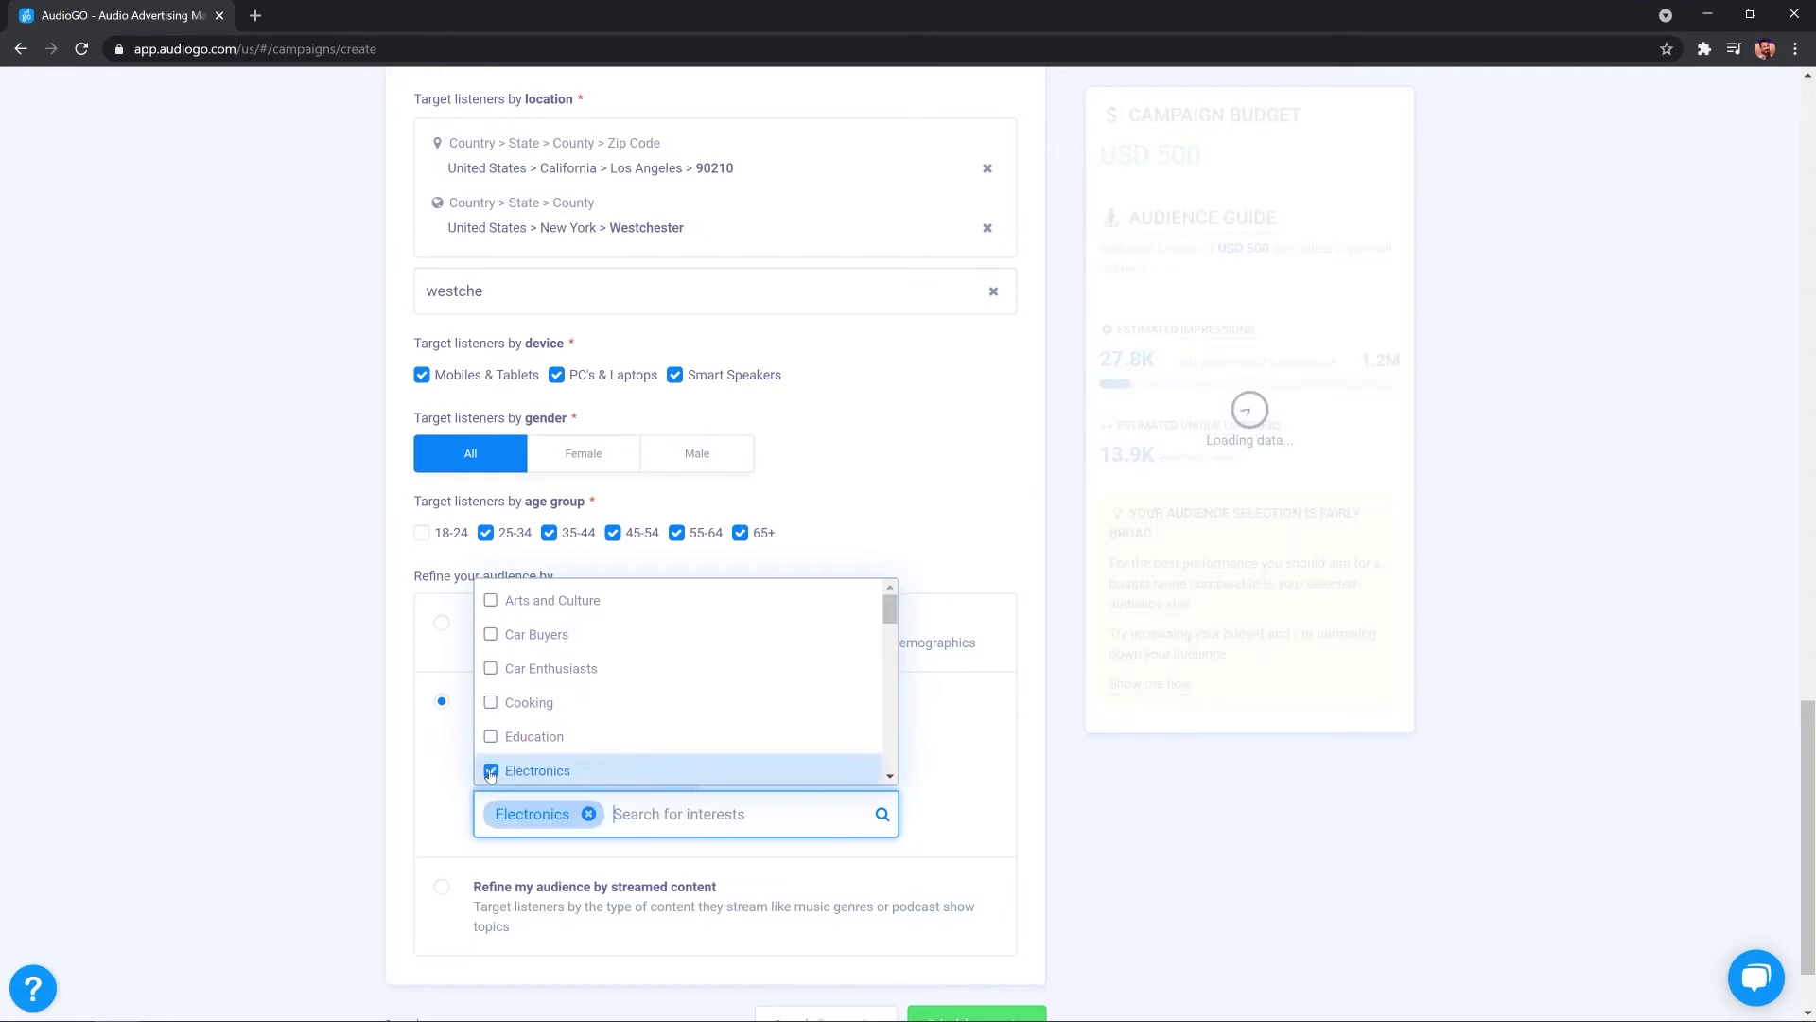
{"action": "left_click", "coordinate": [543, 738]}
{"action": "left_click", "coordinate": [541, 704]}
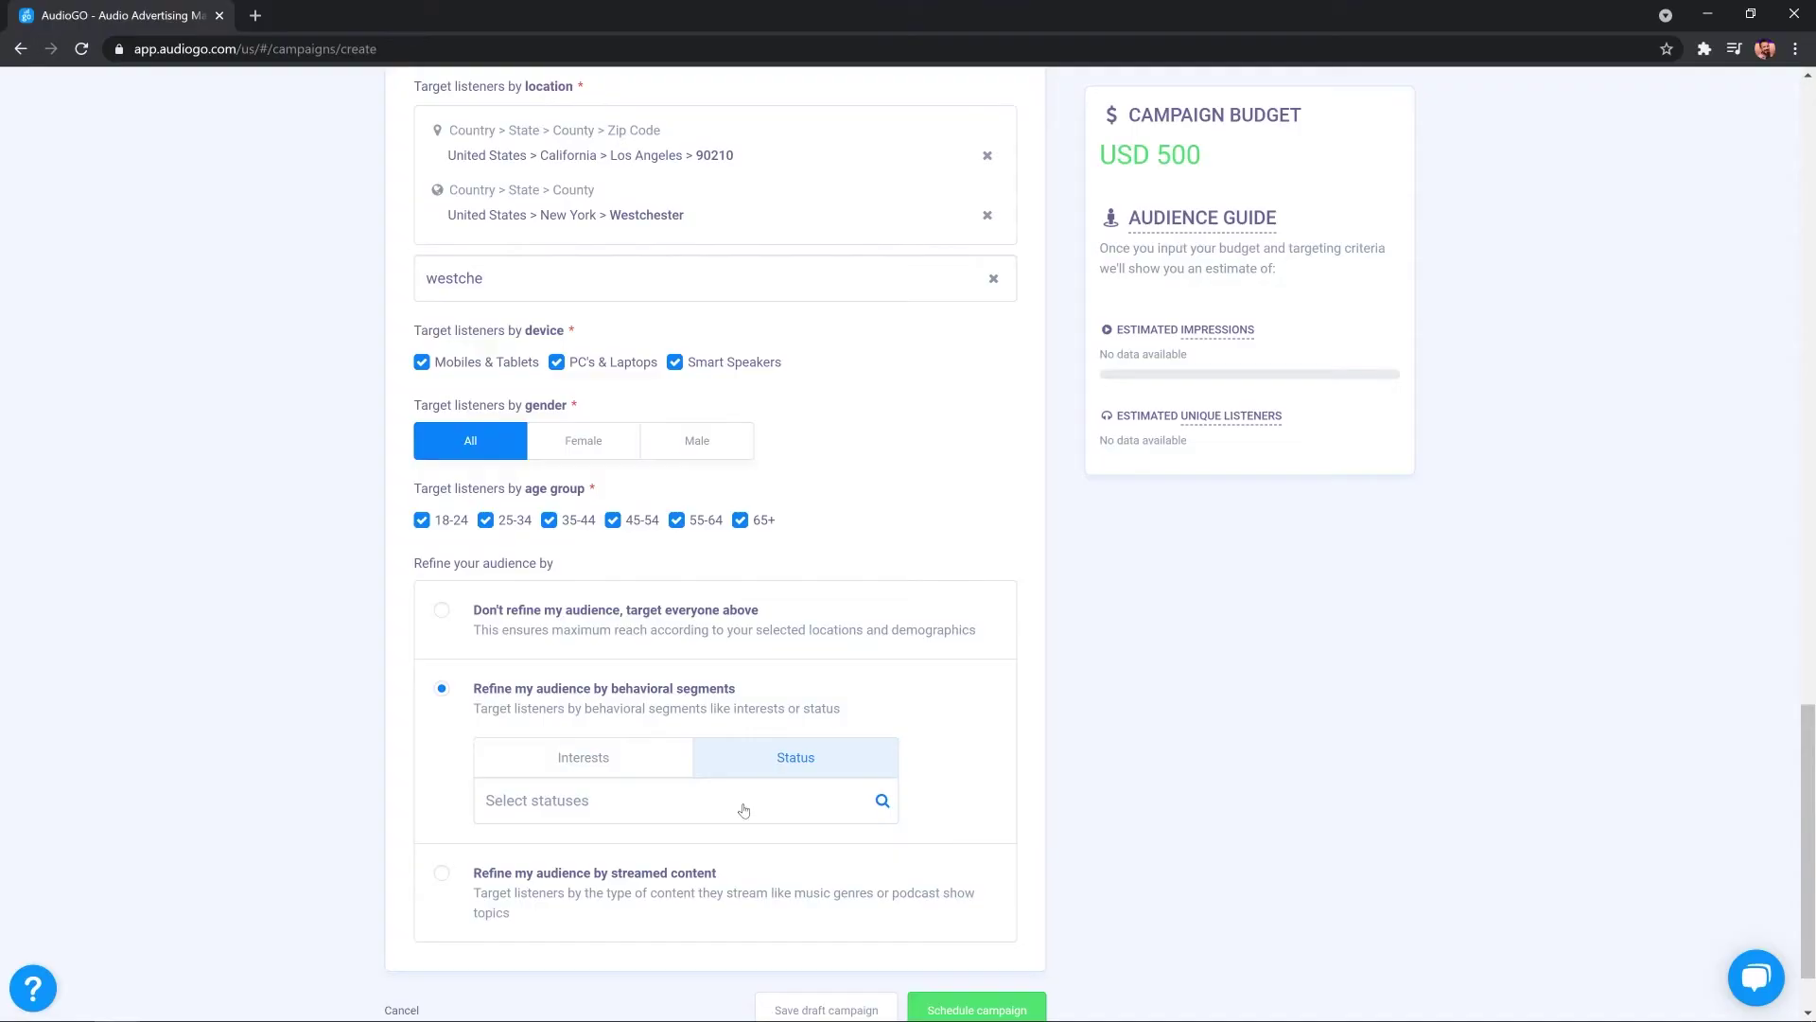
{"action": "left_click", "coordinate": [744, 809]}
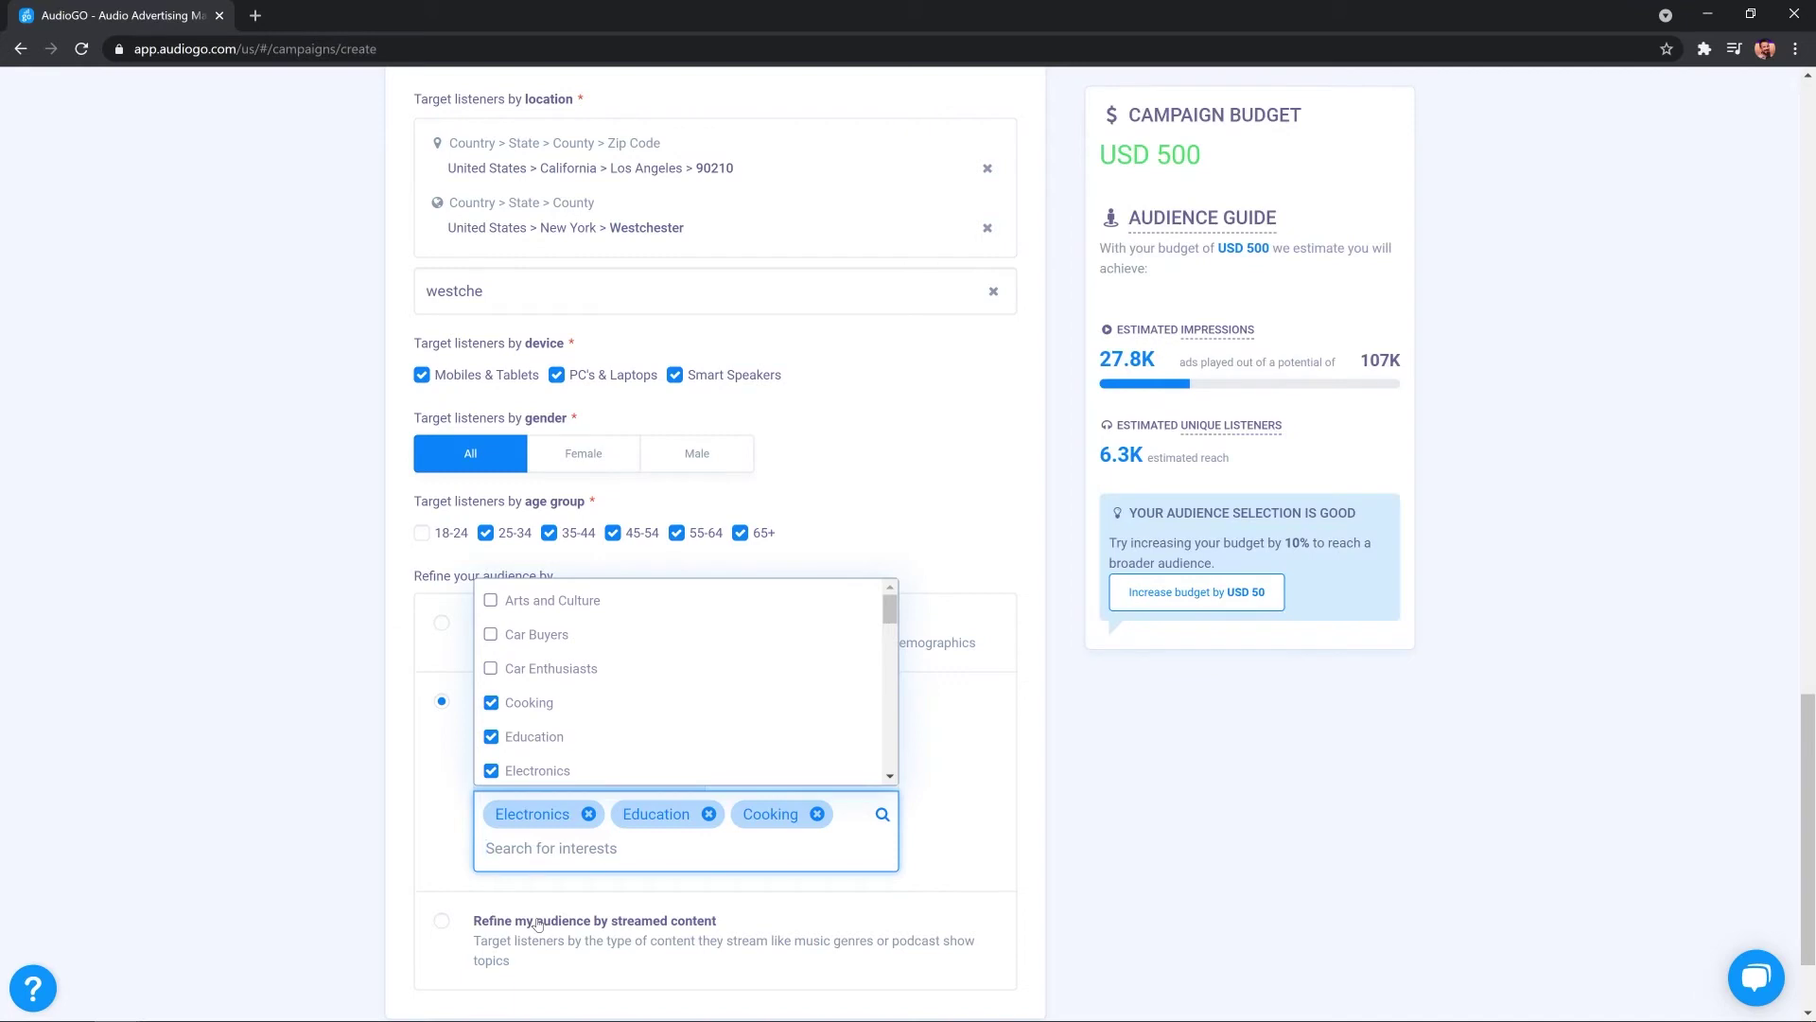
Step: Refine the audience by streamed content instead, targeting the music genres Classic Rock and Classical
{"action": "left_click", "coordinate": [536, 924]}
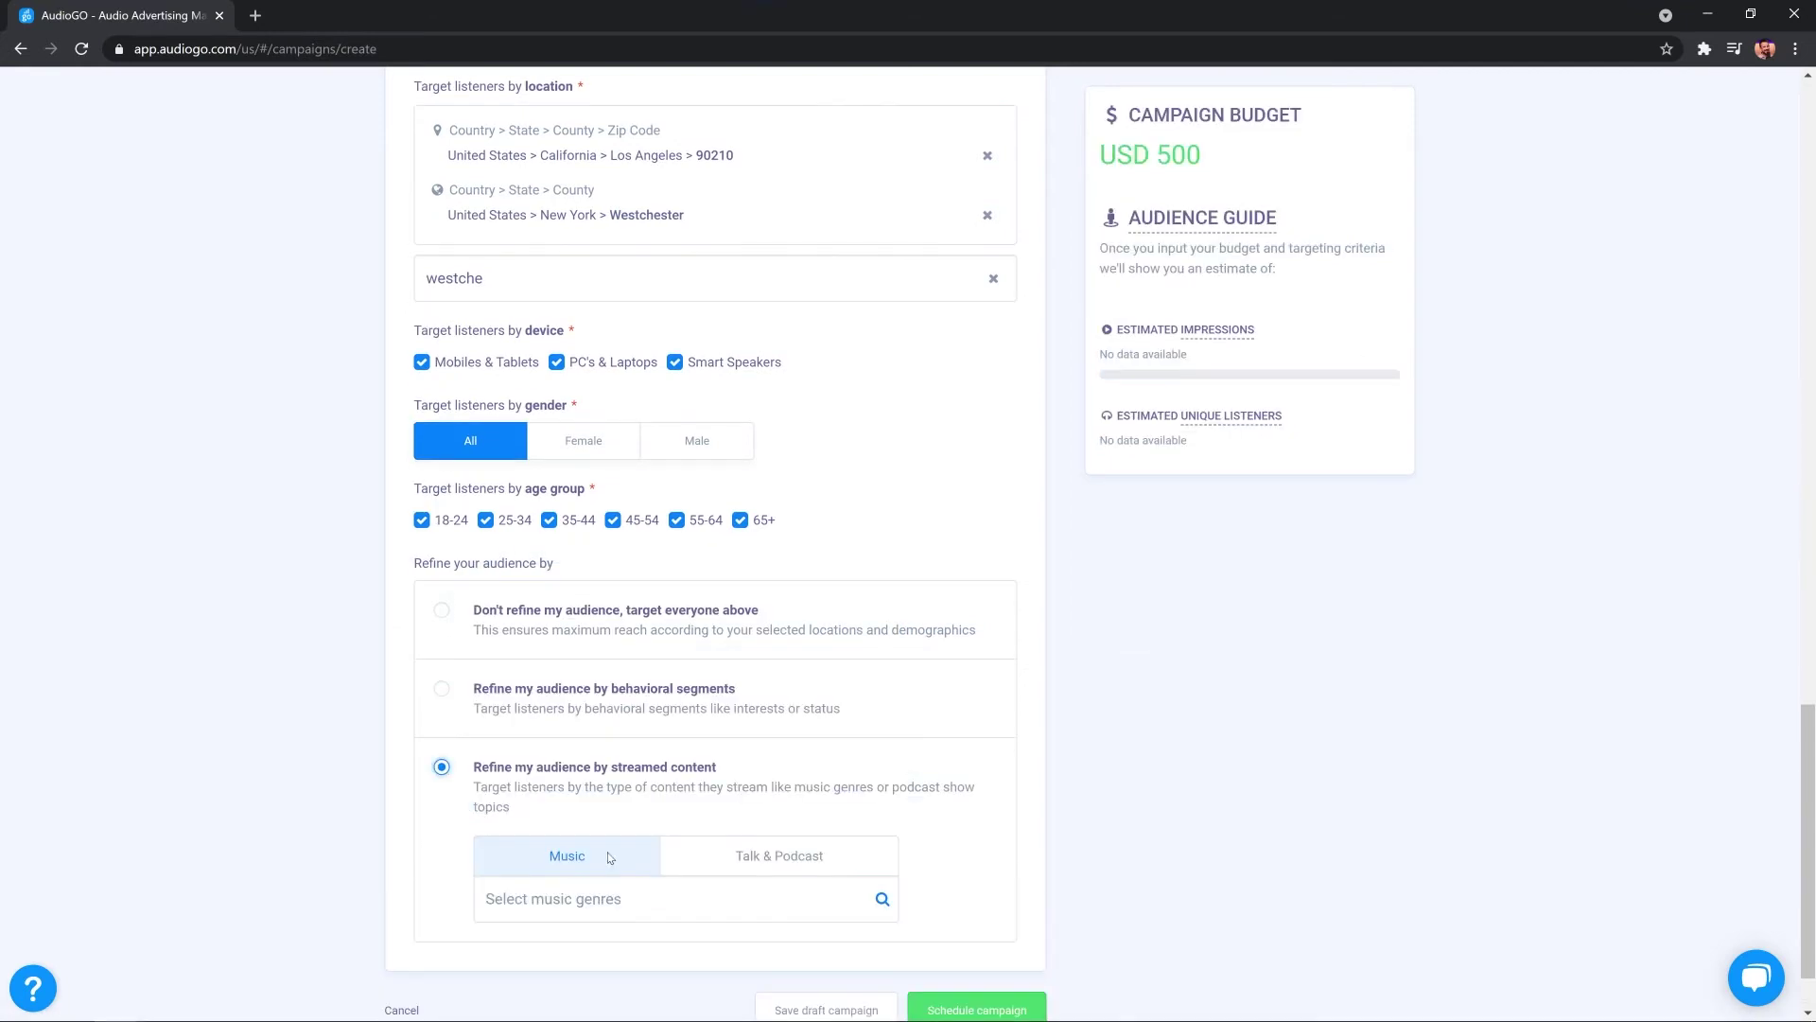
{"action": "left_click", "coordinate": [703, 860]}
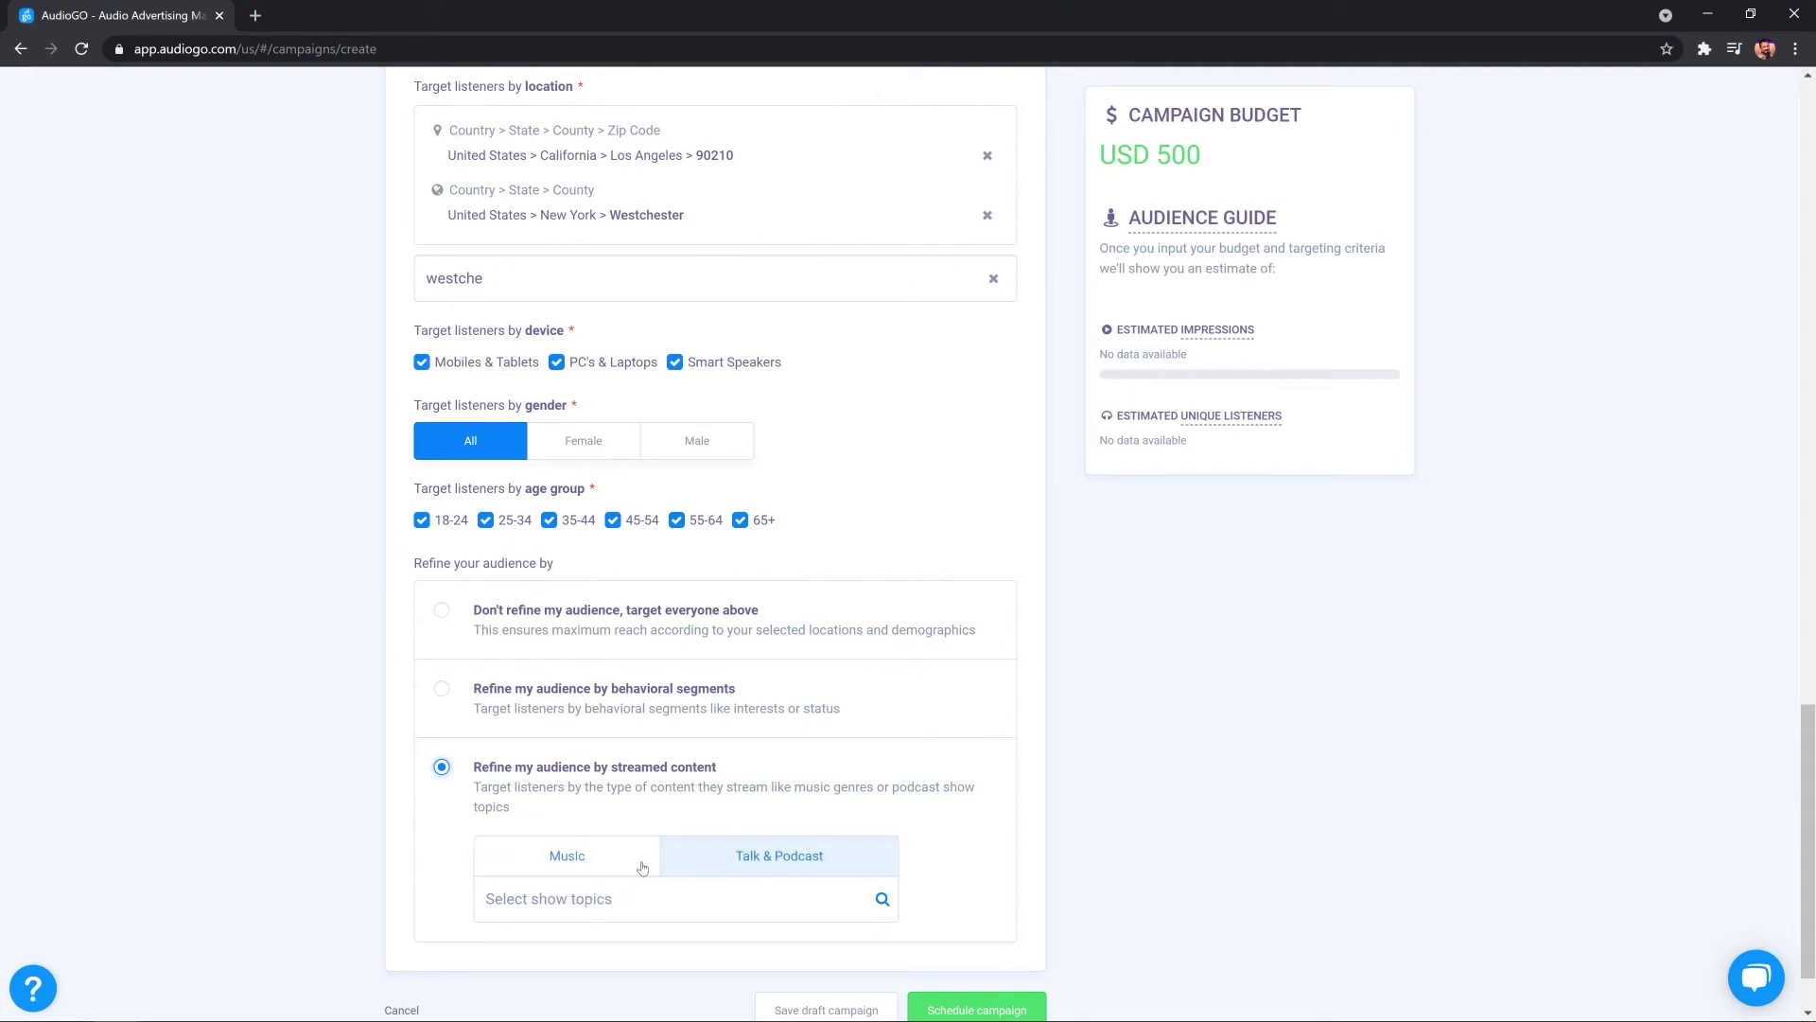
{"action": "left_click", "coordinate": [568, 857]}
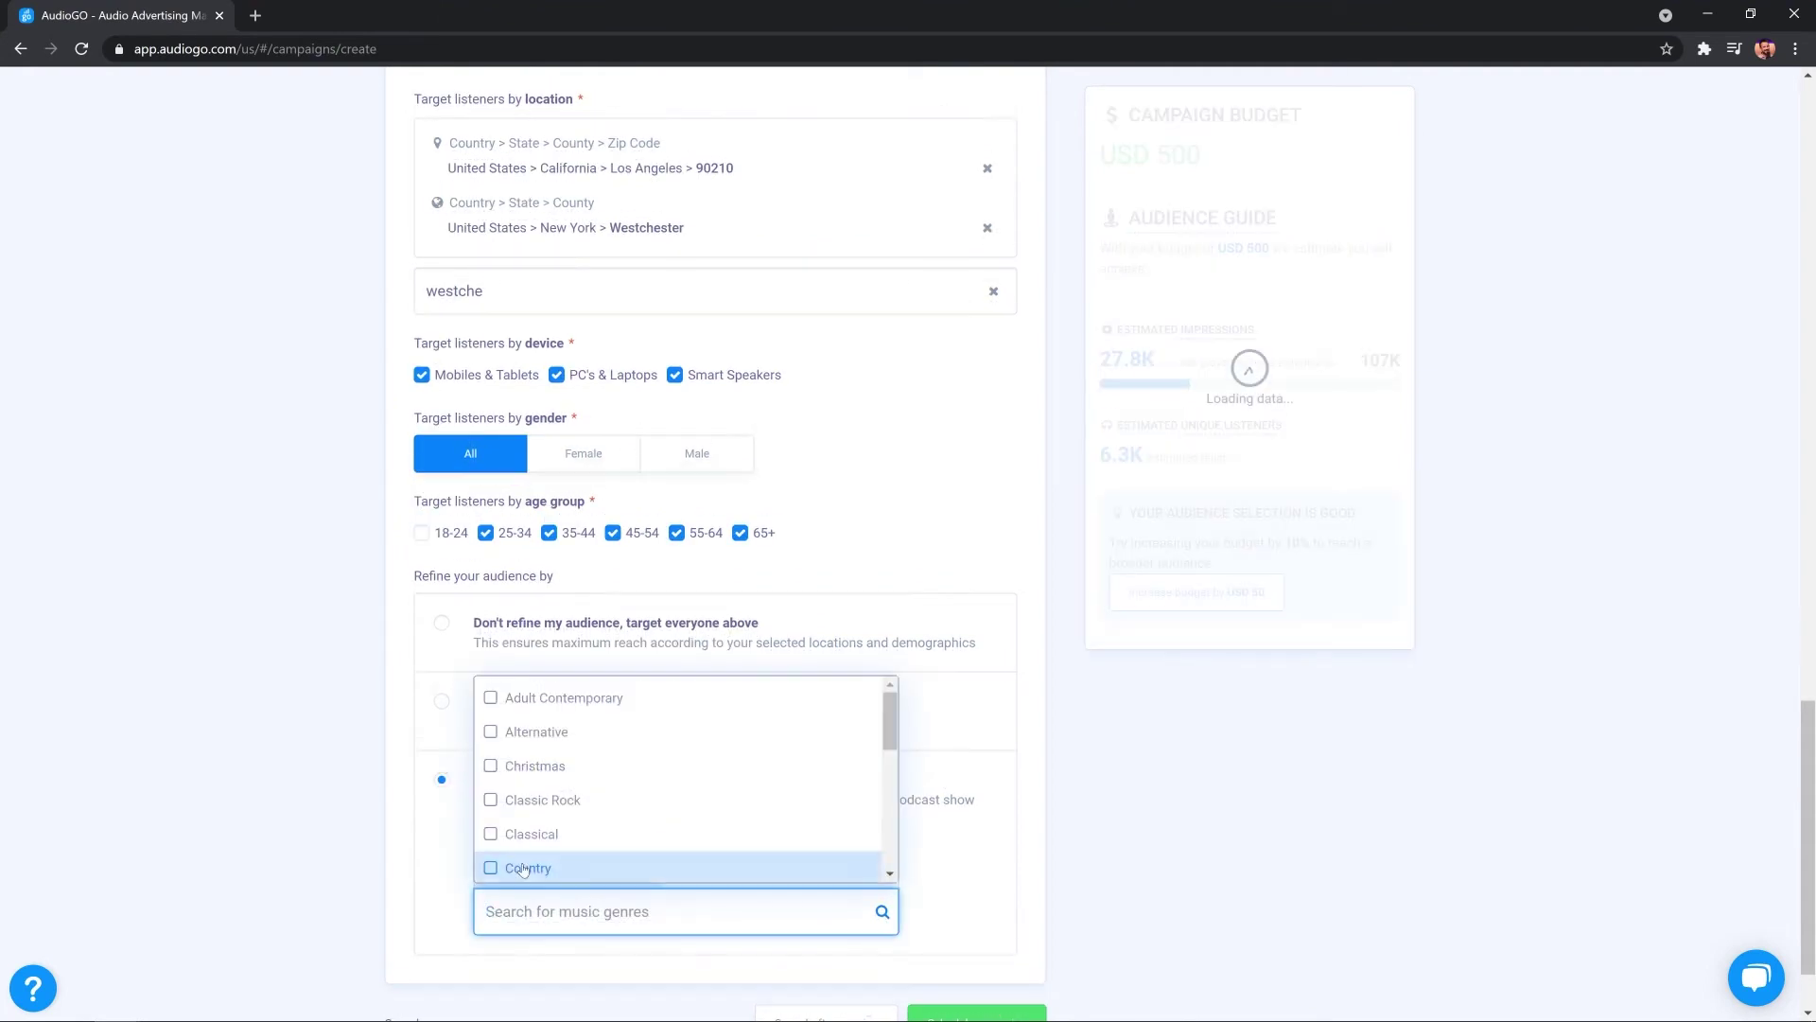
{"action": "left_click", "coordinate": [529, 812]}
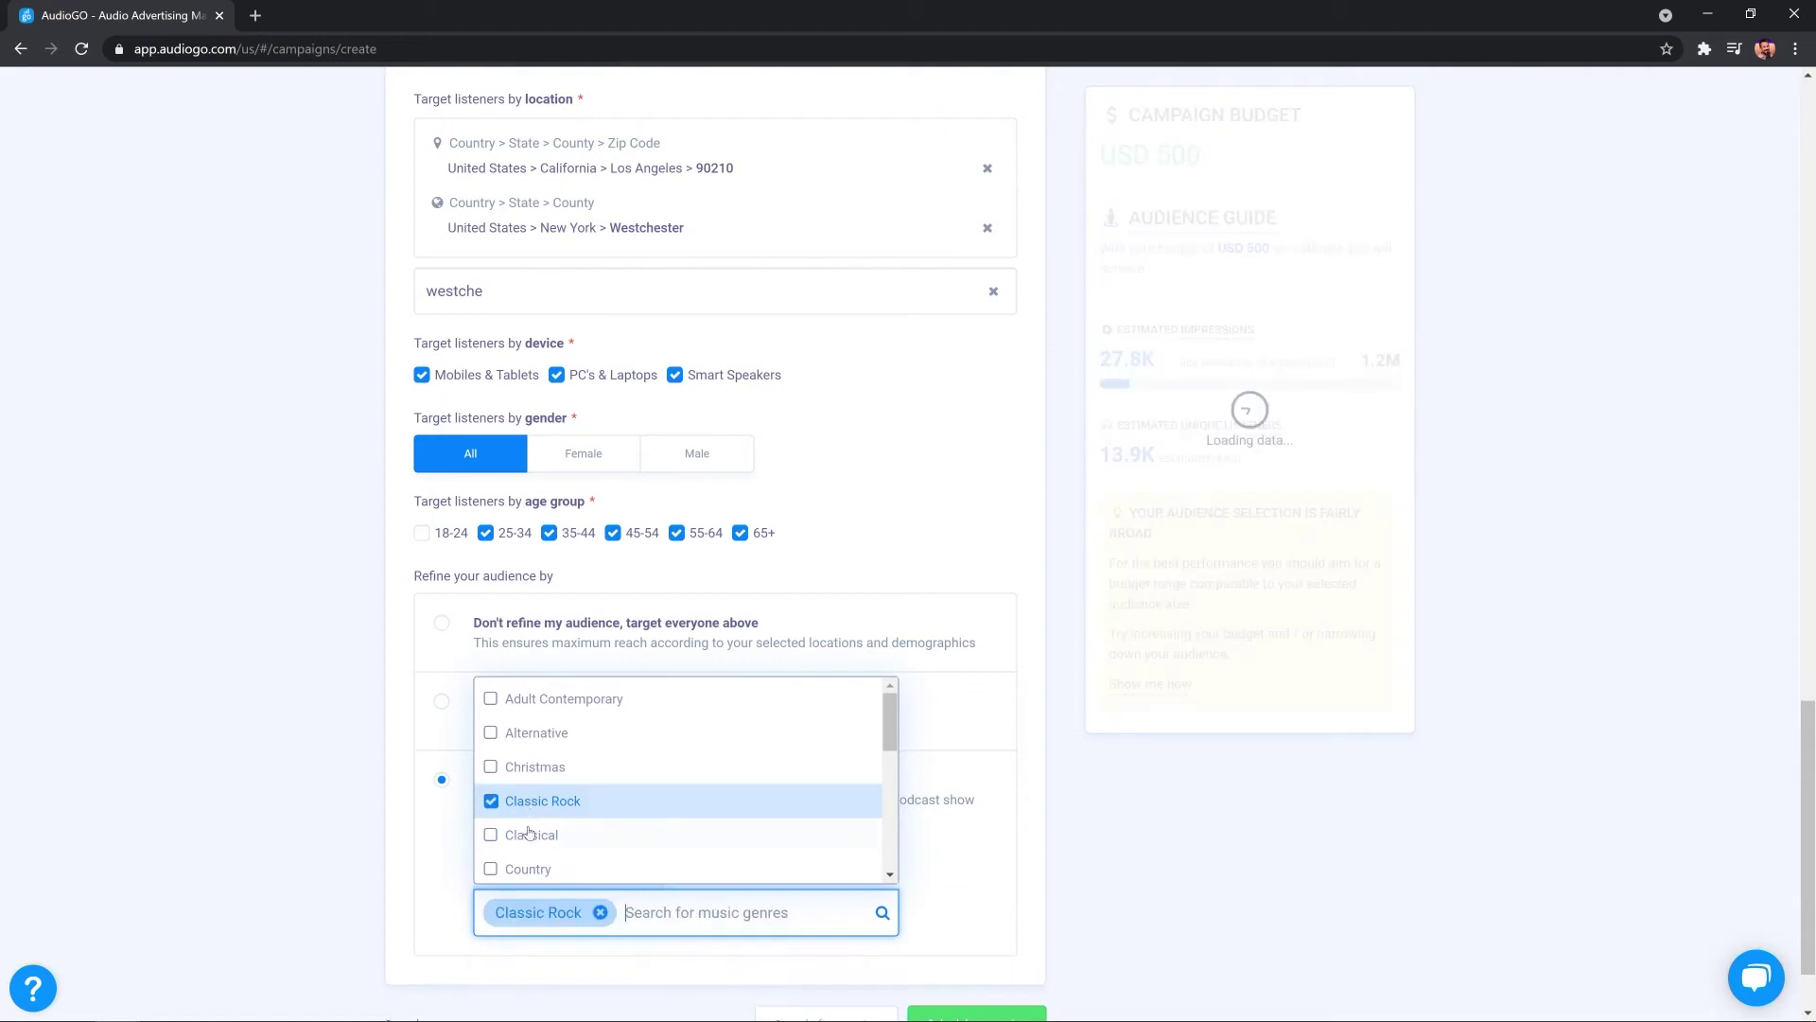
{"action": "left_click", "coordinate": [529, 834]}
{"action": "left_click", "coordinate": [359, 891]}
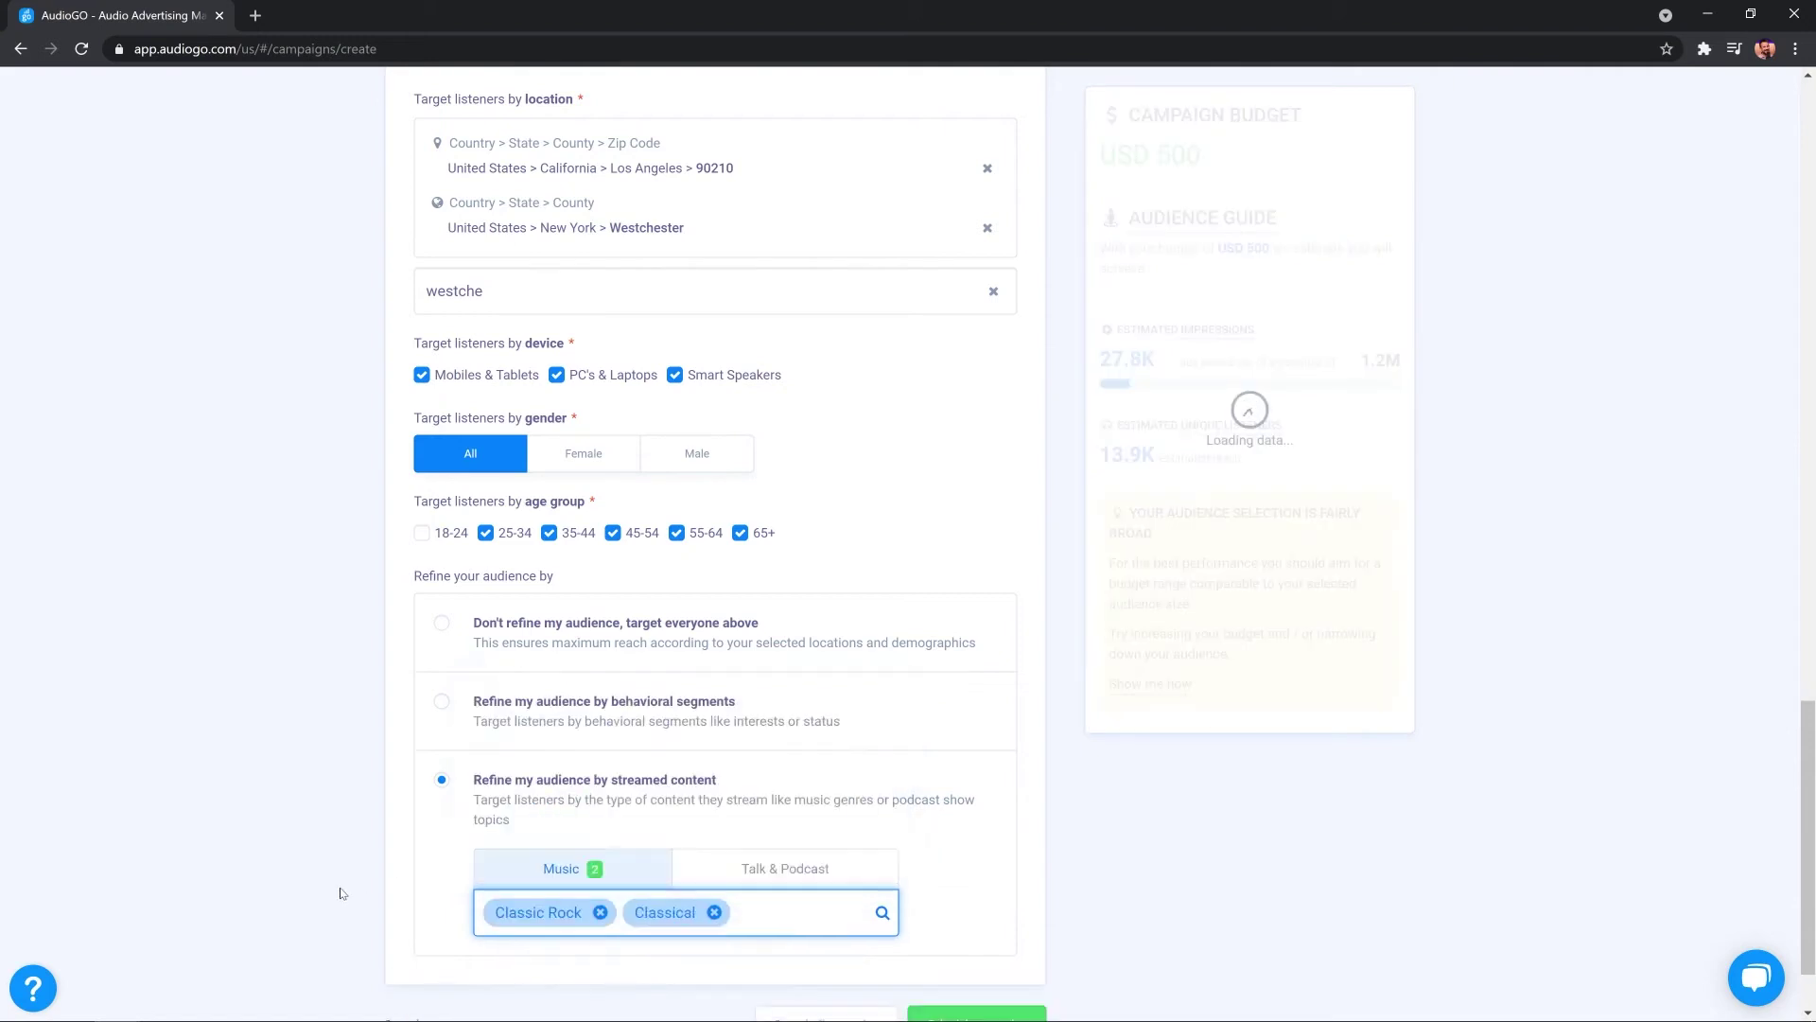
Step: Look through the available Talk & Podcast show topics without selecting any
{"action": "left_click", "coordinate": [745, 857]}
{"action": "left_click", "coordinate": [742, 914]}
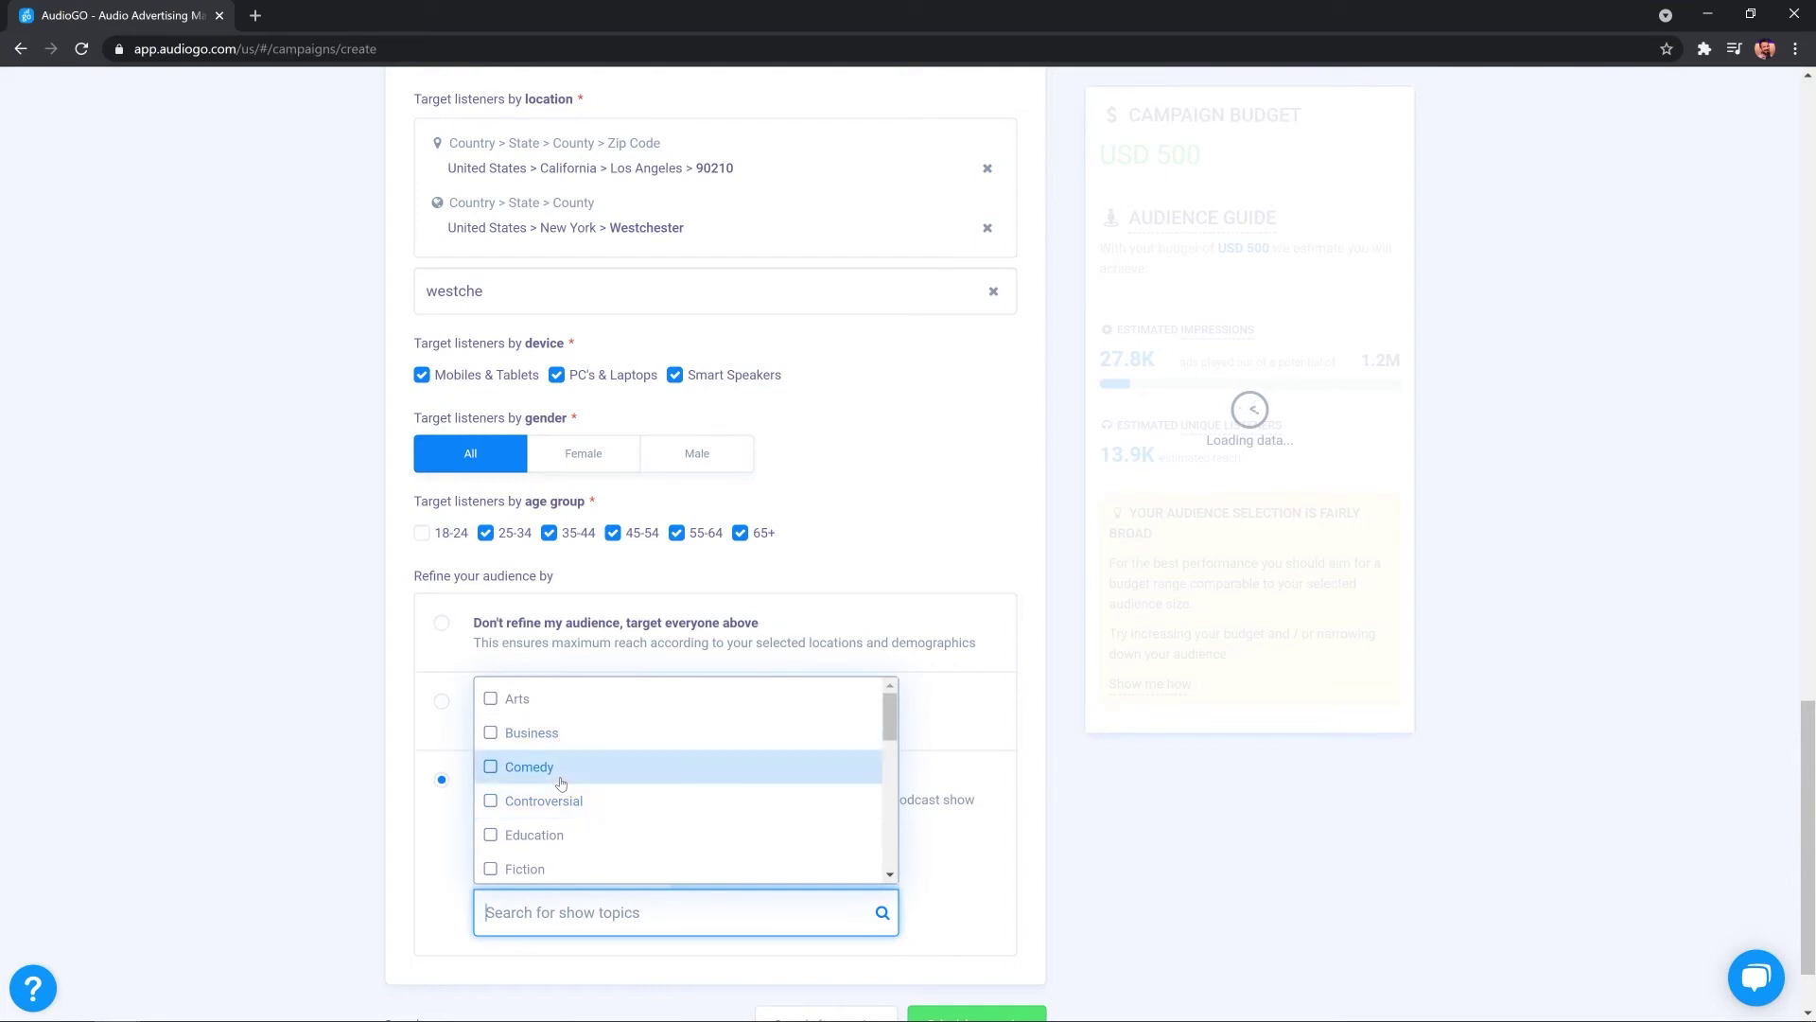
{"action": "scroll", "coordinate": [567, 787], "scroll_direction": "down", "scroll_amount": 3}
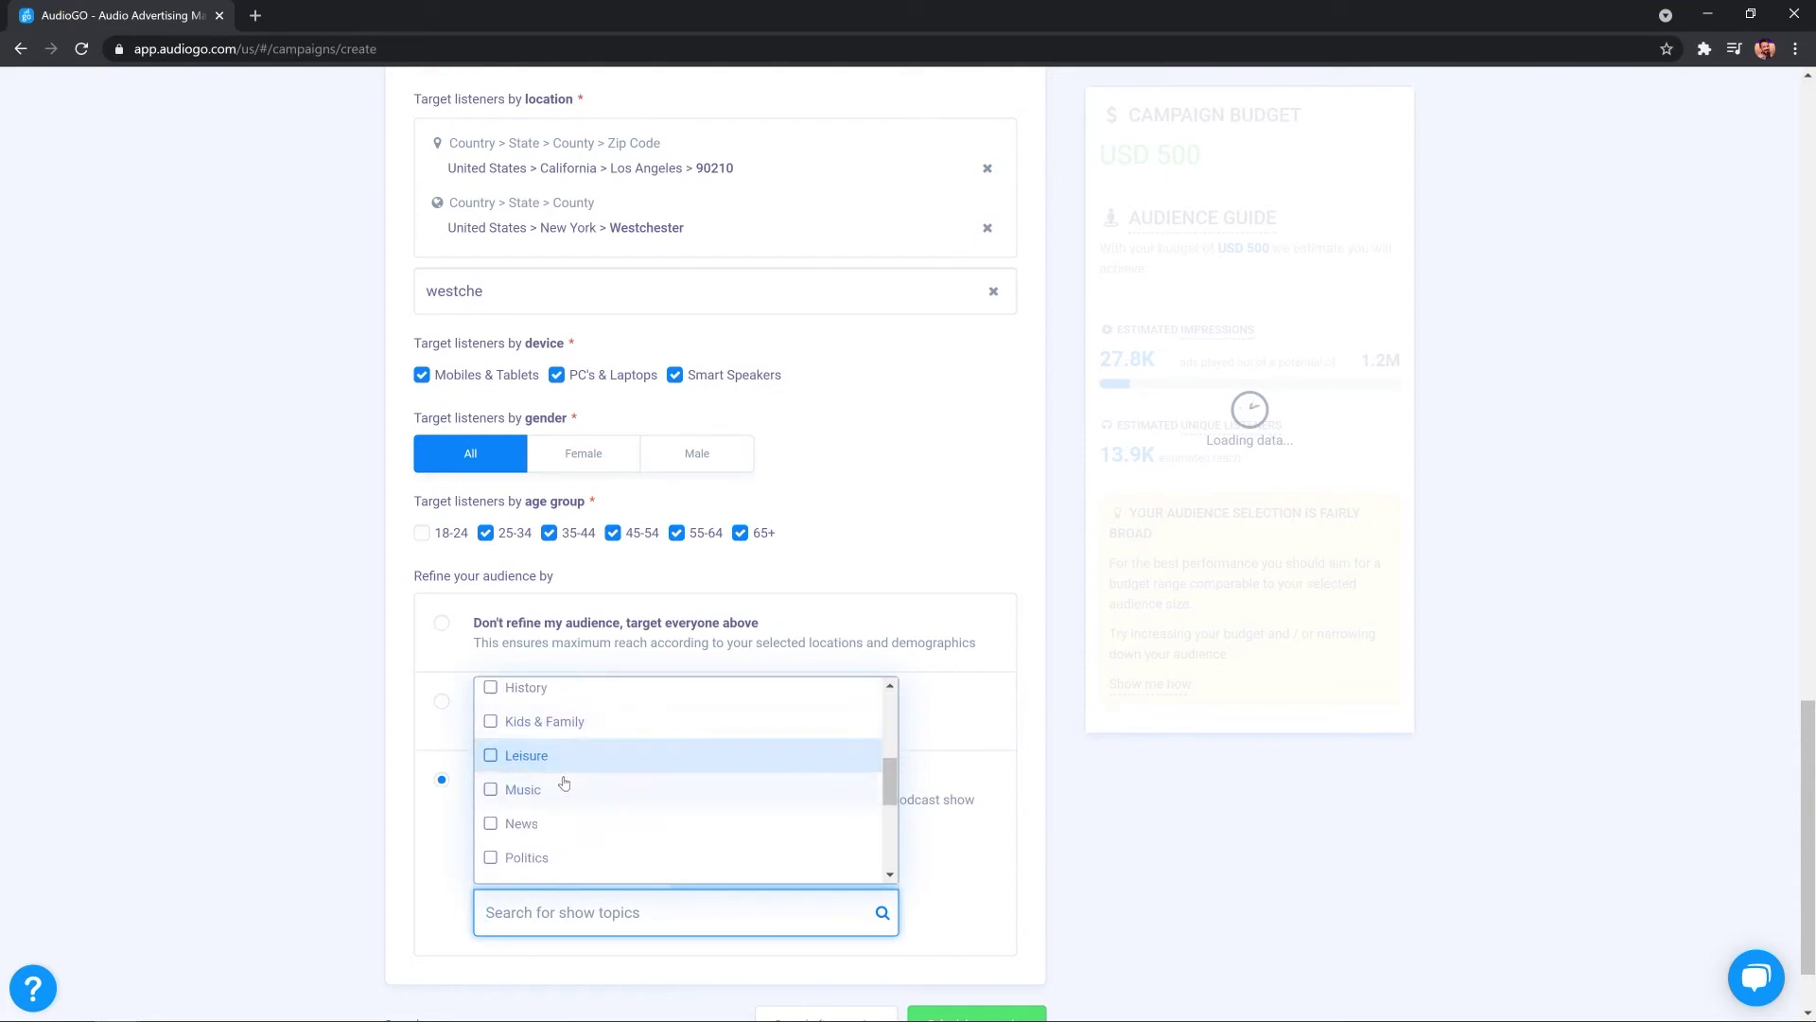
{"action": "left_click", "coordinate": [333, 851]}
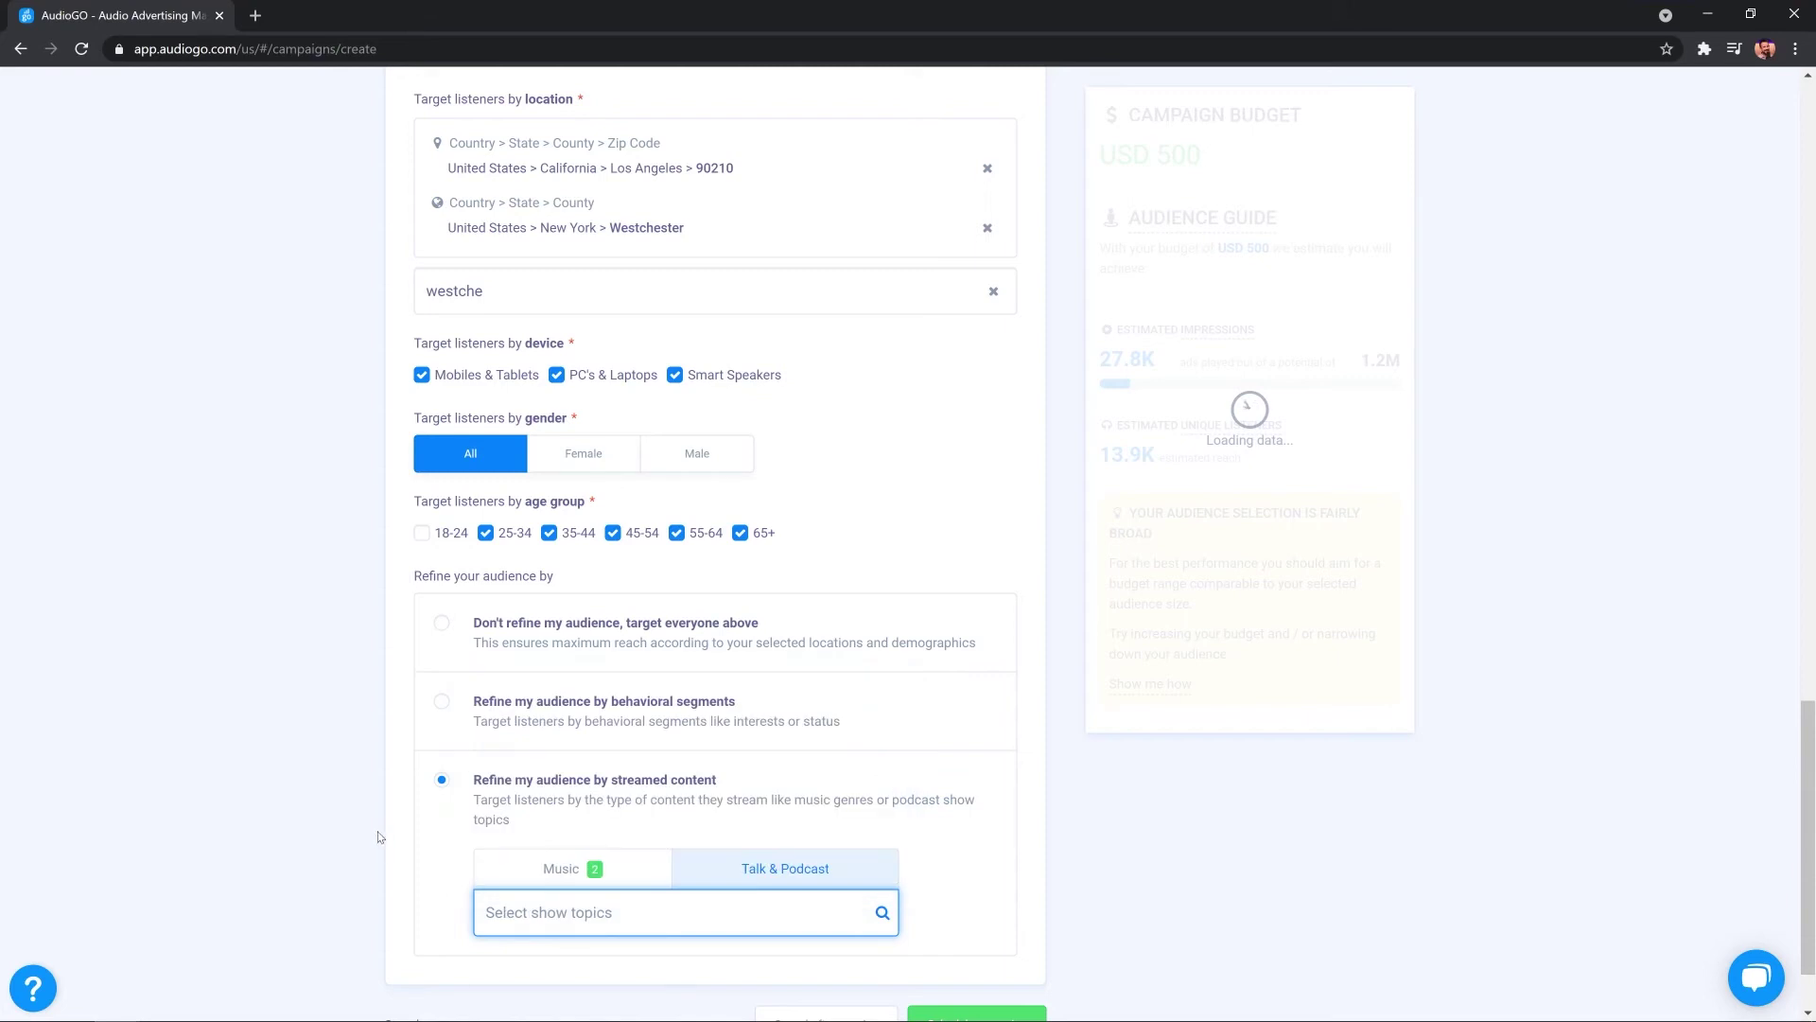
{"action": "left_click", "coordinate": [460, 708]}
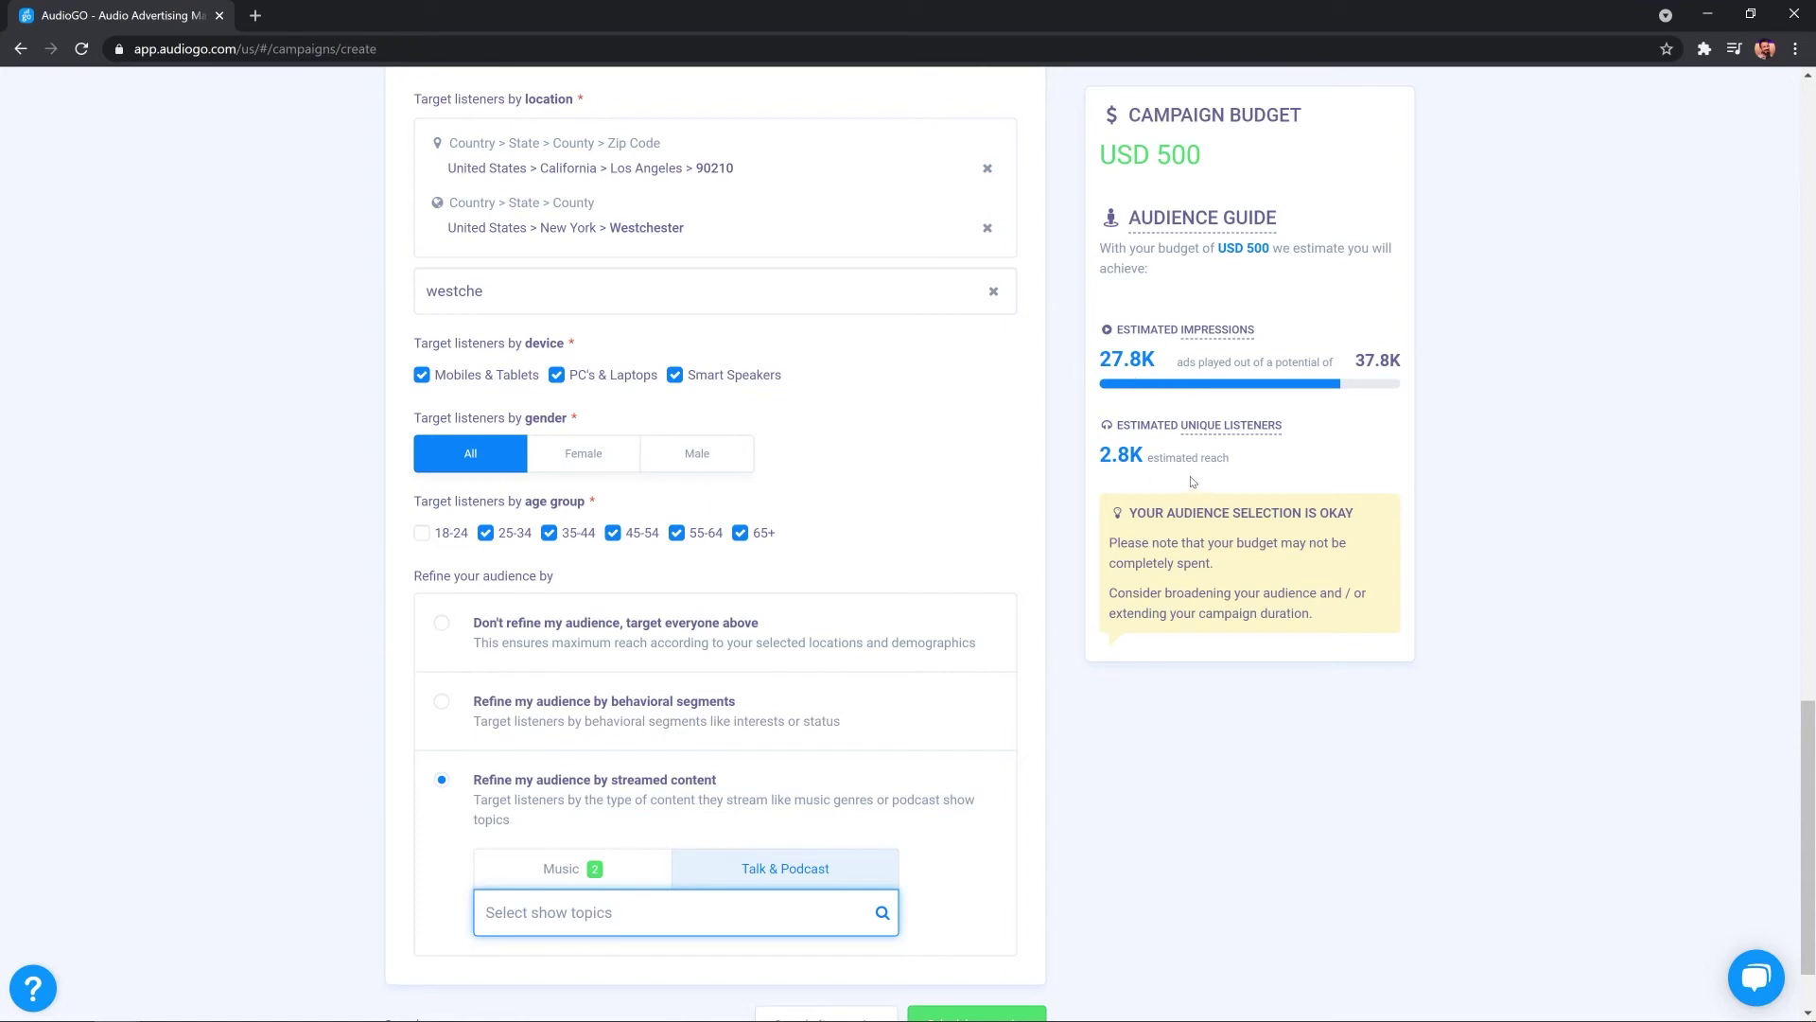
Step: Look over the campaign settings and schedule the campaign
{"action": "scroll", "coordinate": [1192, 483], "scroll_direction": "down", "scroll_amount": 2}
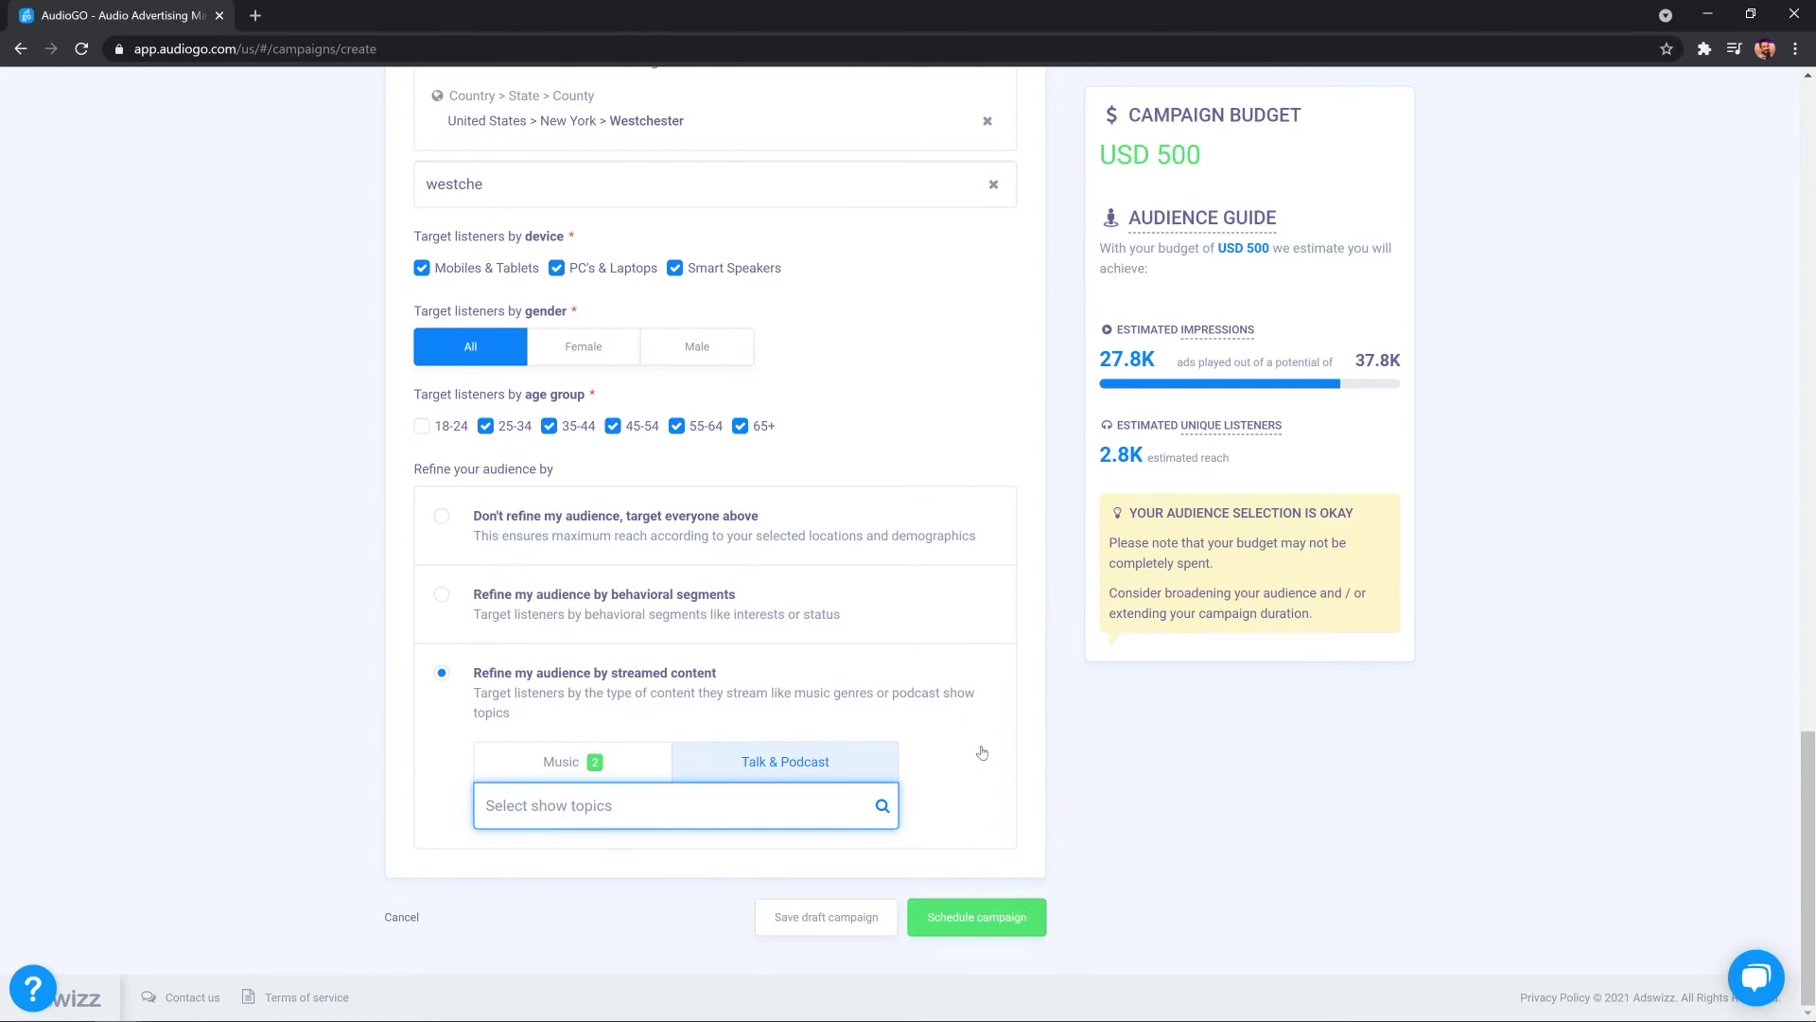
{"action": "scroll", "coordinate": [972, 748], "scroll_direction": "up", "scroll_amount": 8}
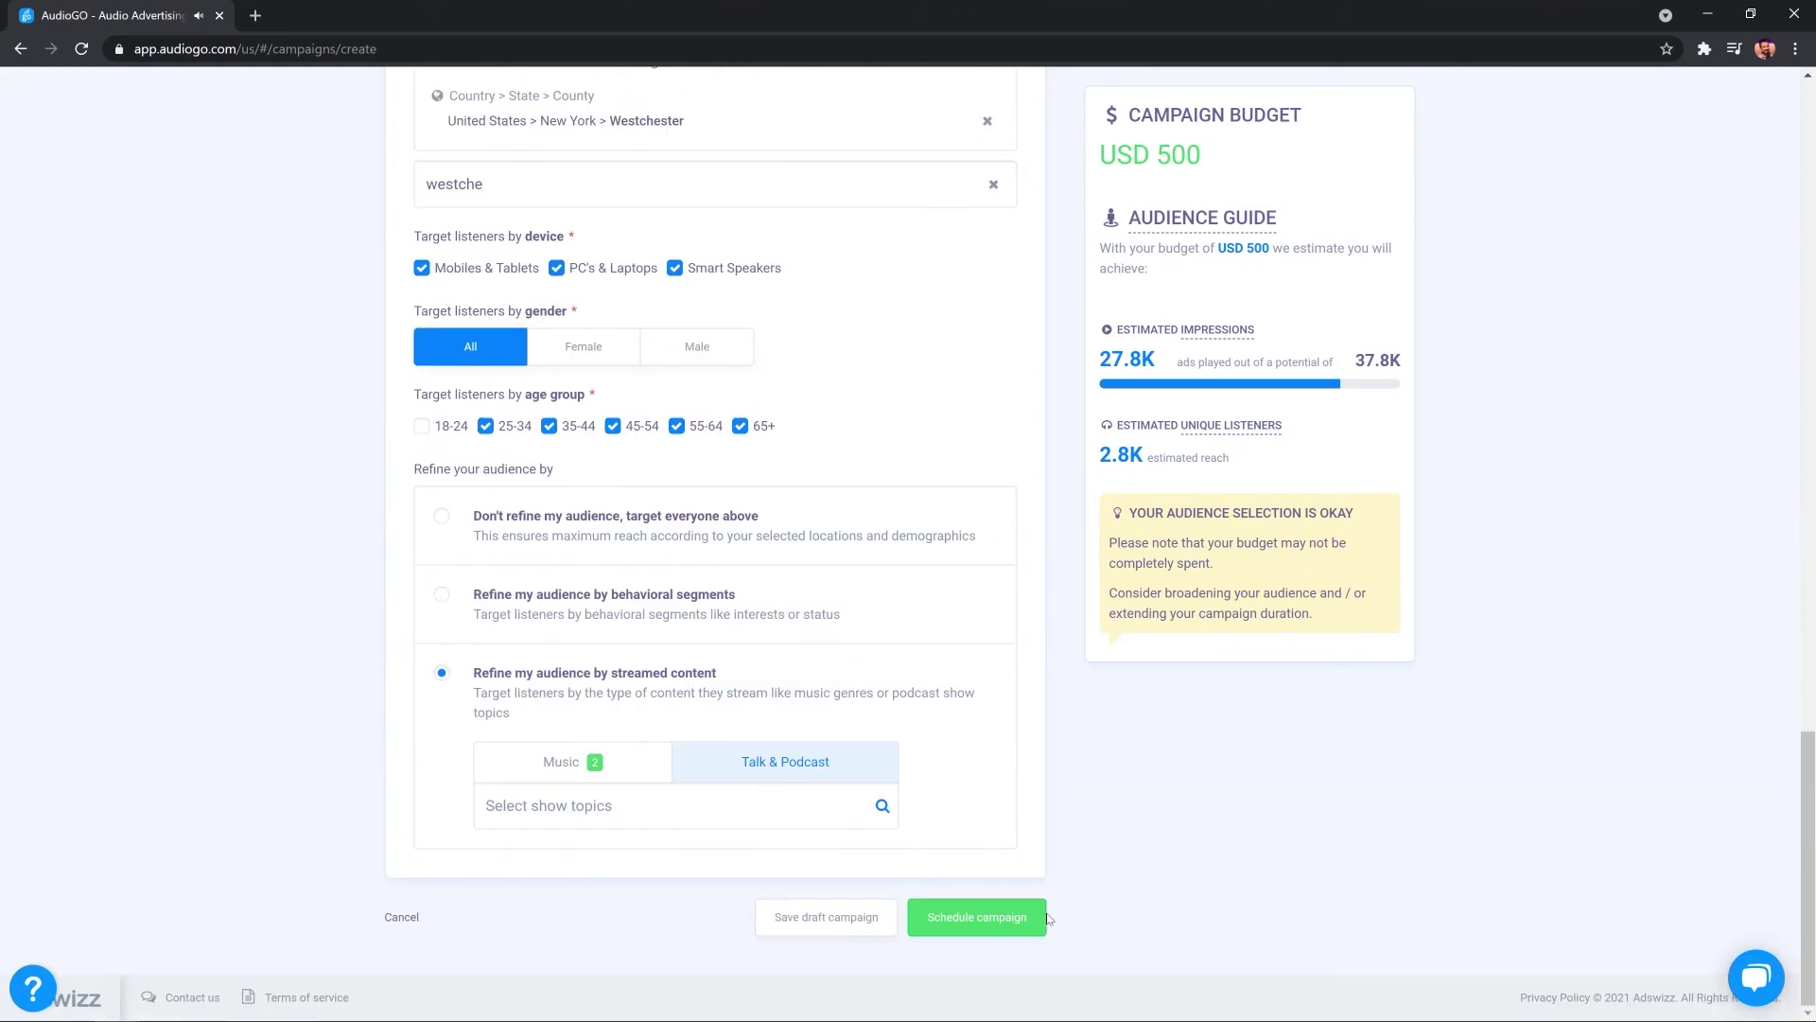
{"action": "left_click", "coordinate": [1021, 914]}
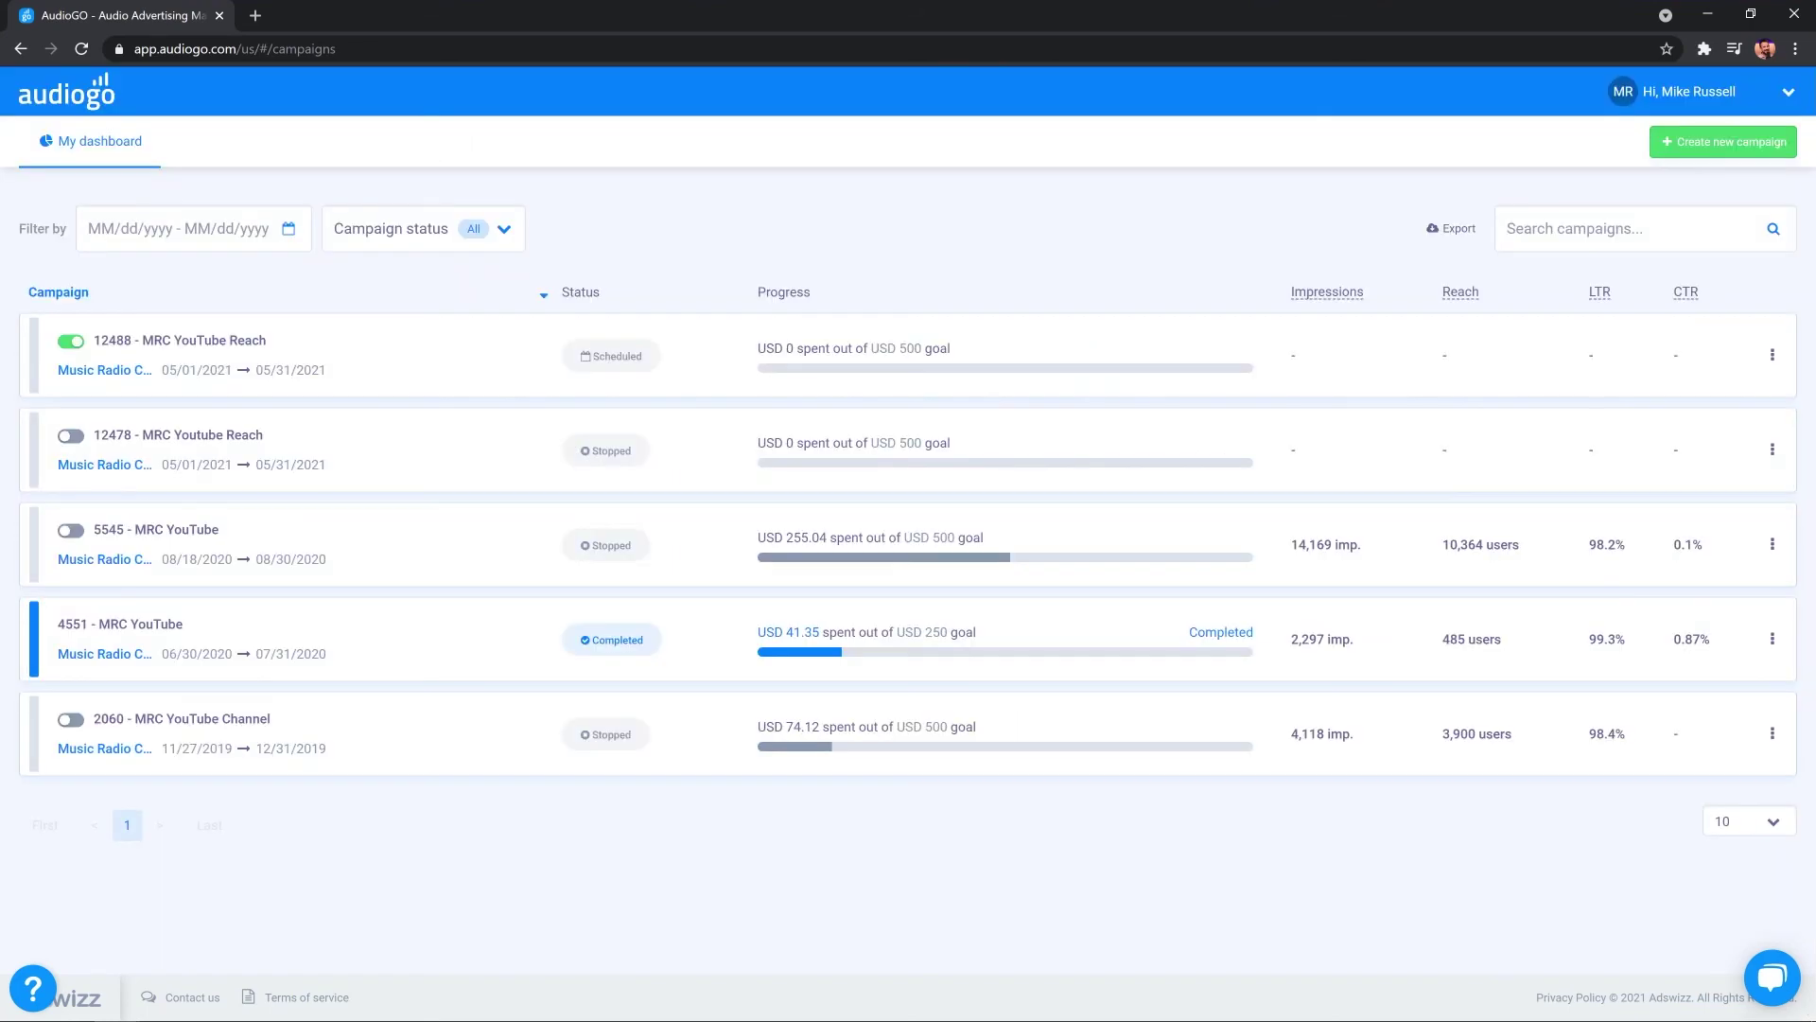
Step: Stop the newly scheduled MRC YouTube Reach campaign on the dashboard
{"action": "left_click", "coordinate": [1771, 355]}
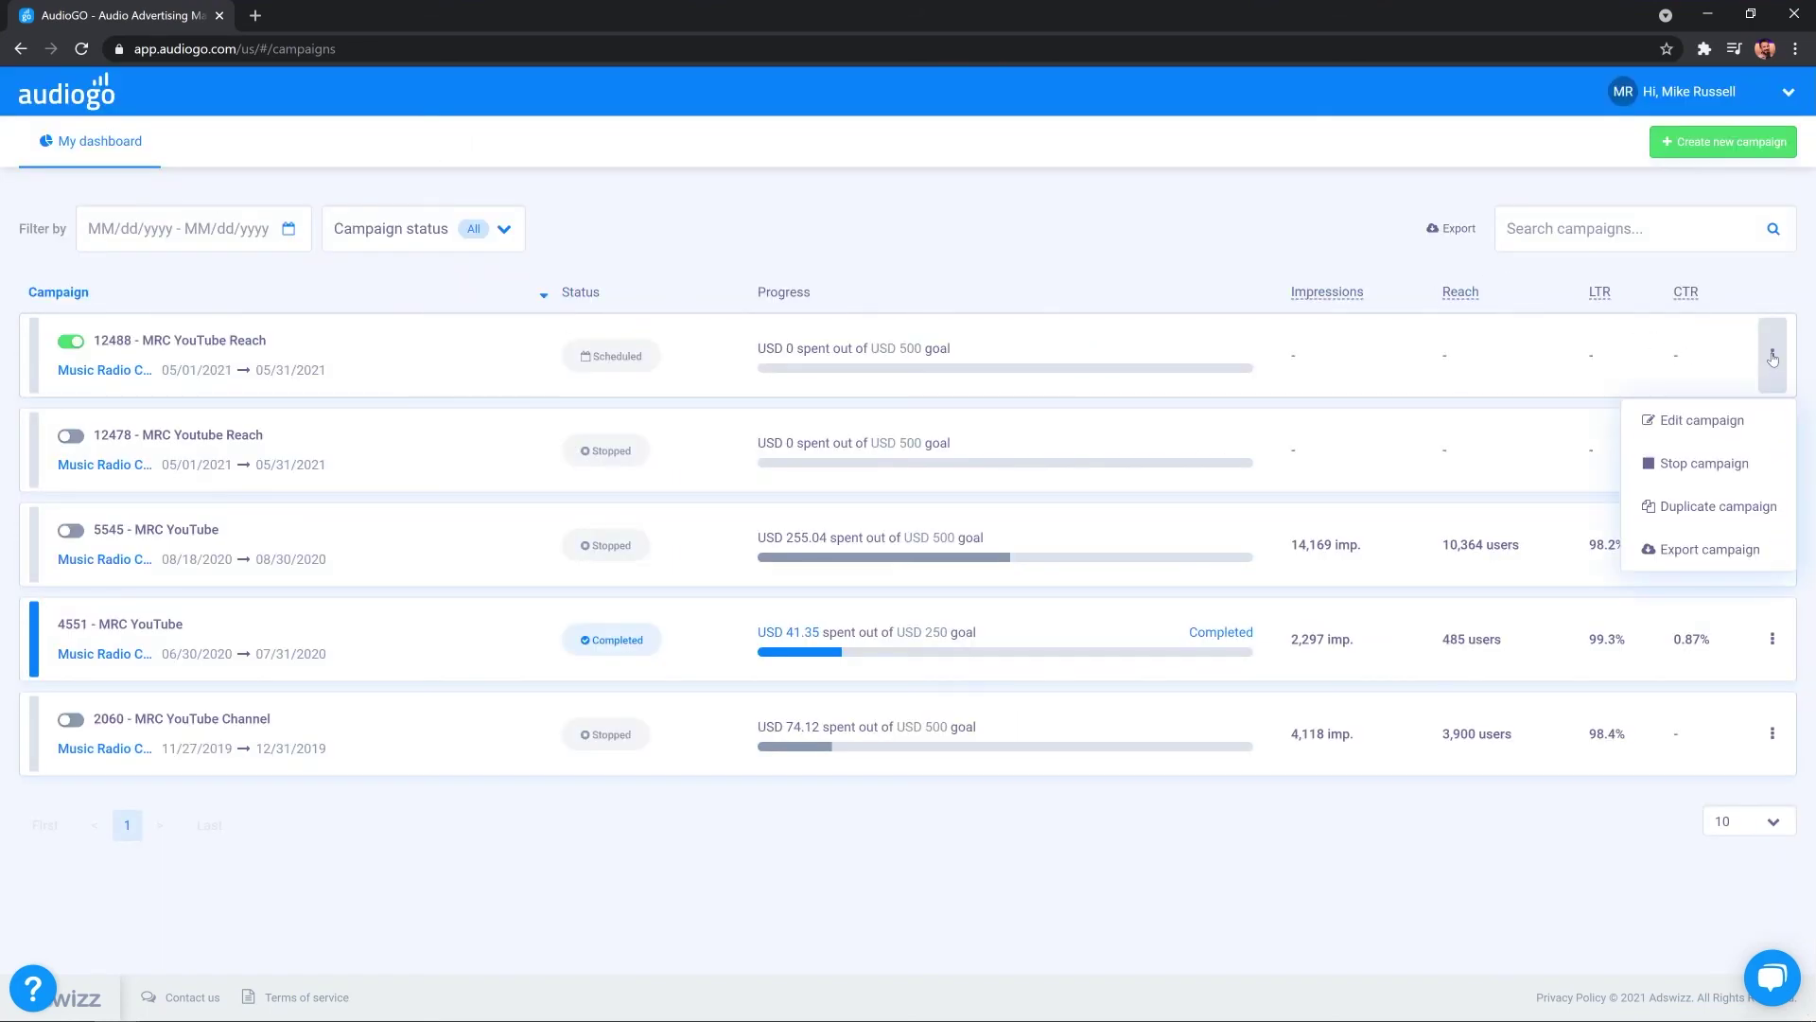
{"action": "left_click", "coordinate": [1731, 465]}
{"action": "left_click", "coordinate": [664, 298]}
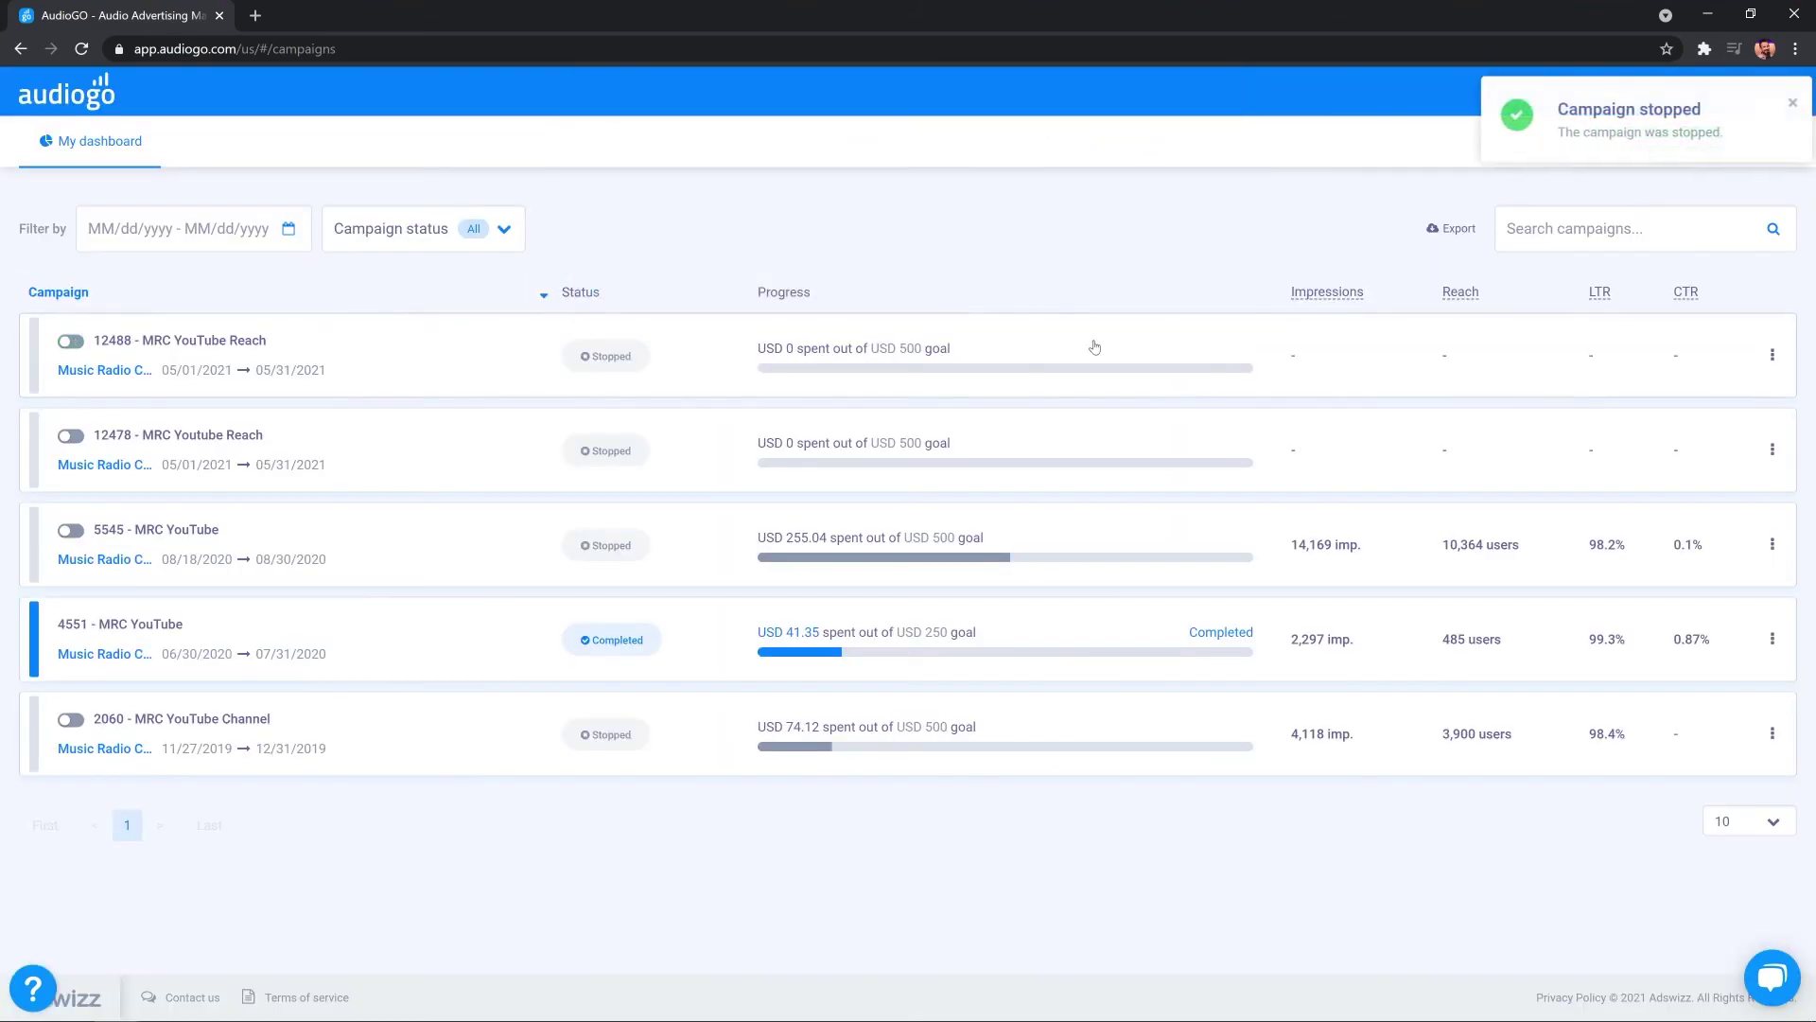
Step: Resume the stopped MRC YouTube Reach campaign from its list of actions
{"action": "left_click", "coordinate": [1772, 356]}
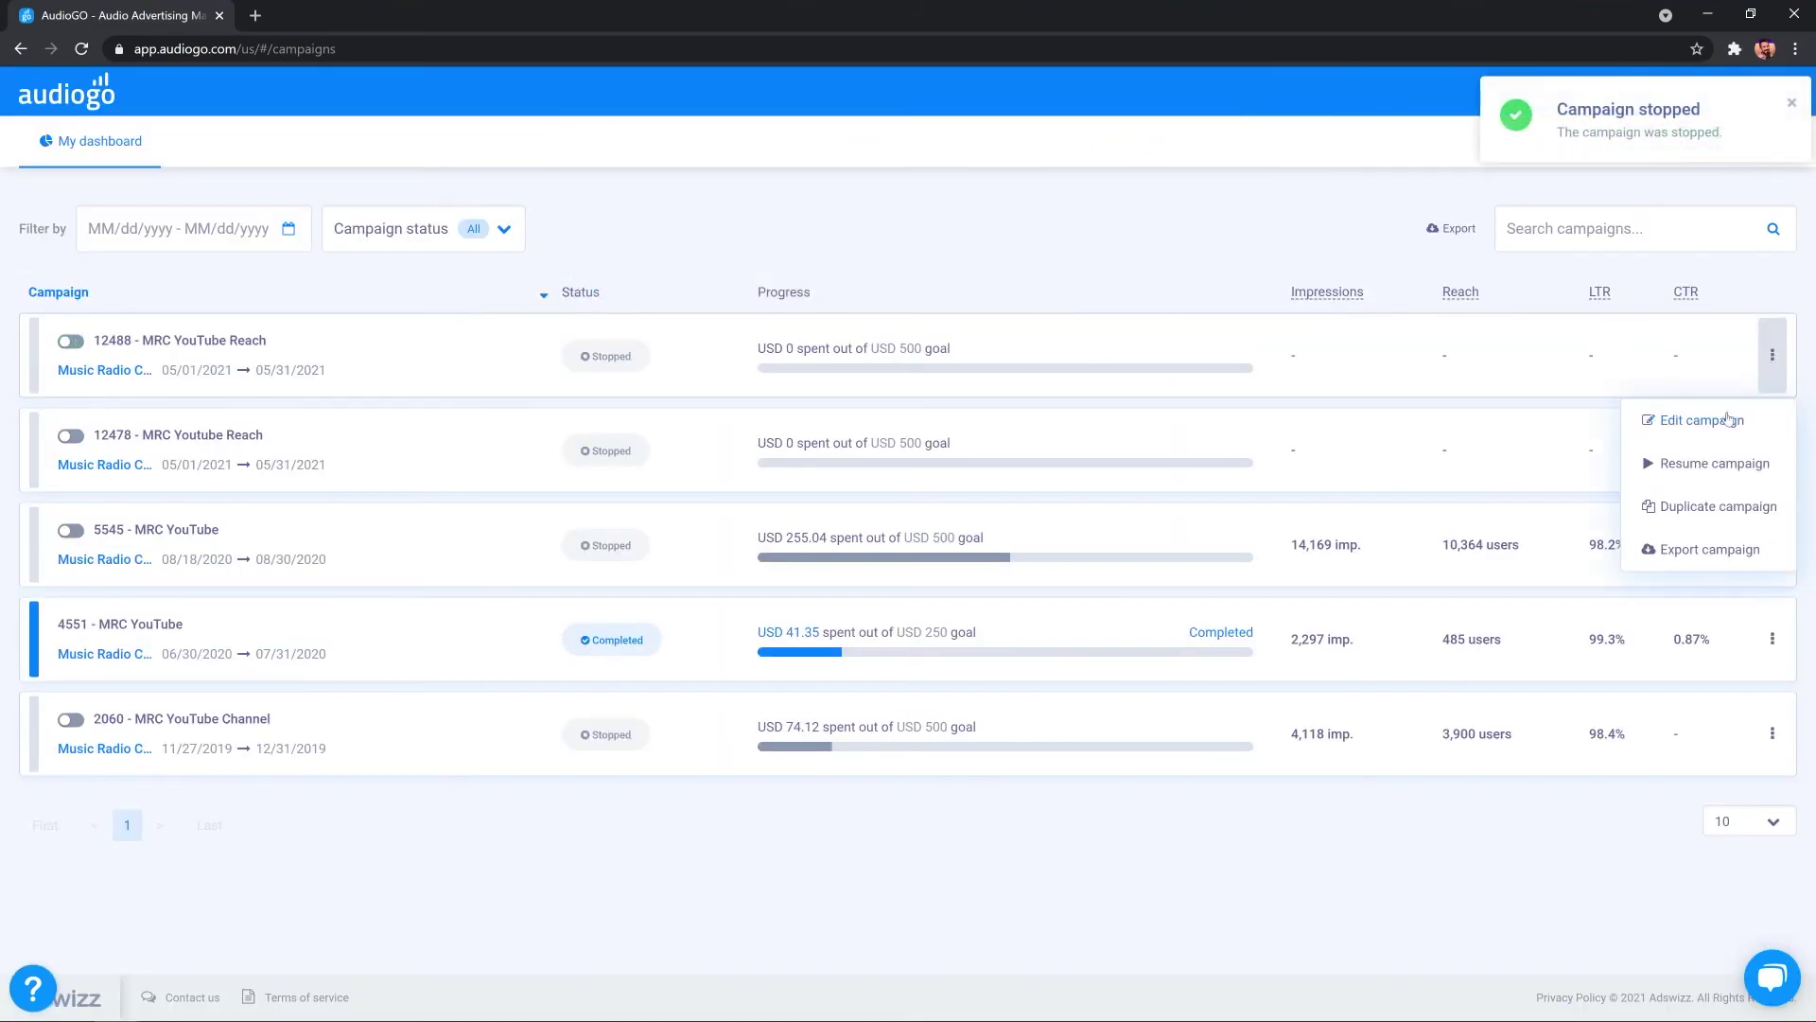
{"action": "left_click", "coordinate": [1694, 461]}
{"action": "left_click", "coordinate": [1780, 368]}
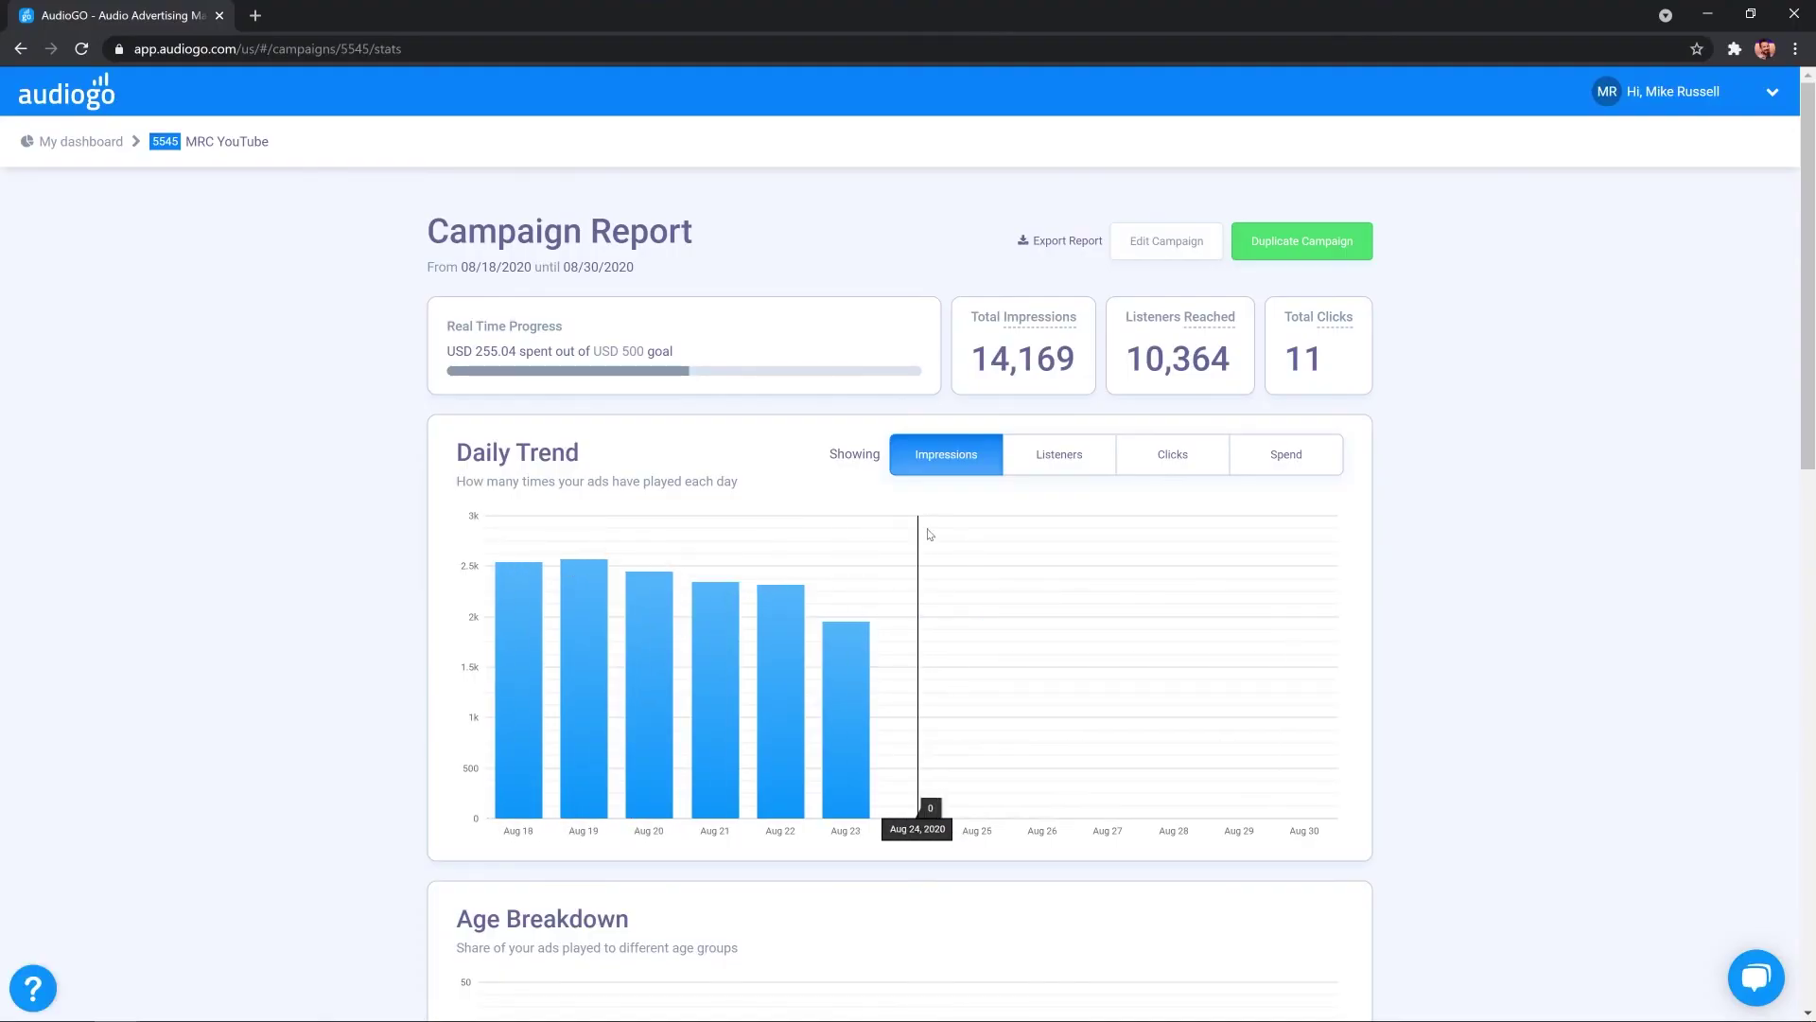
Step: Review the August 2020 MRC YouTube campaign report, including its daily trend and its age, gender and streamed content breakdowns
{"action": "scroll", "coordinate": [1107, 576], "scroll_direction": "down", "scroll_amount": 10}
{"action": "scroll", "coordinate": [1106, 576], "scroll_direction": "down", "scroll_amount": 3}
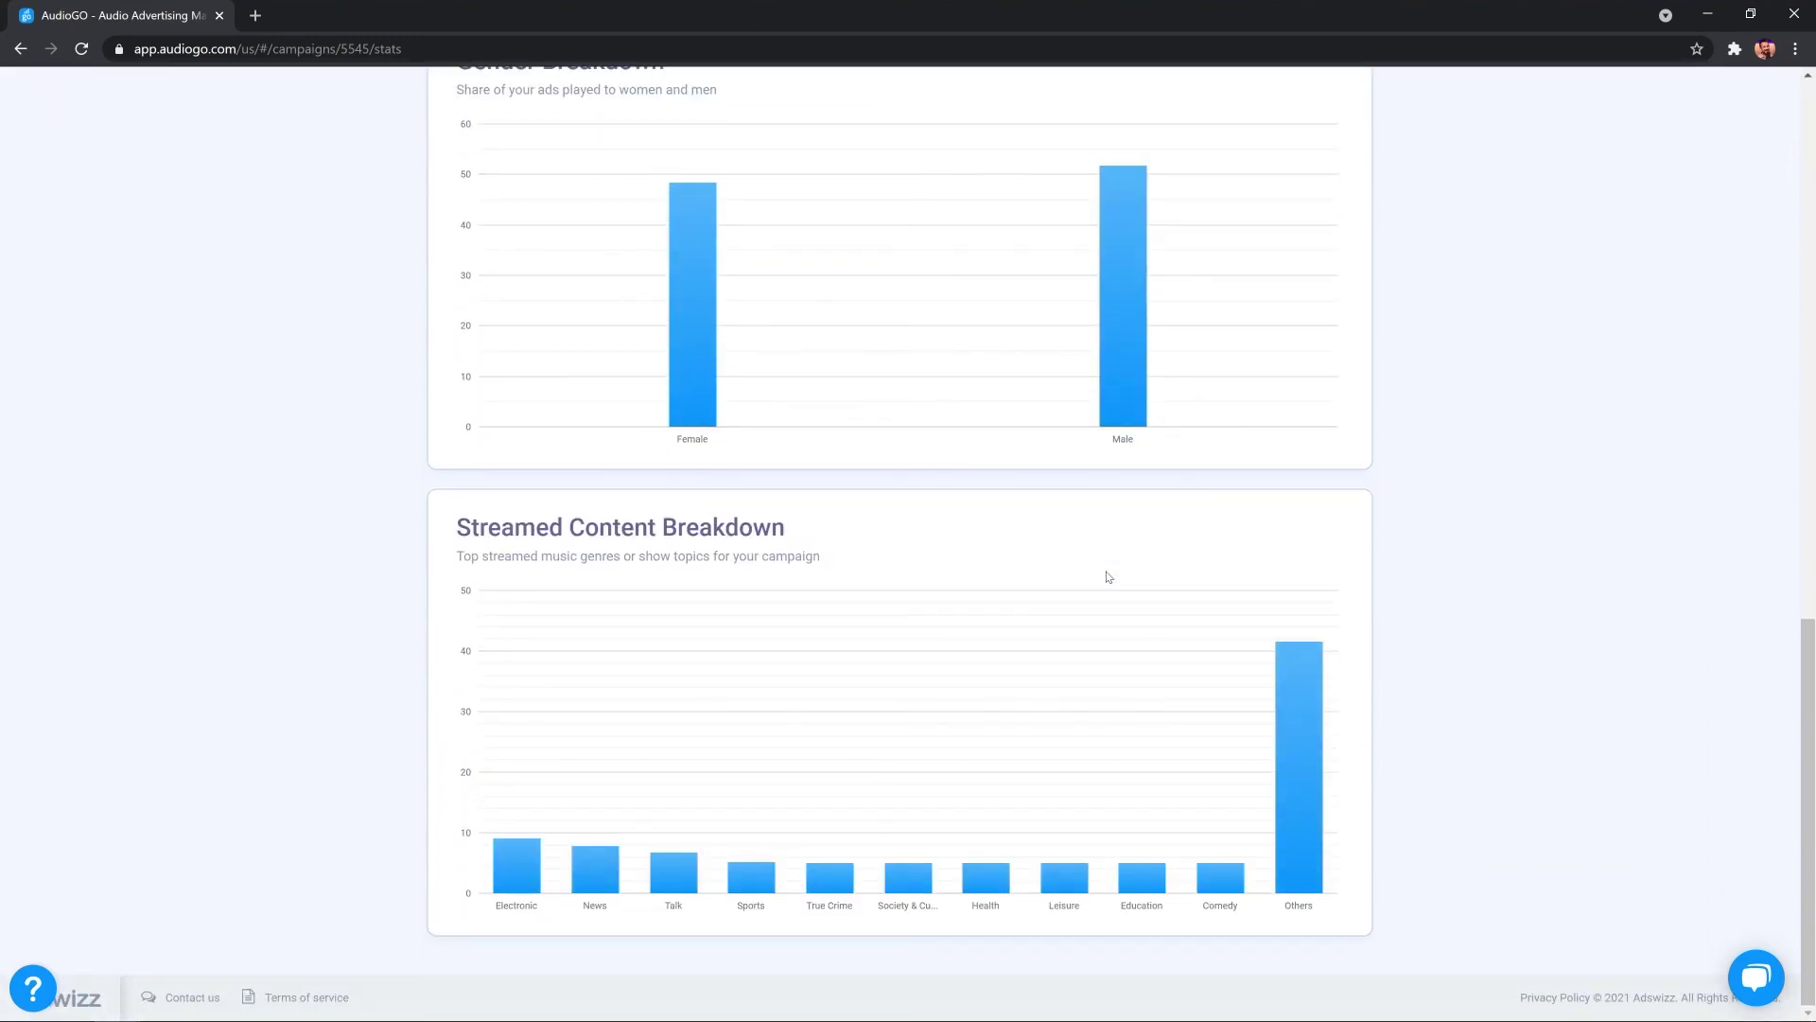
{"action": "scroll", "coordinate": [1107, 576], "scroll_direction": "up", "scroll_amount": 15}
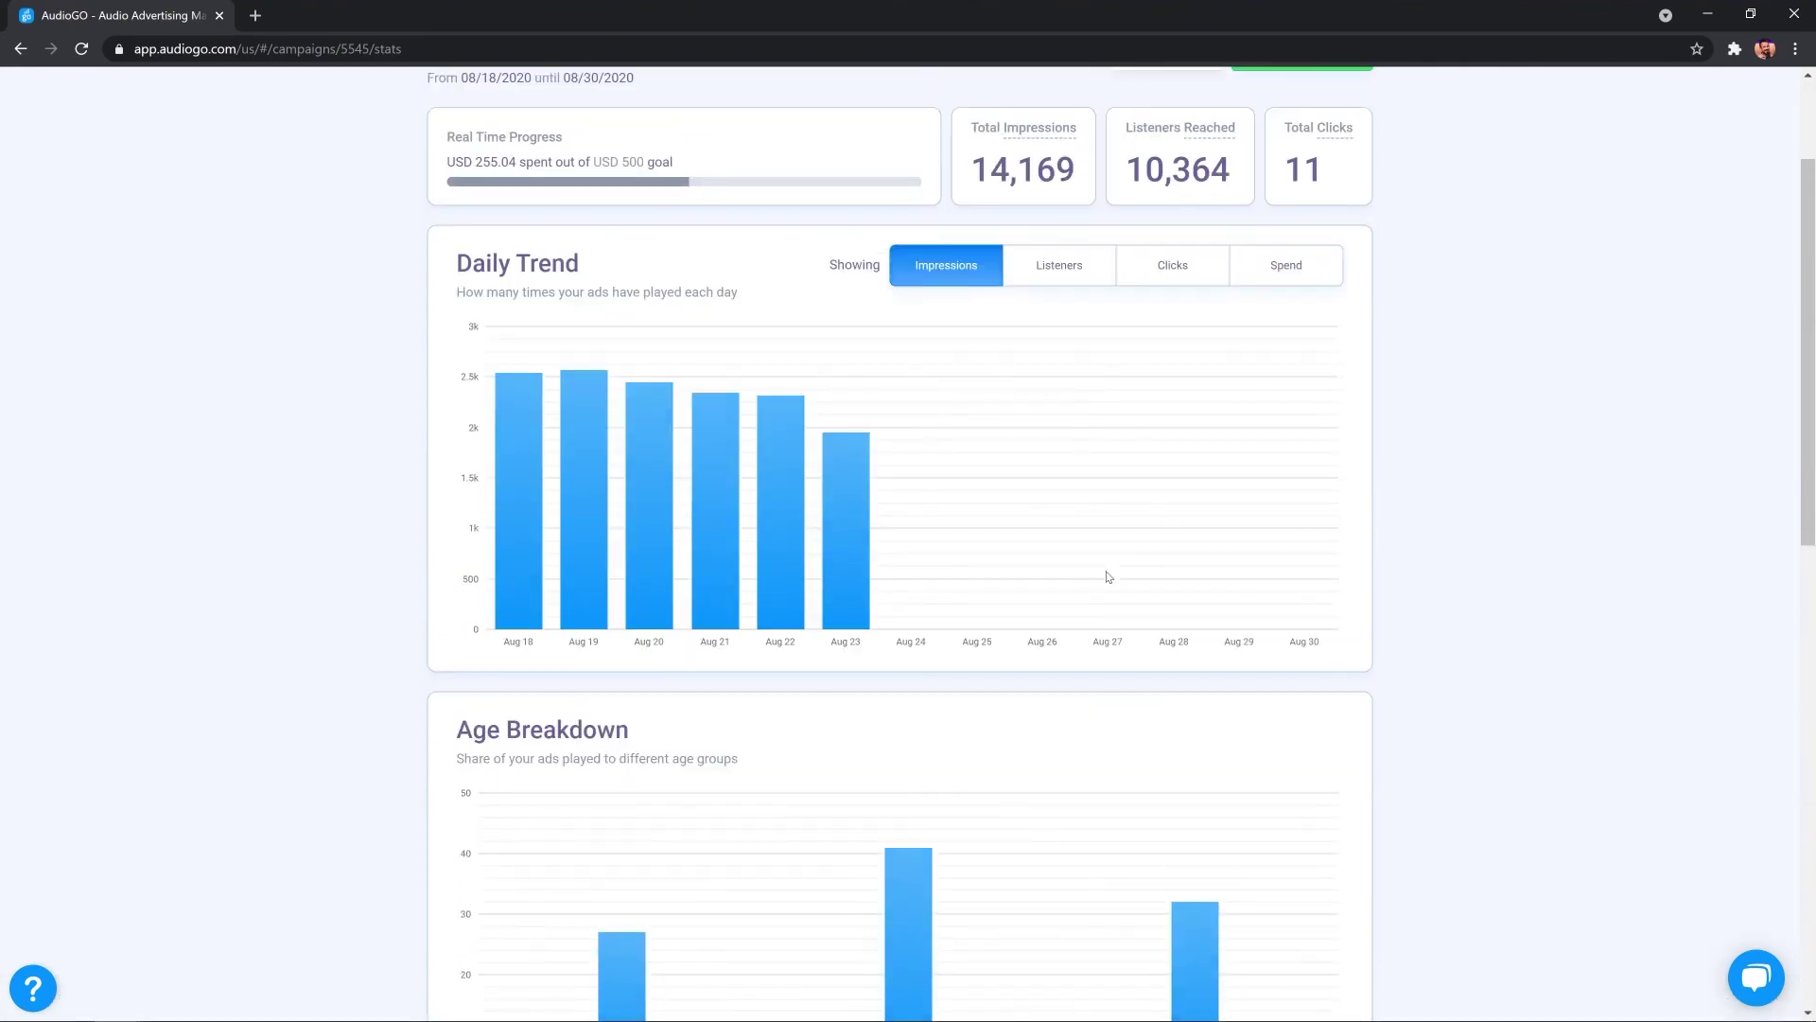